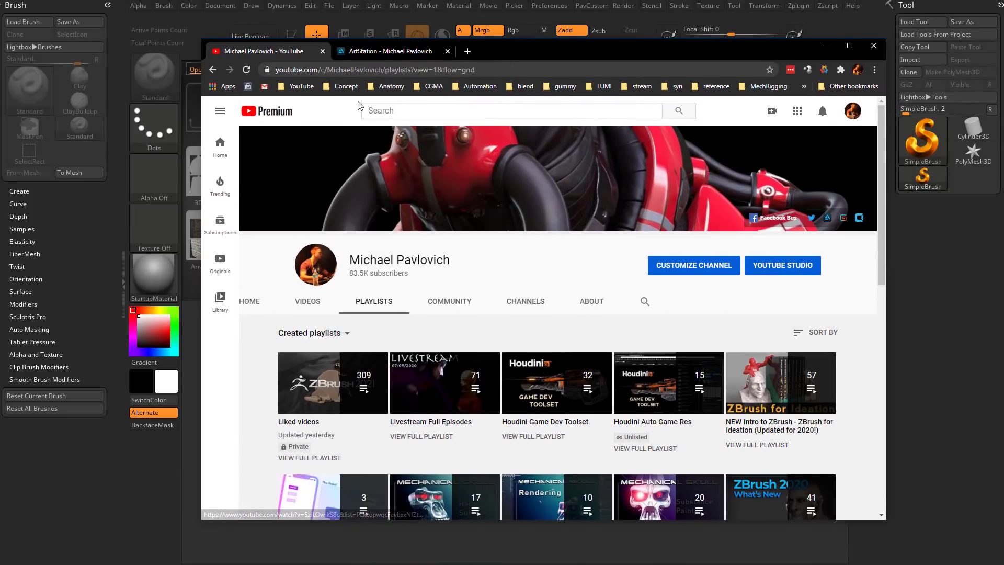
Browse the ZBrush for Ideation playlist on ArtStation and the channel's YouTube playlists, then set the browser aside to return to ZBrush
{"action": "left_click", "coordinate": [387, 50]}
{"action": "left_click", "coordinate": [301, 366]}
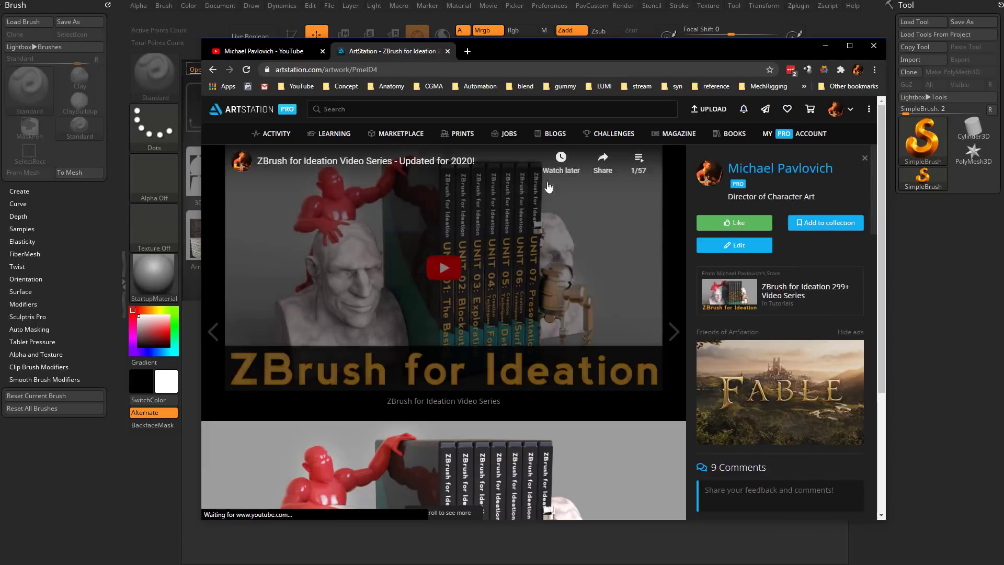
{"action": "left_click", "coordinate": [638, 162]}
{"action": "scroll", "coordinate": [565, 251], "scroll_direction": "down", "scroll_amount": 9}
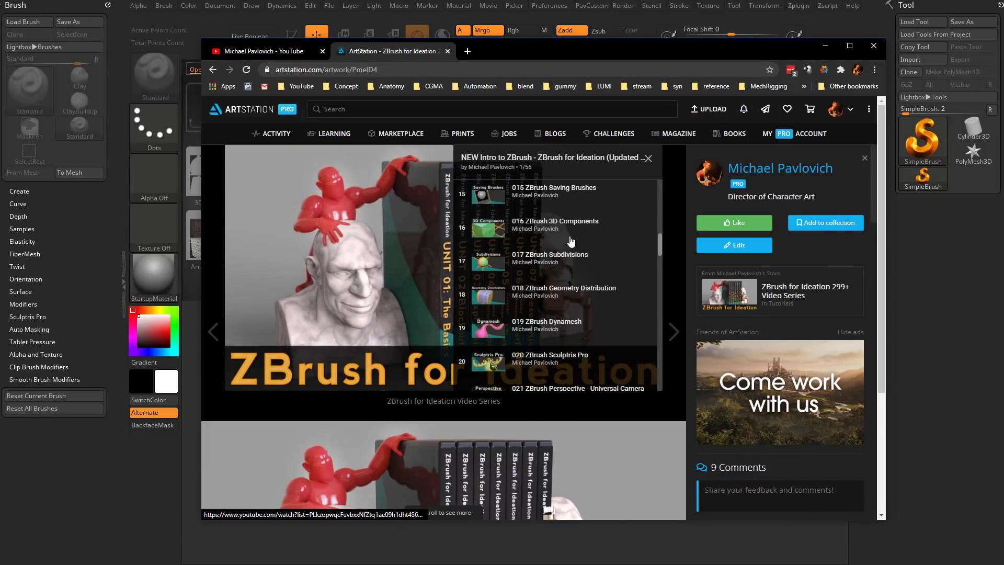
{"action": "left_click", "coordinate": [296, 52]}
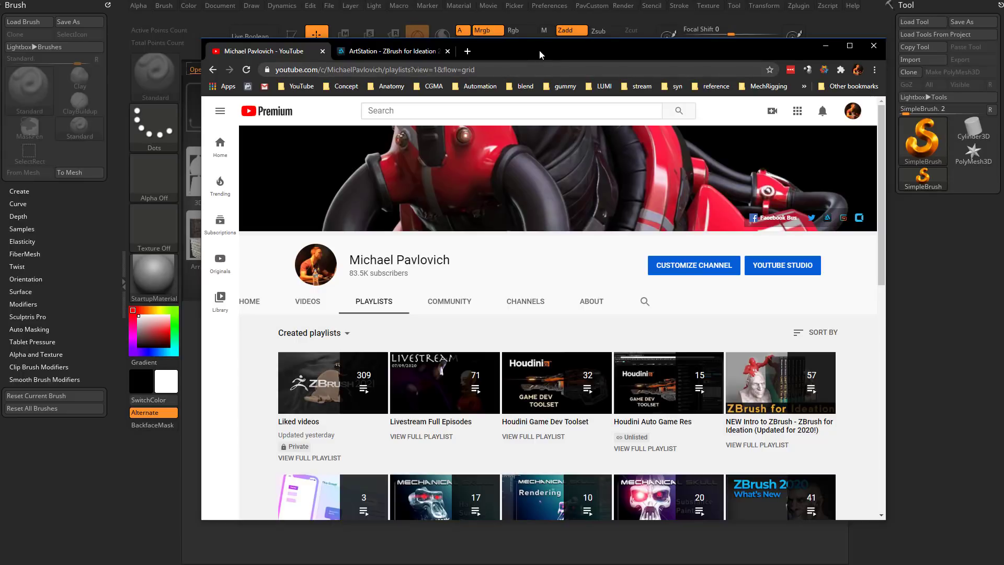
{"action": "left_click", "coordinate": [371, 51]}
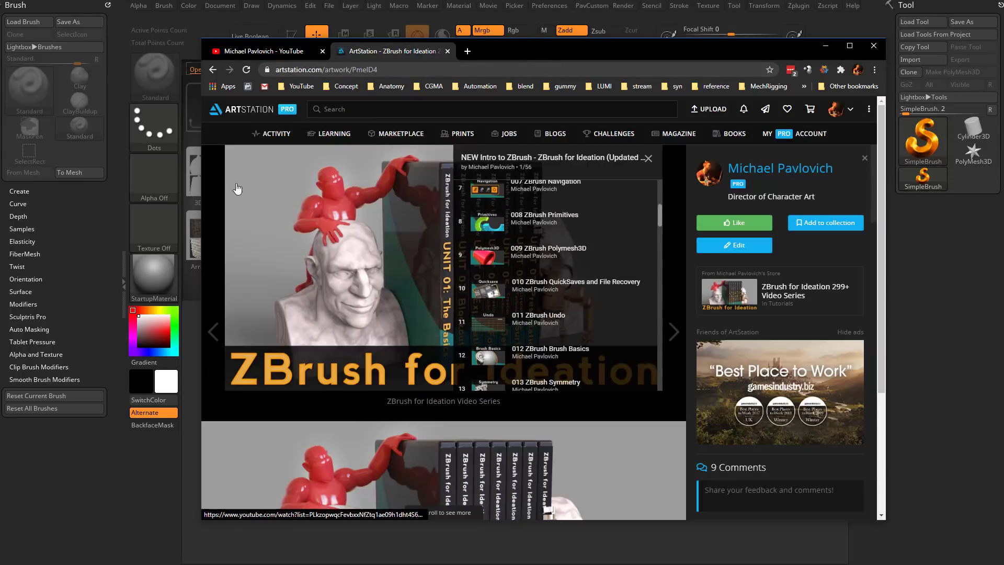
{"action": "key", "text": "alt+Left"}
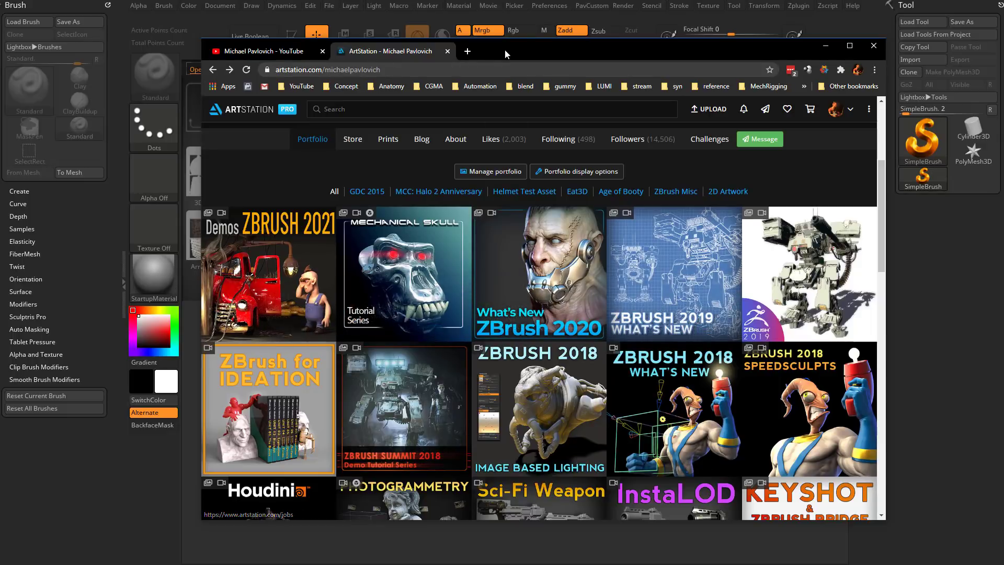
{"action": "left_click_drag", "start_coordinate": [505, 54], "coordinate": [514, 564]}
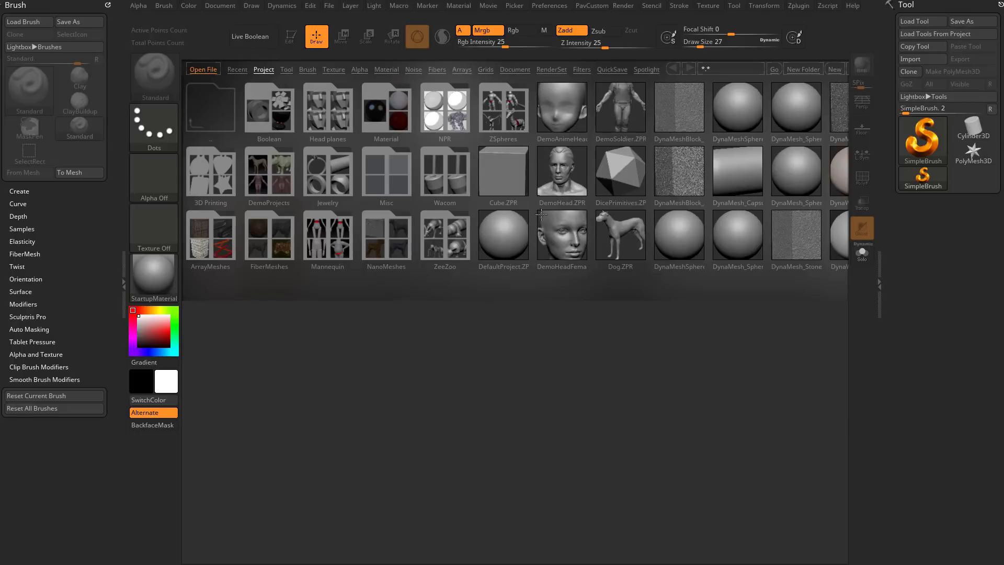
Look through the sample projects in LightBox
{"action": "double_click", "coordinate": [575, 201]}
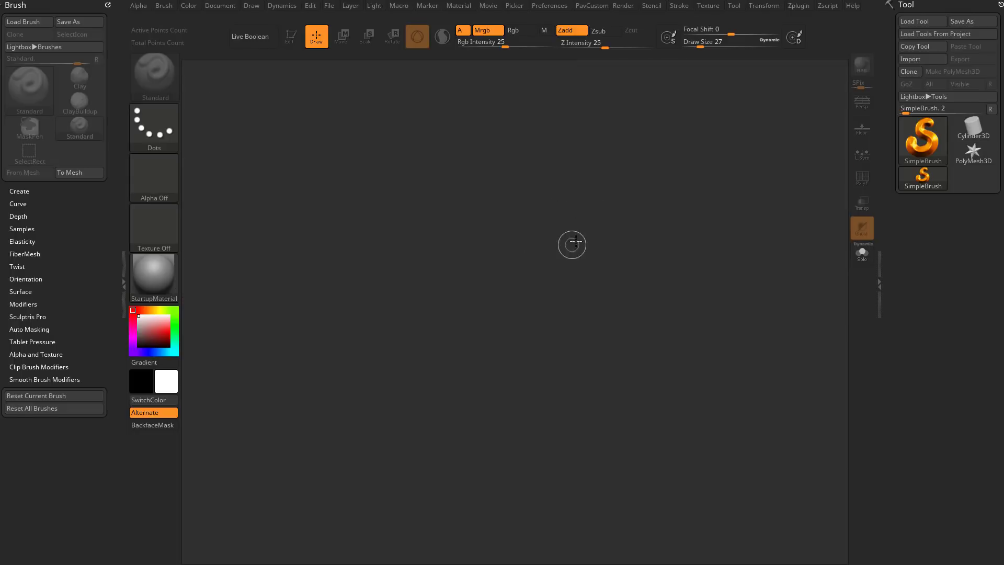
{"action": "left_click_drag", "start_coordinate": [680, 212], "coordinate": [516, 104]}
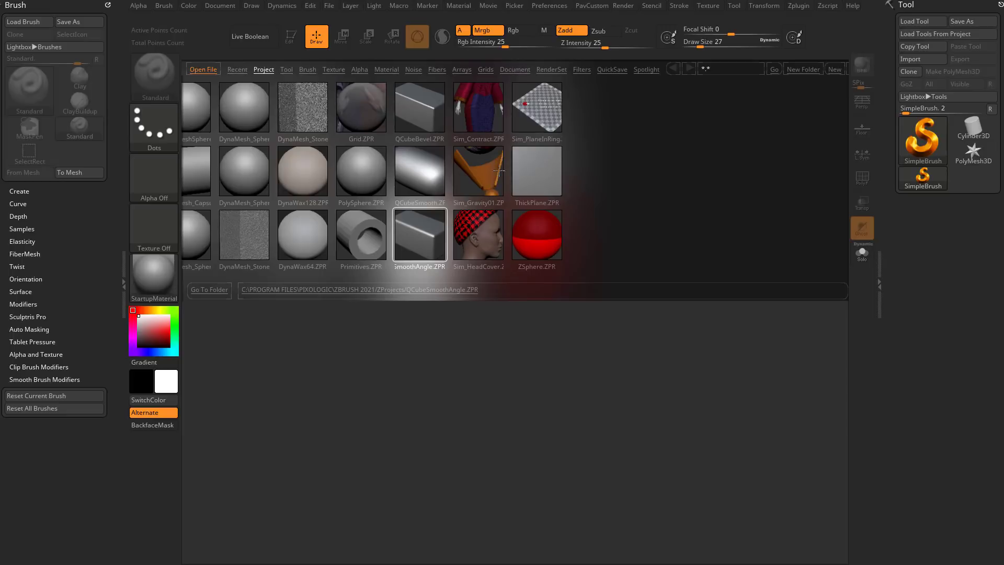
Set the draw size to 33
{"action": "key", "text": "s"}
{"action": "left_click_drag", "start_coordinate": [513, 204], "coordinate": [519, 208]}
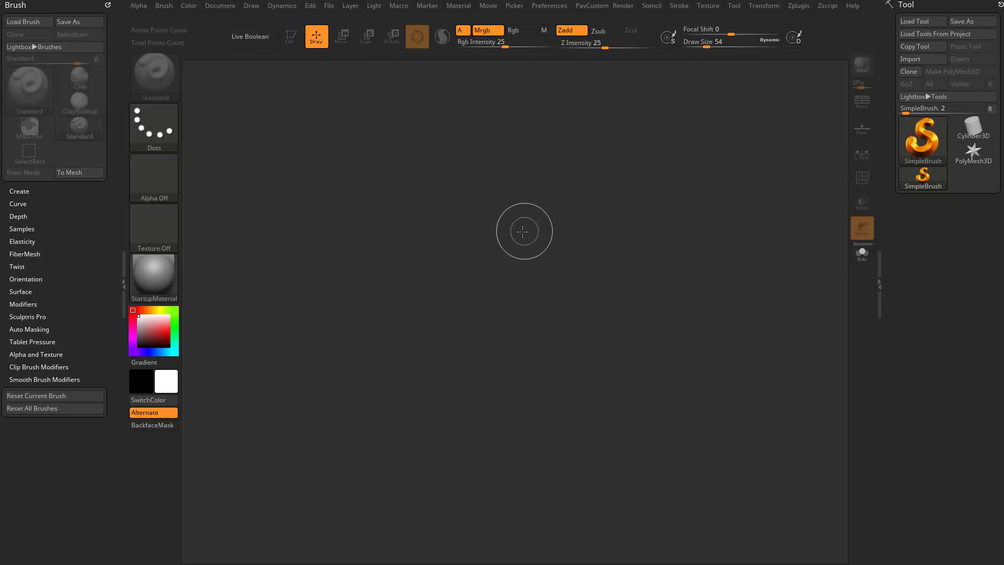
{"action": "key", "text": "s"}
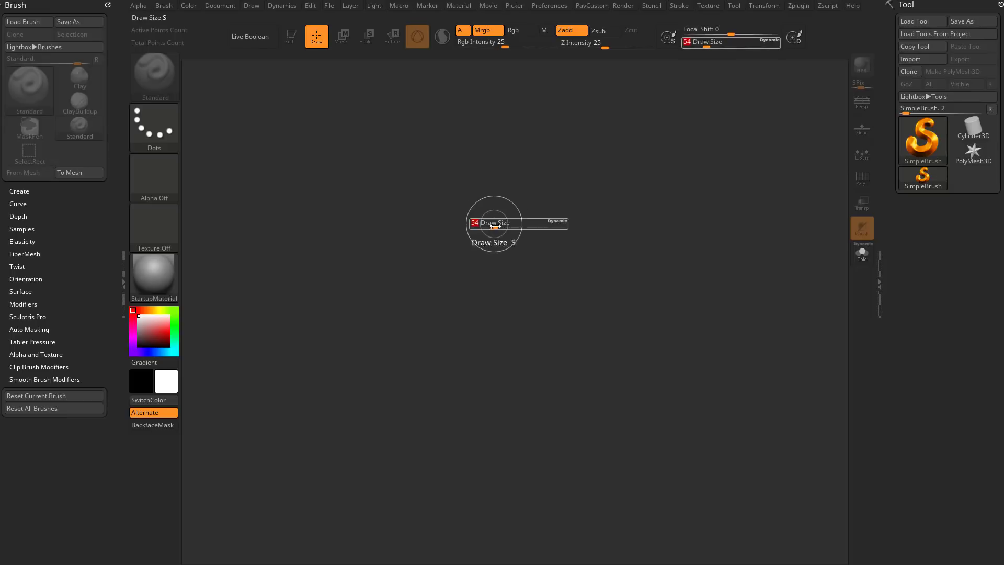
{"action": "left_click_drag", "start_coordinate": [500, 225], "coordinate": [497, 224]}
{"action": "key", "text": "s"}
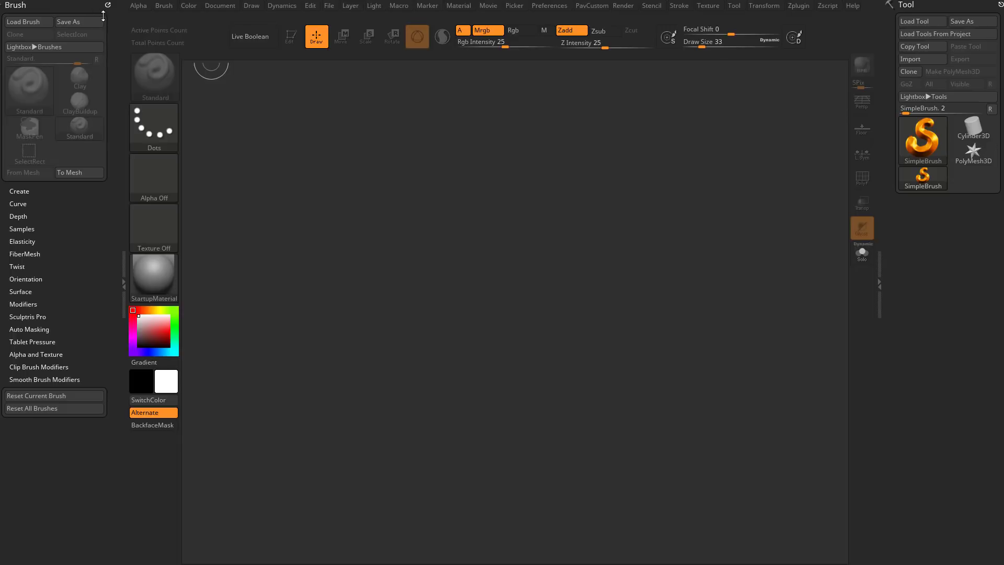
Dock the Dynamics palette in the side tray above the Brush palette
{"action": "double_click", "coordinate": [122, 241]}
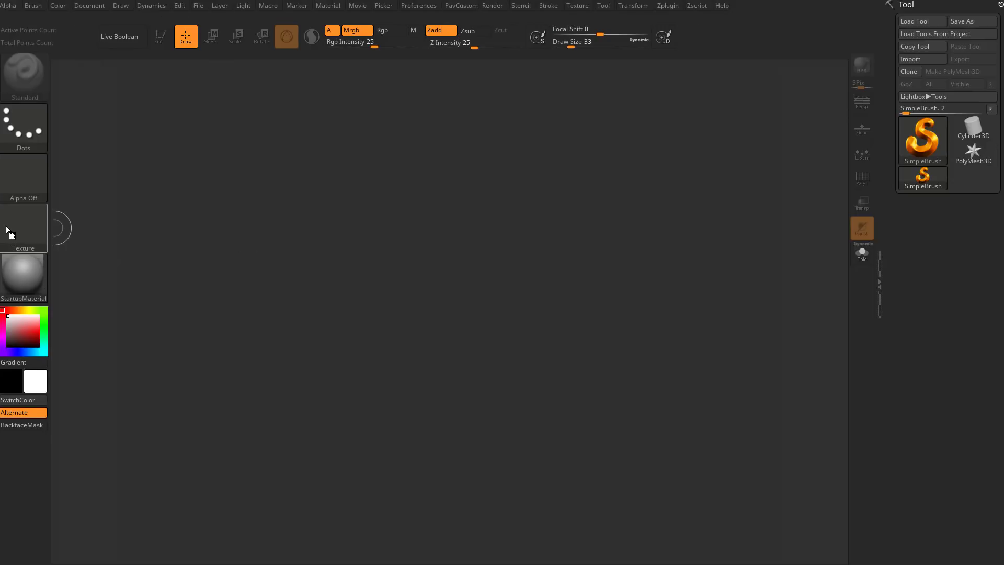
{"action": "double_click", "coordinate": [2, 175]}
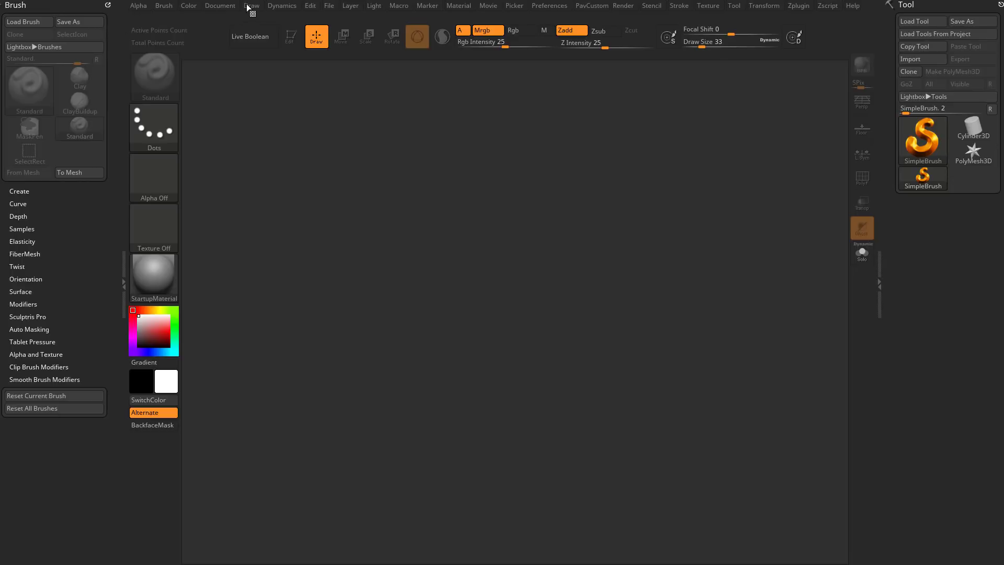
{"action": "left_click", "coordinate": [282, 8]}
{"action": "left_click_drag", "start_coordinate": [271, 19], "coordinate": [46, 14]}
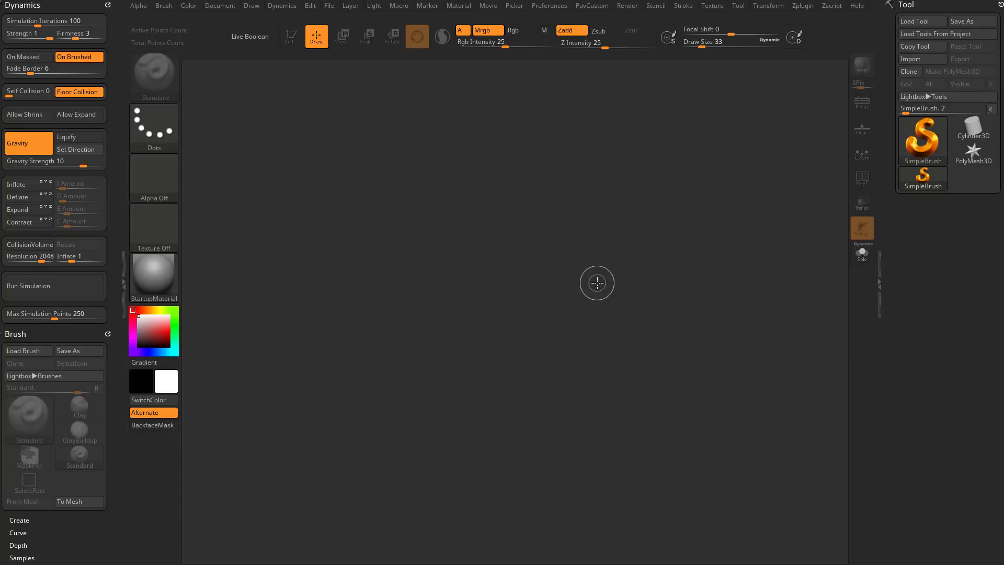
Draw a Plane3D primitive in the middle of the canvas and put it into Edit mode
{"action": "left_click", "coordinate": [918, 136]}
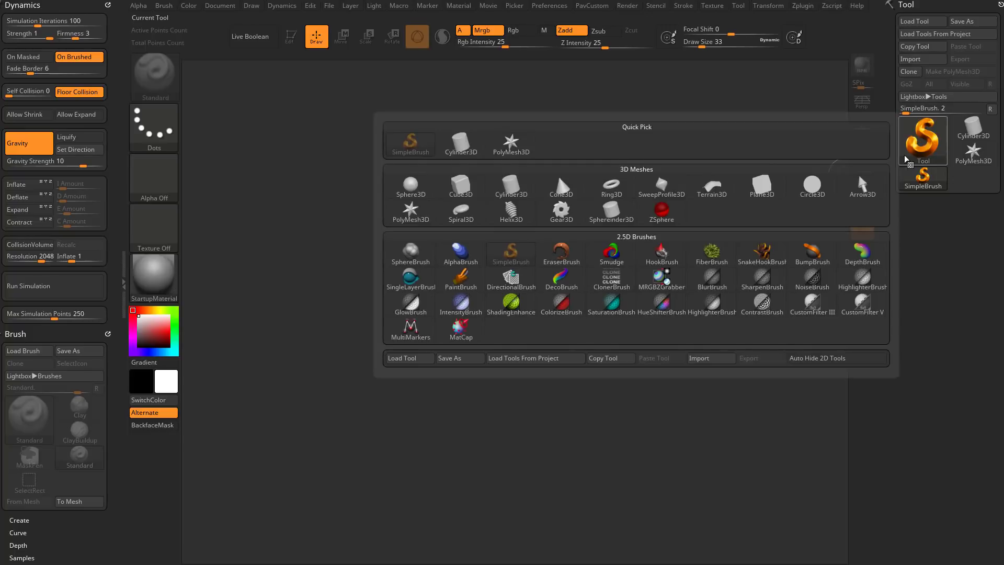
{"action": "left_click", "coordinate": [770, 187]}
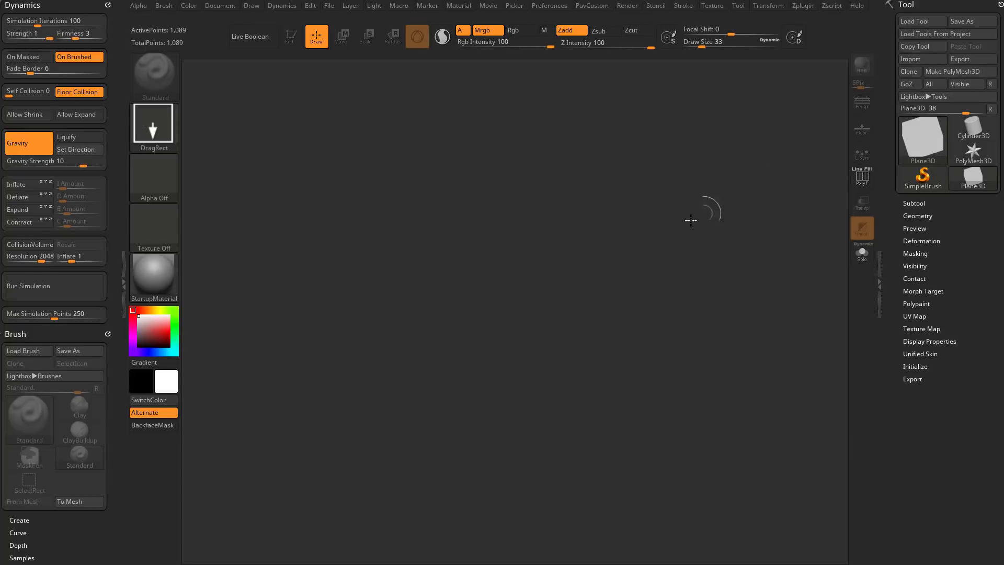
{"action": "left_click_drag", "start_coordinate": [517, 284], "coordinate": [560, 394]}
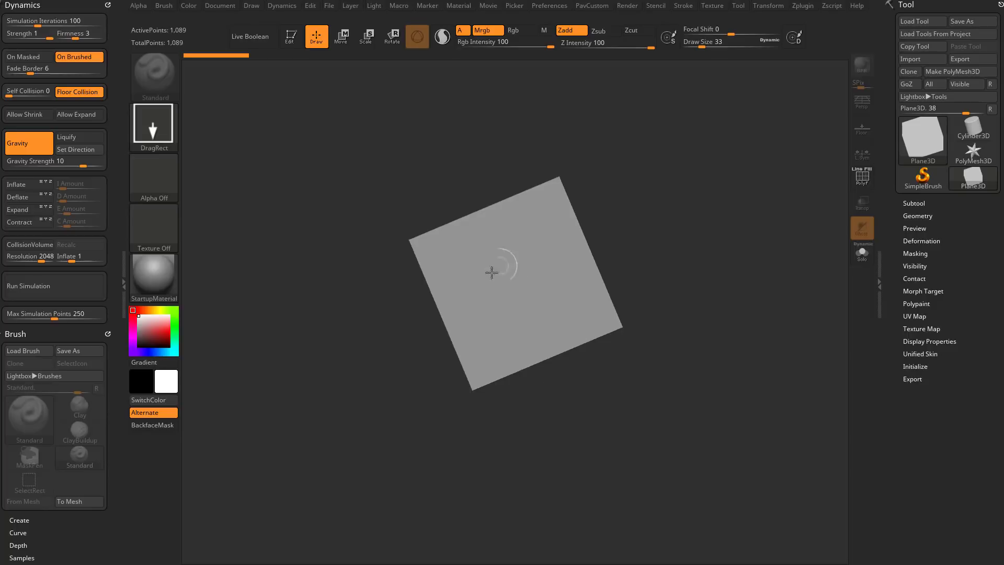
{"action": "left_click", "coordinate": [290, 36]}
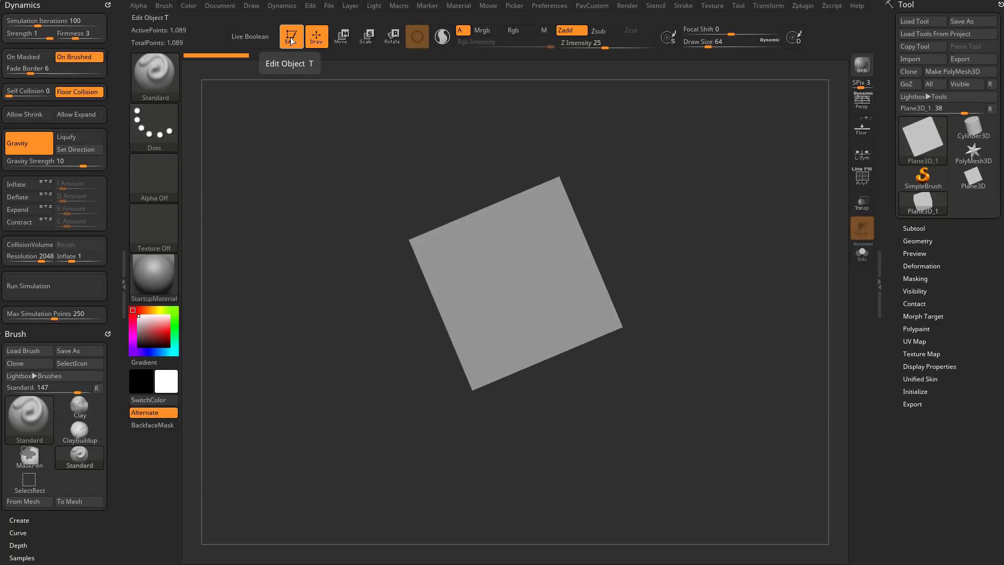
{"action": "key", "text": "ctrl"}
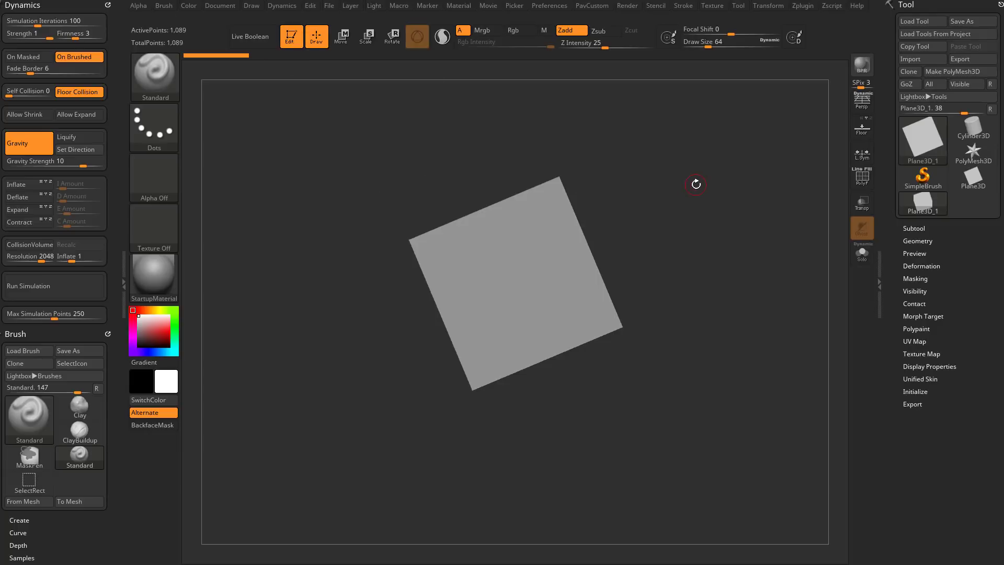
Turn on the floor grid beneath the plane and set the draw size to 77
{"action": "left_click", "coordinate": [862, 128]}
{"action": "left_click_drag", "start_coordinate": [827, 196], "coordinate": [719, 272], "text": "shift"}
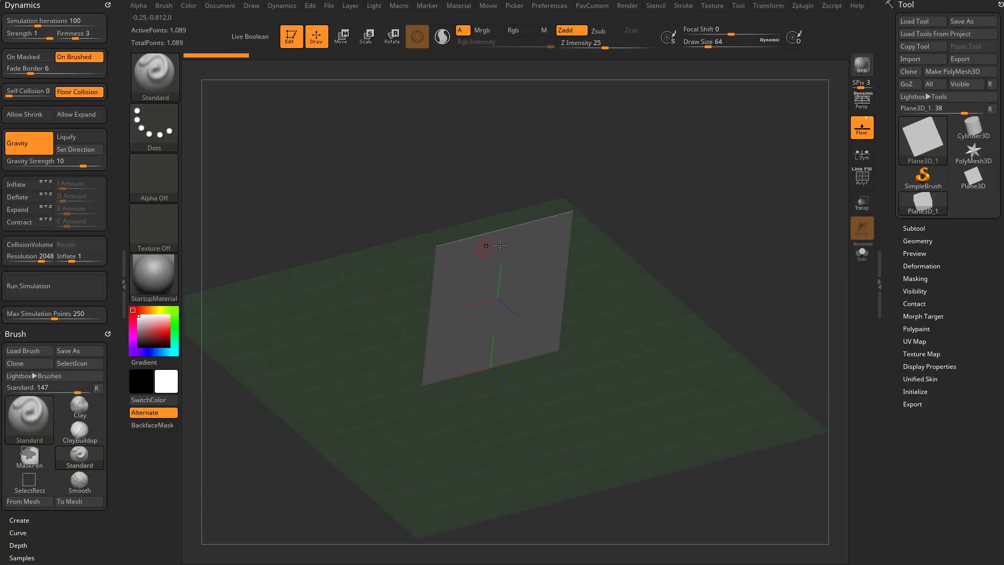
{"action": "key", "text": "s"}
{"action": "left_click", "coordinate": [635, 269]}
{"action": "left_click_drag", "start_coordinate": [645, 278], "coordinate": [630, 272], "text": "alt"}
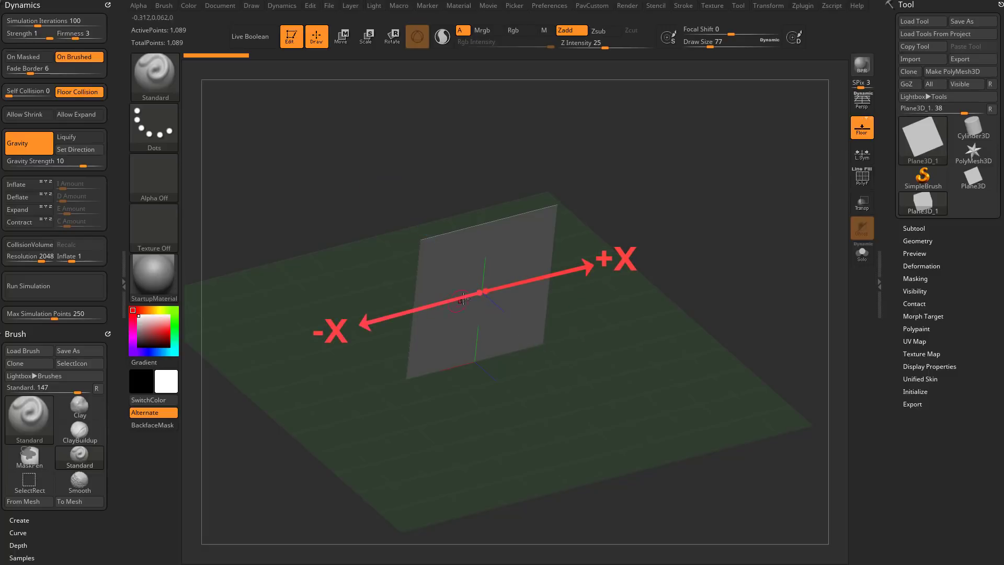
Examine the plane's orientation relative to the floor grid and its axes from several angles
{"action": "right_click_drag", "start_coordinate": [508, 251], "coordinate": [570, 224]}
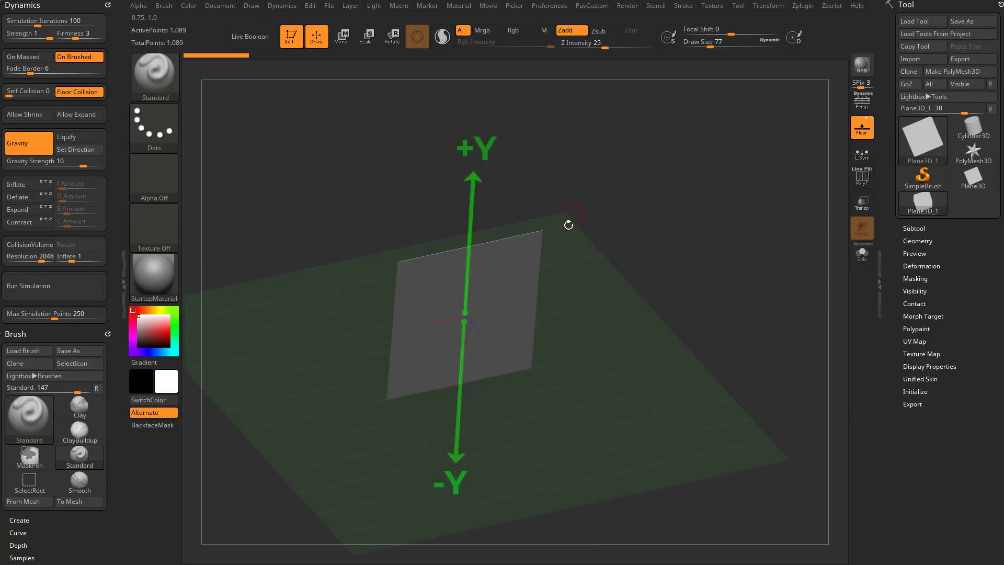
{"action": "key", "text": "s"}
{"action": "left_click", "coordinate": [589, 284]}
{"action": "mouse_move", "coordinate": [590, 285]}
{"action": "right_mouse_down", "text": "ctrl"}
{"action": "mouse_move", "coordinate": [588, 298]}
{"action": "mouse_move", "coordinate": [589, 262]}
{"action": "mouse_move", "coordinate": [601, 266]}
{"action": "mouse_move", "coordinate": [455, 253]}
{"action": "right_mouse_up", "text": "ctrl"}
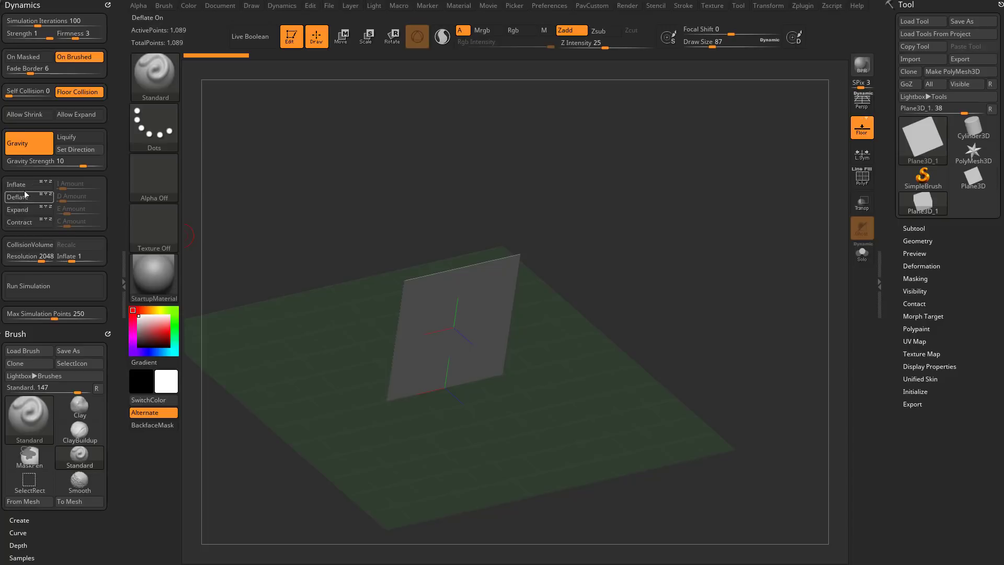
{"action": "left_click_drag", "start_coordinate": [545, 270], "coordinate": [545, 274]}
{"action": "left_click_drag", "start_coordinate": [602, 294], "coordinate": [609, 318]}
{"action": "left_click_drag", "start_coordinate": [513, 324], "coordinate": [590, 309]}
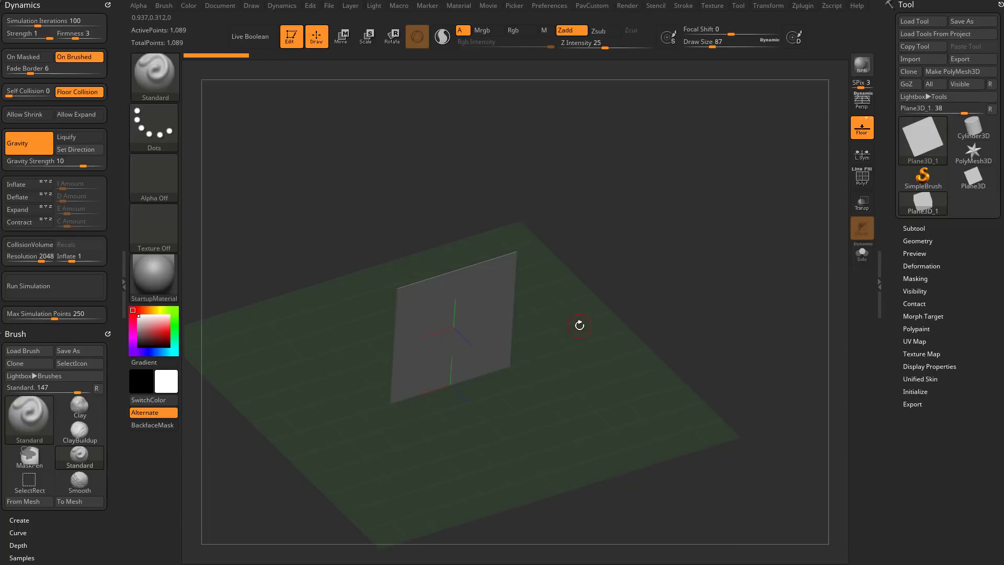
{"action": "left_click_drag", "start_coordinate": [565, 276], "coordinate": [617, 309]}
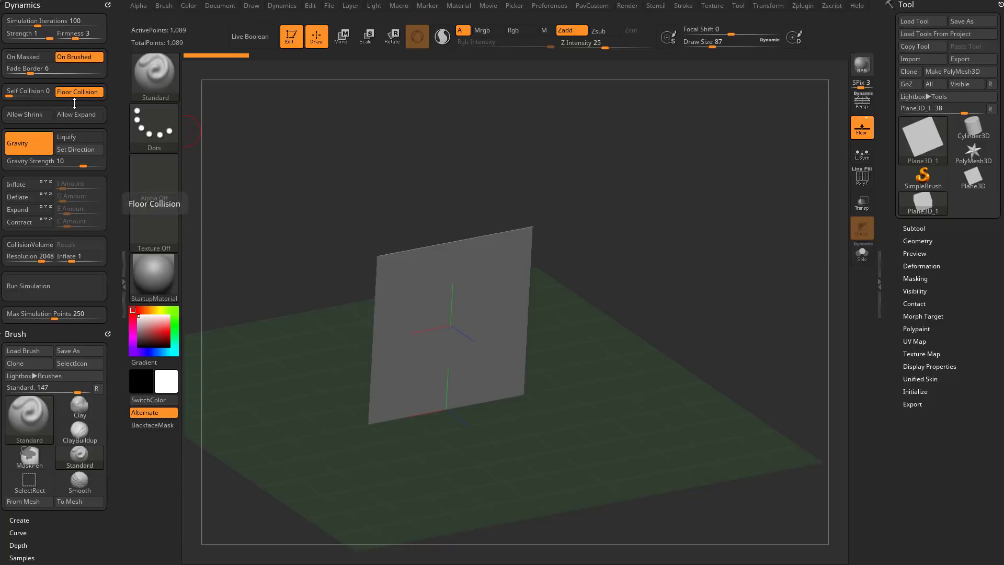
{"action": "left_click_drag", "start_coordinate": [630, 271], "coordinate": [679, 266]}
Expand the Subtool section and try to run the dynamics simulation on the Plane3D primitive
{"action": "left_click", "coordinate": [910, 229]}
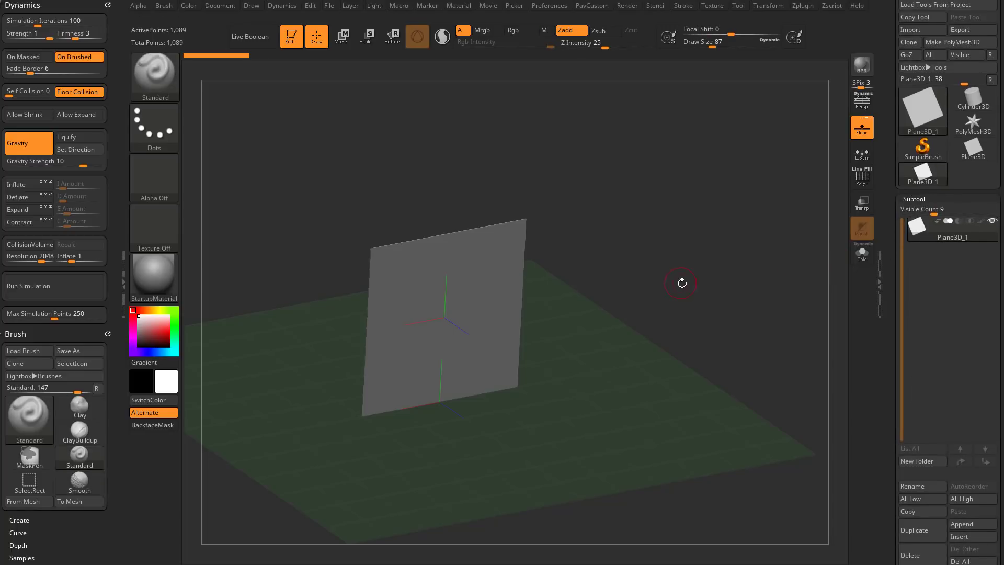
{"action": "left_click_drag", "start_coordinate": [679, 282], "coordinate": [674, 291]}
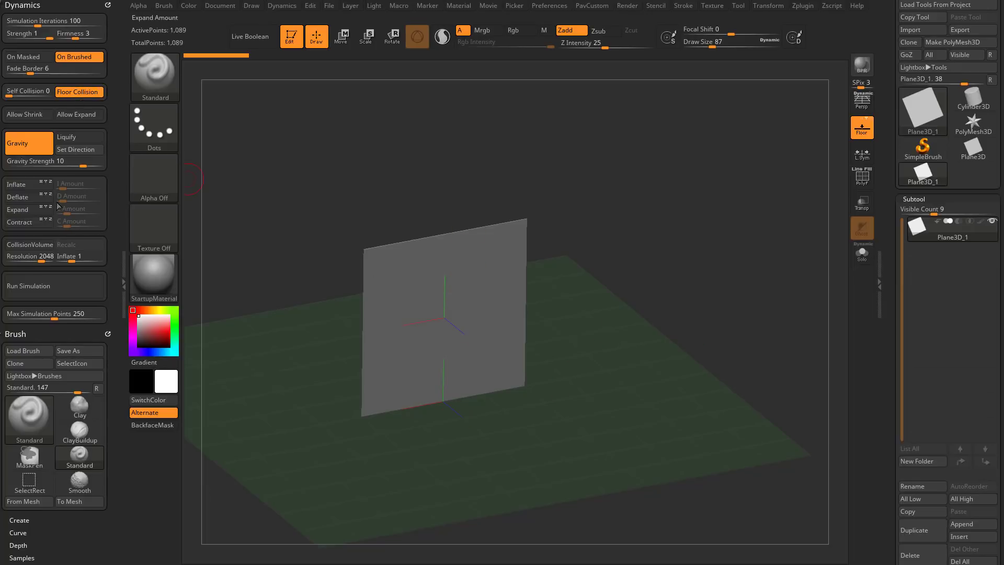
{"action": "left_click", "coordinate": [46, 286]}
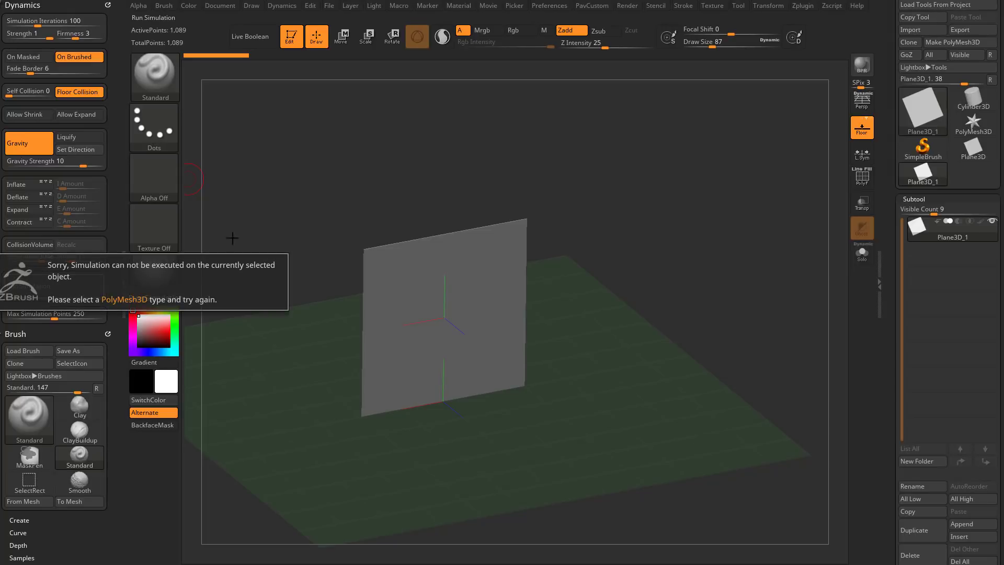
{"action": "left_click_drag", "start_coordinate": [648, 243], "coordinate": [632, 228]}
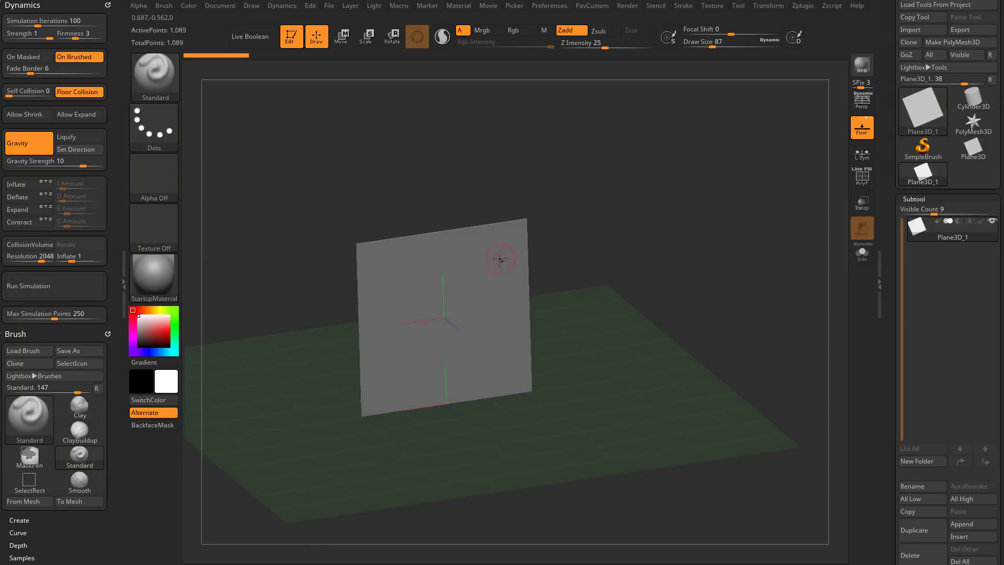
Show the plane's wireframe with PolyFrame and open its Initialize settings
{"action": "left_click", "coordinate": [862, 183]}
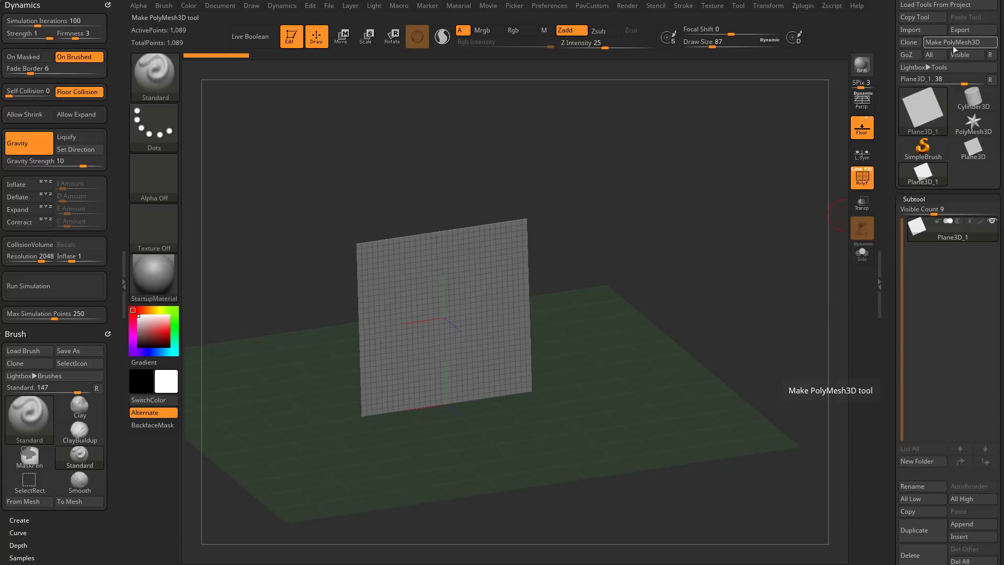
{"action": "left_click_drag", "start_coordinate": [891, 314], "coordinate": [904, 186]}
{"action": "key", "text": "shift"}
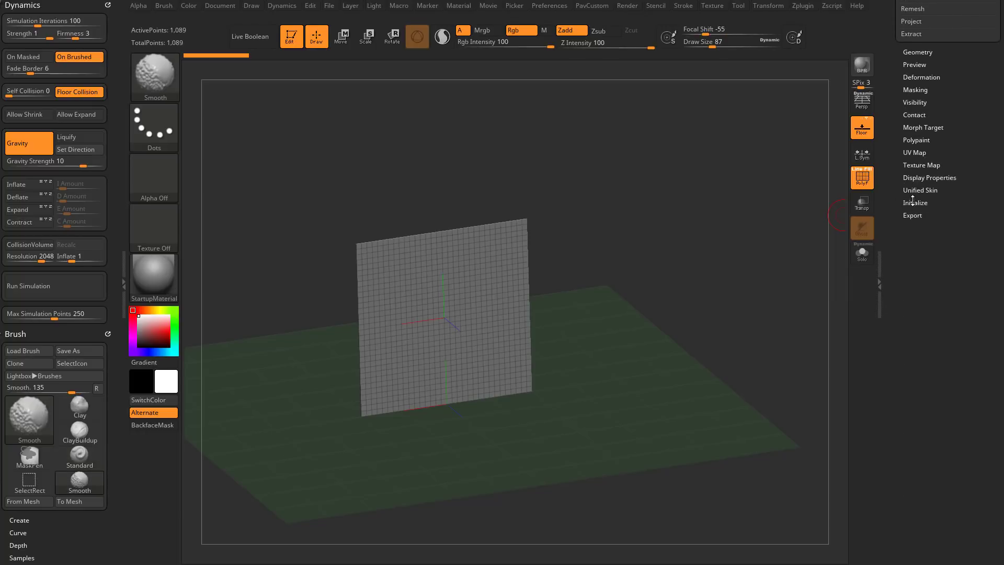
{"action": "left_click", "coordinate": [913, 203]}
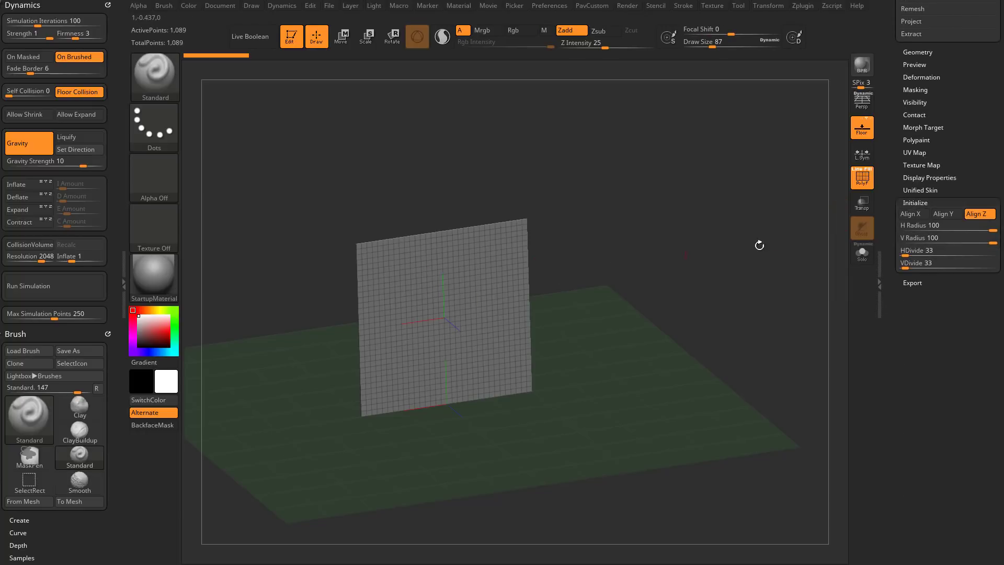
Convert the Plane3D primitive into a PolyMesh3D
{"action": "left_click_drag", "start_coordinate": [894, 159], "coordinate": [875, 349]}
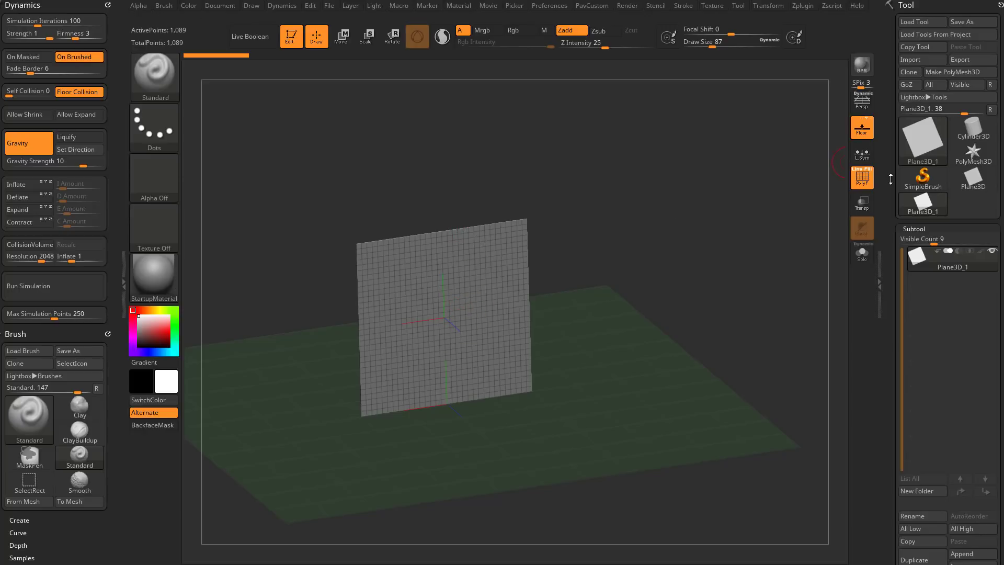
{"action": "left_click", "coordinate": [952, 72]}
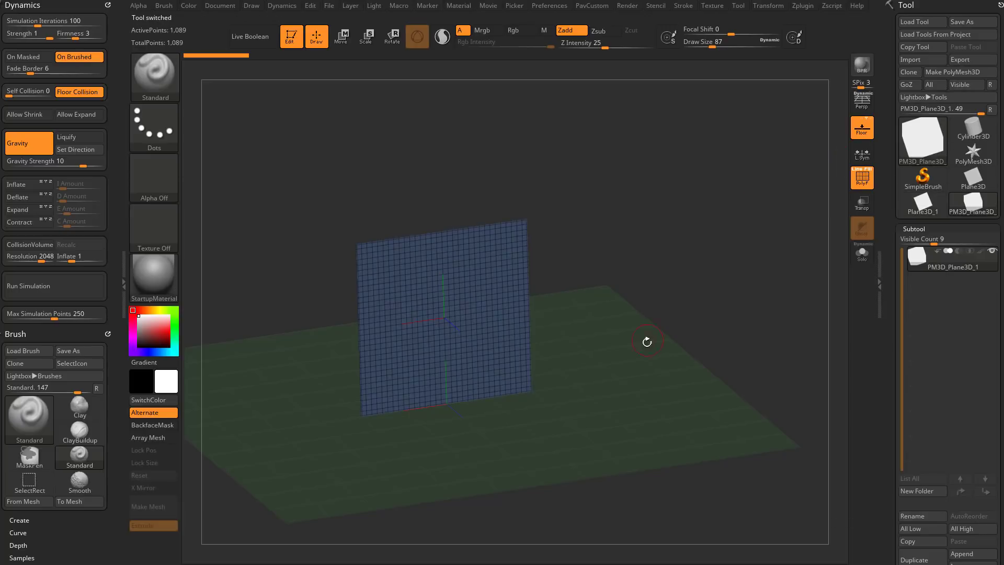
Switch to the Move brush, try pulling the middle of the polymesh plane and undo that deformation
{"action": "key", "text": "b"}
{"action": "key", "text": "m"}
{"action": "key", "text": "v"}
{"action": "mouse_move", "coordinate": [447, 314]}
{"action": "left_mouse_down"}
{"action": "mouse_move", "coordinate": [513, 348]}
{"action": "mouse_move", "coordinate": [441, 308]}
{"action": "mouse_move", "coordinate": [583, 361]}
{"action": "left_mouse_up"}
{"action": "key", "text": "ctrl+z"}
{"action": "key", "text": "s"}
{"action": "mouse_move", "coordinate": [634, 303]}
{"action": "left_mouse_down"}
{"action": "mouse_move", "coordinate": [625, 303]}
{"action": "mouse_move", "coordinate": [660, 315]}
{"action": "mouse_move", "coordinate": [634, 303]}
{"action": "left_mouse_up"}
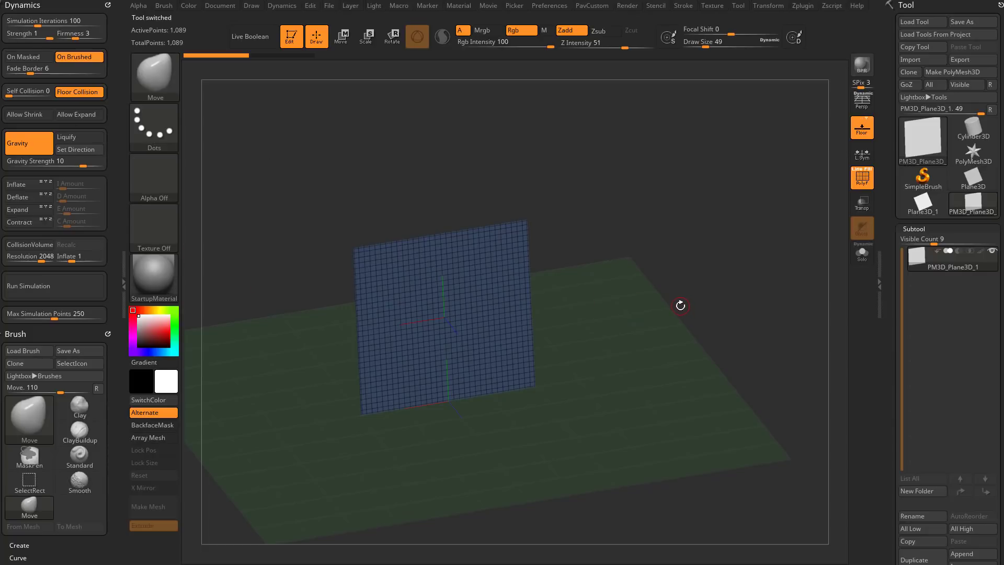
Hide the plane's wireframe, run the gravity simulation at strength 10 and undo the collapse
{"action": "key", "text": "shift+f"}
{"action": "left_click_drag", "start_coordinate": [720, 215], "coordinate": [724, 244]}
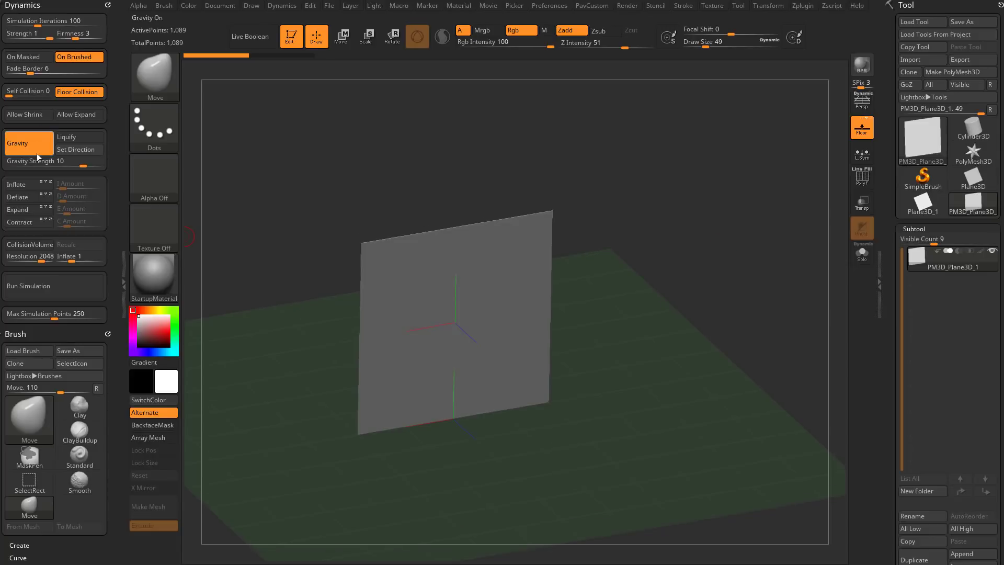
{"action": "left_click", "coordinate": [53, 282]}
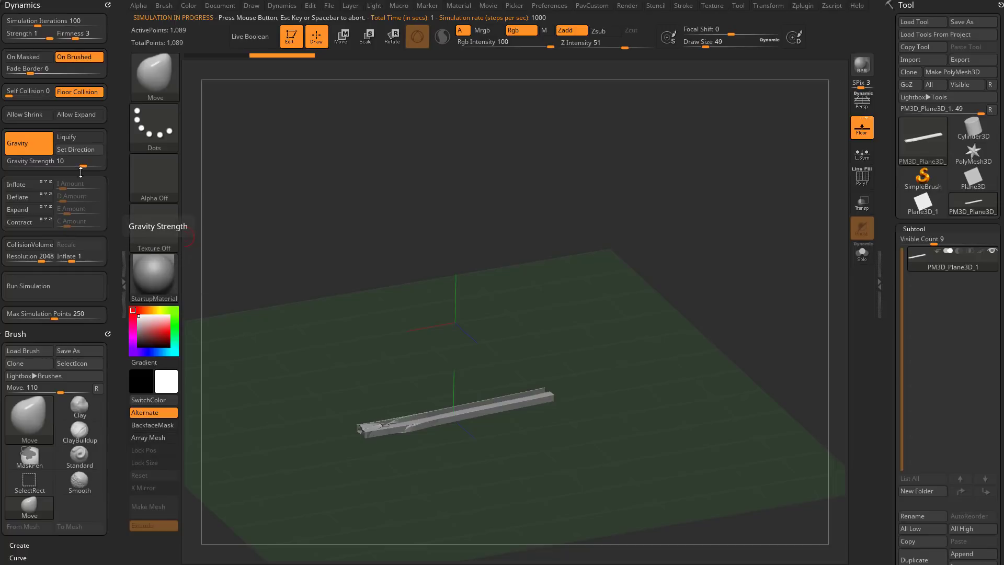
{"action": "key", "text": "ctrl"}
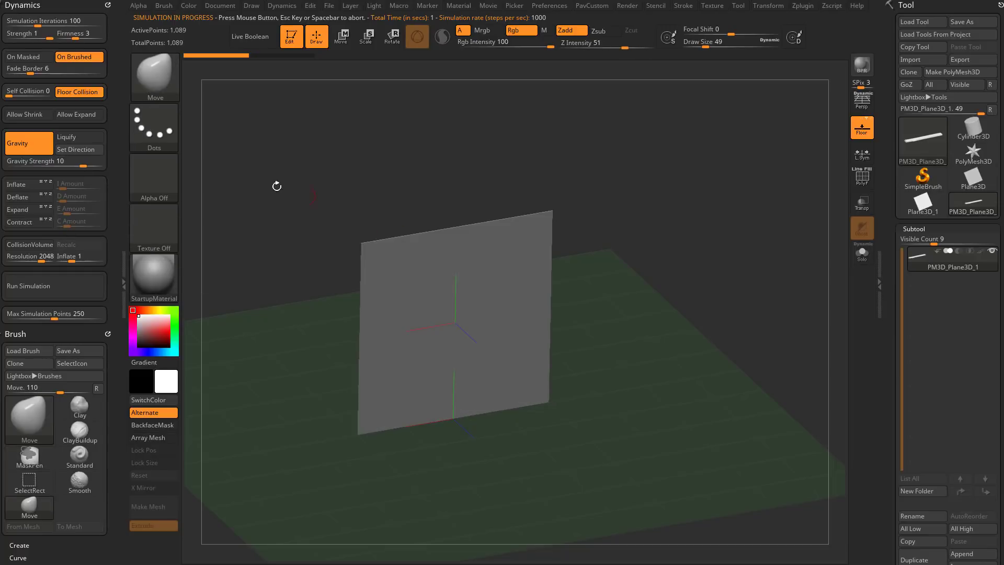
Lower Gravity Strength to about 2.23, run the simulation on the plane again and undo it
{"action": "left_click_drag", "start_coordinate": [83, 165], "coordinate": [77, 164]}
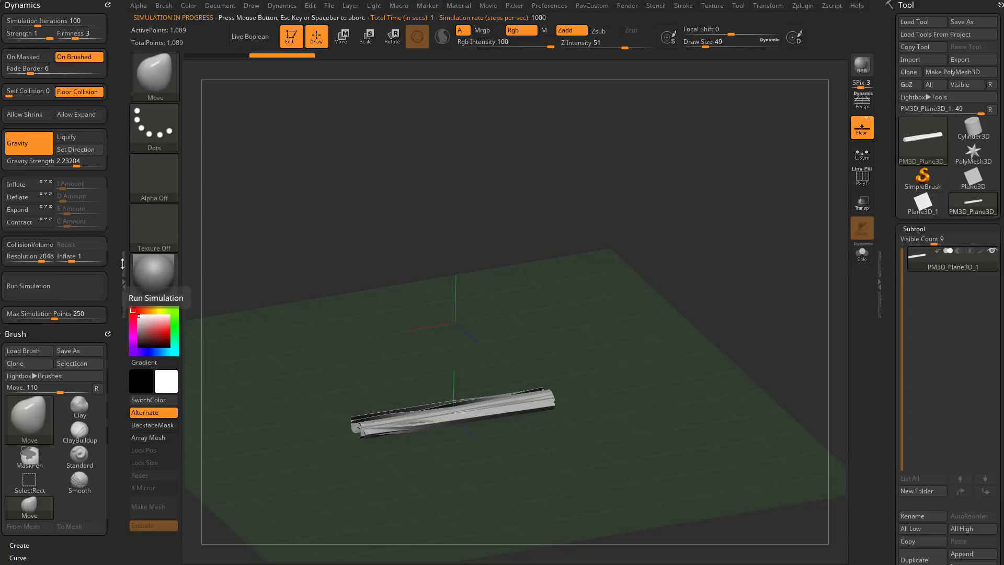
{"action": "left_click_drag", "start_coordinate": [638, 316], "coordinate": [680, 382]}
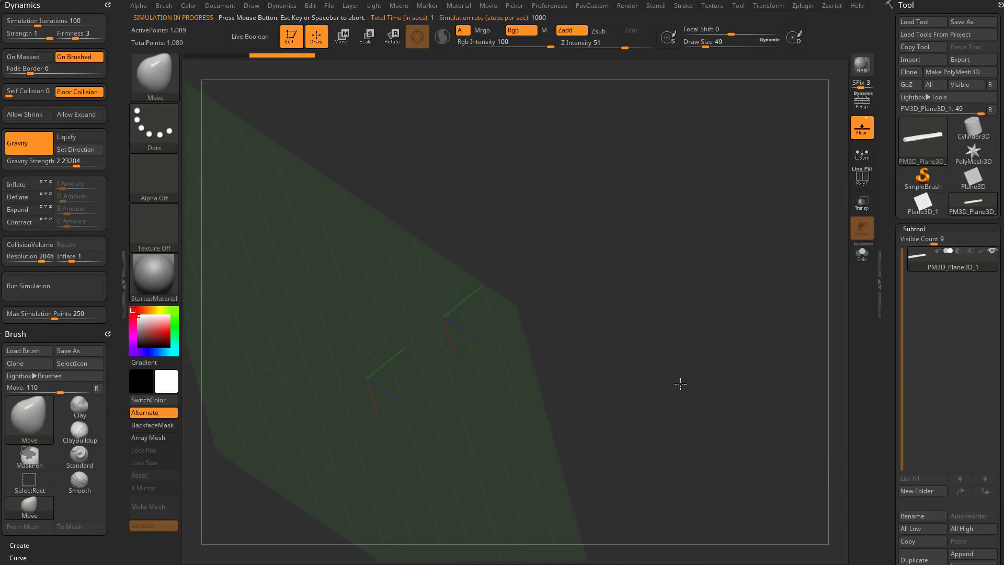
Open the plane's Display Properties and try Double display to see its back side, switching it off again
{"action": "scroll", "coordinate": [905, 313], "scroll_direction": "down", "scroll_amount": 5}
{"action": "key", "text": "shift"}
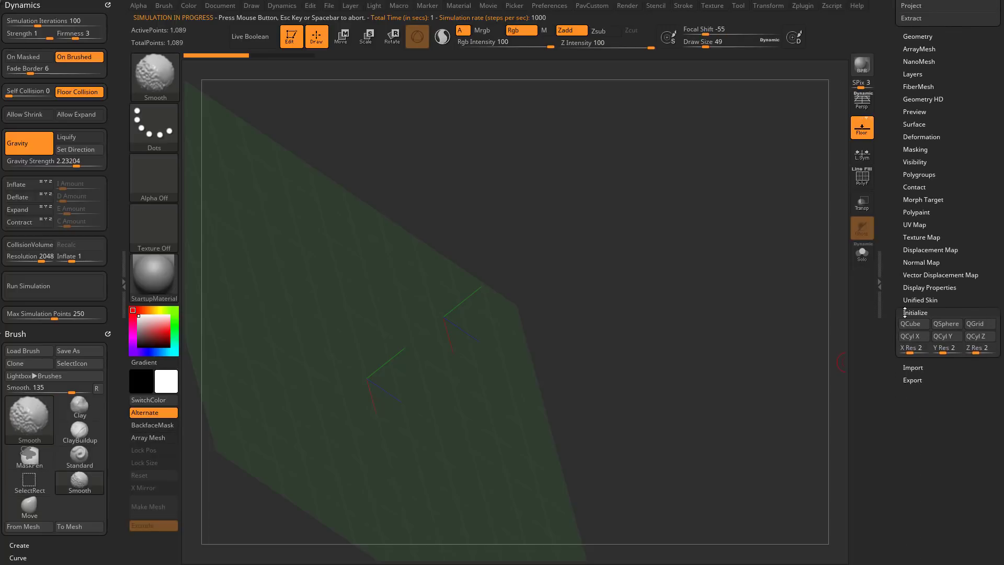
{"action": "left_click", "coordinate": [914, 312]}
{"action": "left_click", "coordinate": [929, 287]}
{"action": "left_click", "coordinate": [925, 315]}
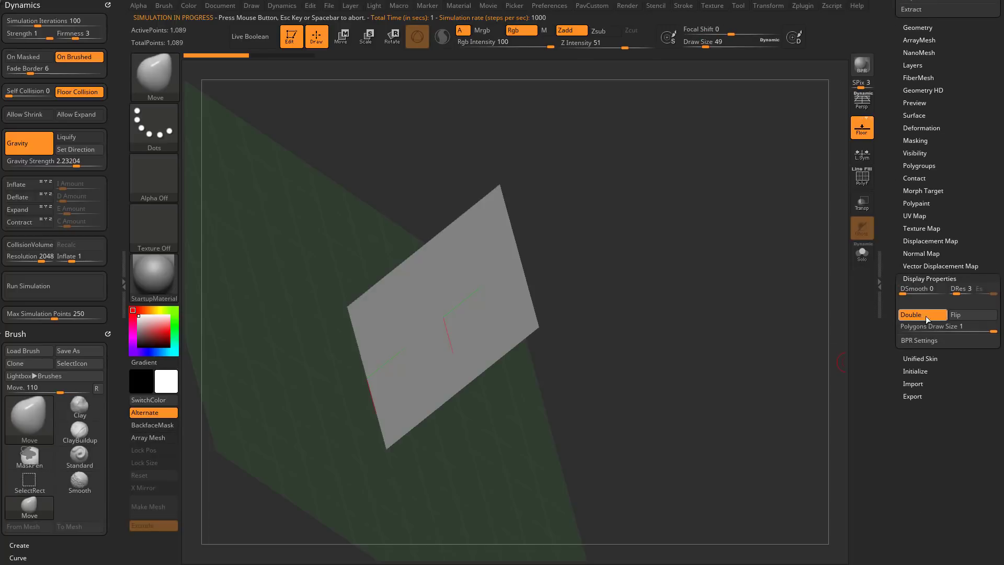
{"action": "left_click", "coordinate": [918, 316]}
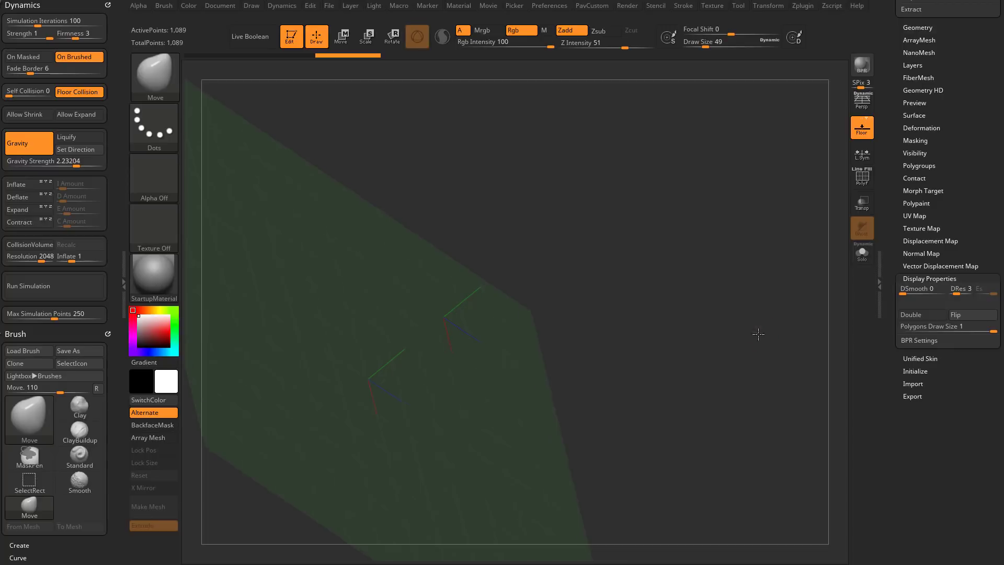
Enable Dynamic Subdiv in the plane's Geometry settings and show the wireframe with PolyFrame
{"action": "mouse_move", "coordinate": [758, 334]}
{"action": "left_mouse_down"}
{"action": "mouse_move", "coordinate": [735, 284]}
{"action": "mouse_move", "coordinate": [749, 271]}
{"action": "left_mouse_up"}
{"action": "scroll", "coordinate": [901, 117], "scroll_direction": "up", "scroll_amount": 1}
{"action": "key", "text": "shift"}
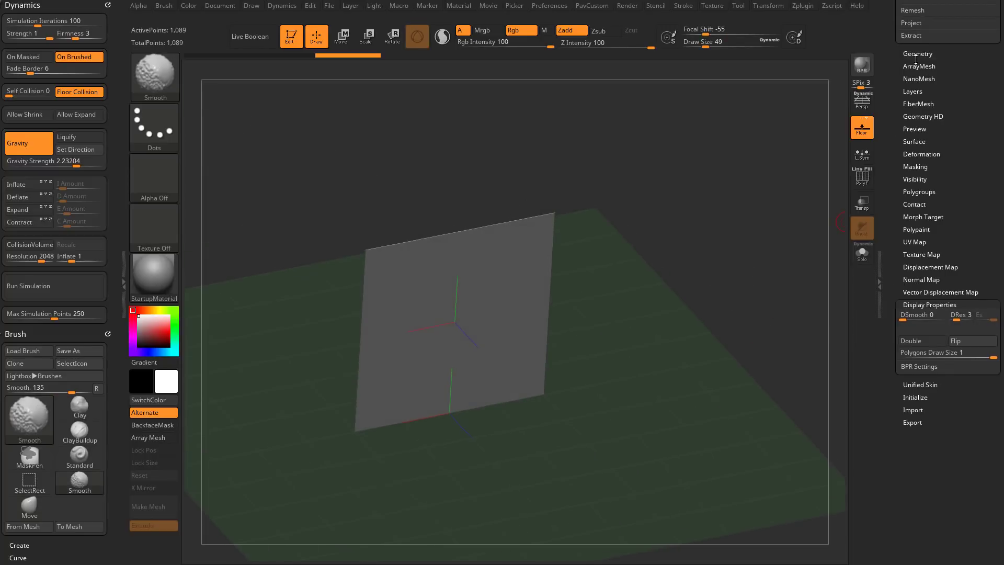
{"action": "left_click", "coordinate": [916, 54]}
{"action": "left_click", "coordinate": [915, 166]}
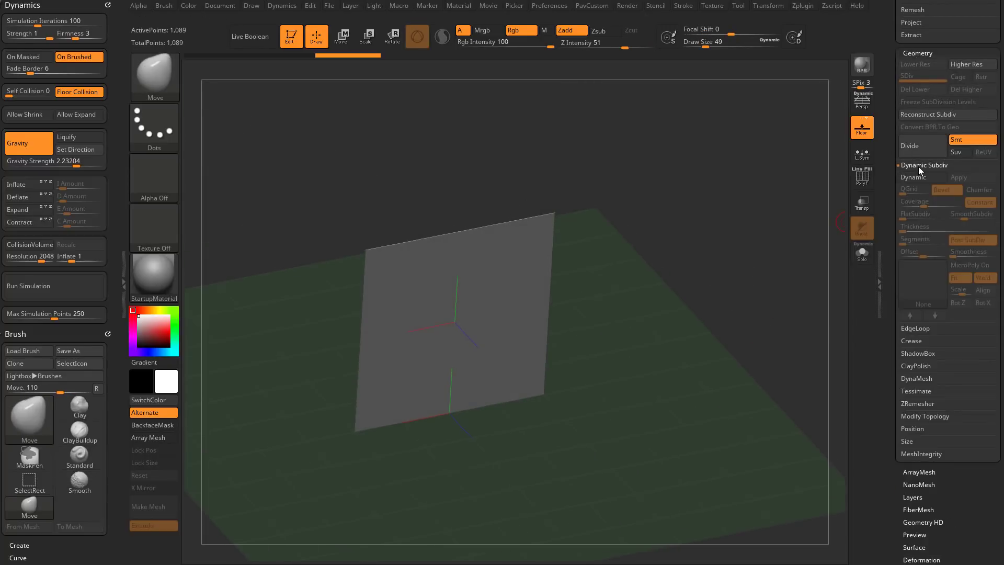
{"action": "left_click_drag", "start_coordinate": [706, 278], "coordinate": [702, 257]}
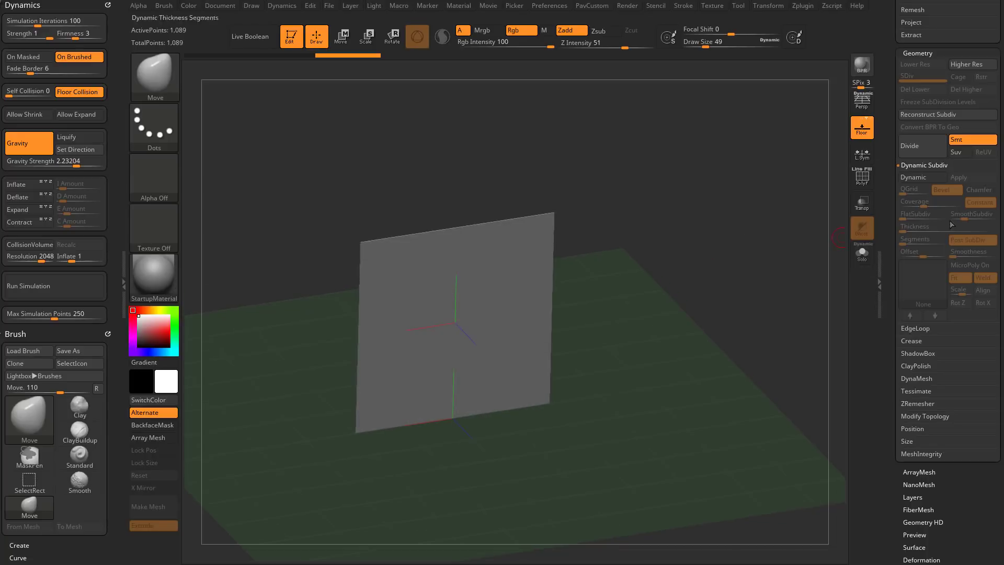
{"action": "left_click", "coordinate": [922, 178]}
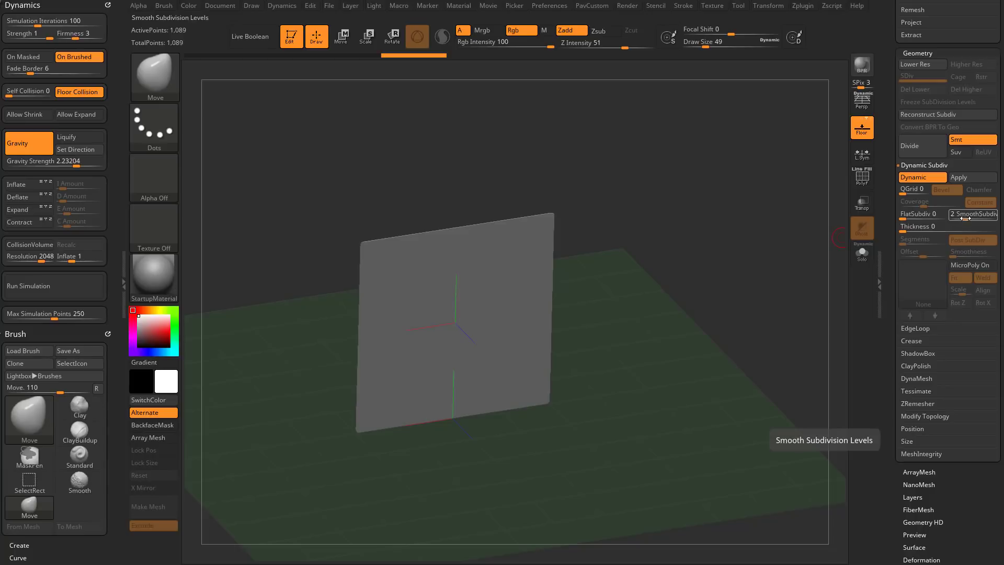
{"action": "left_click", "coordinate": [862, 176]}
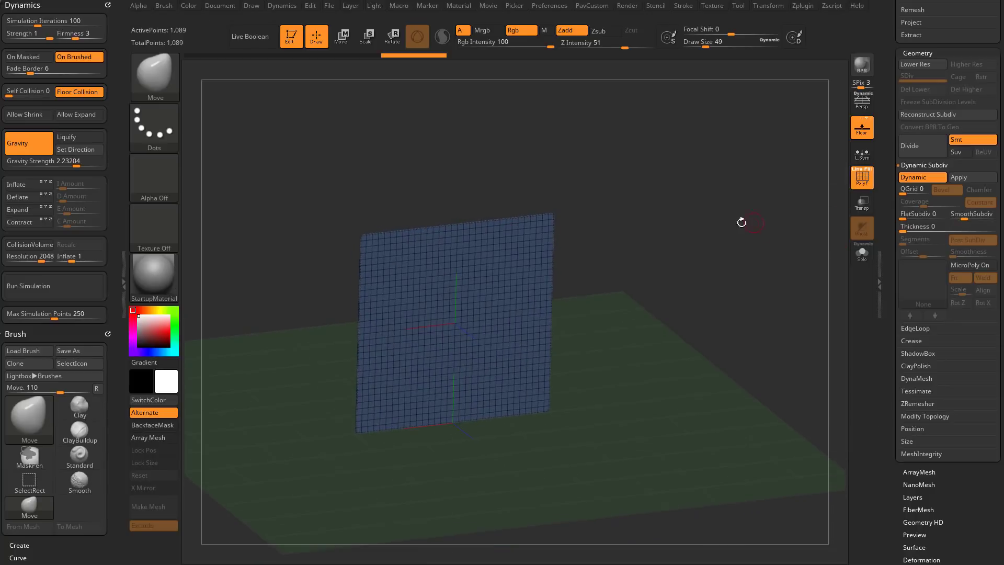
Lower the SmoothSubdiv level and set the plane's dynamic thickness to 0.02198
{"action": "left_click_drag", "start_coordinate": [964, 217], "coordinate": [940, 230]}
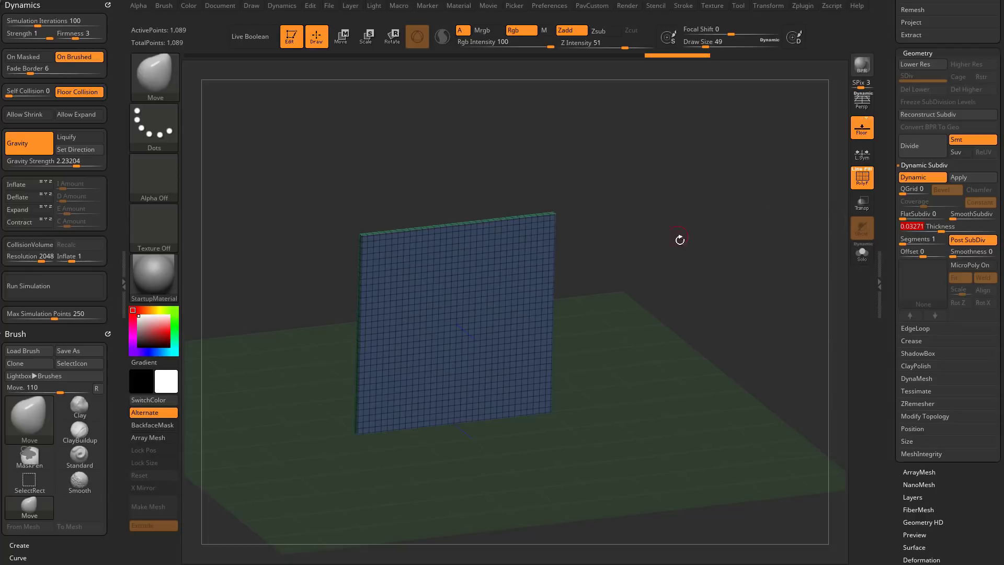
{"action": "left_click_drag", "start_coordinate": [677, 240], "coordinate": [739, 261]}
{"action": "left_click_drag", "start_coordinate": [940, 228], "coordinate": [940, 228]}
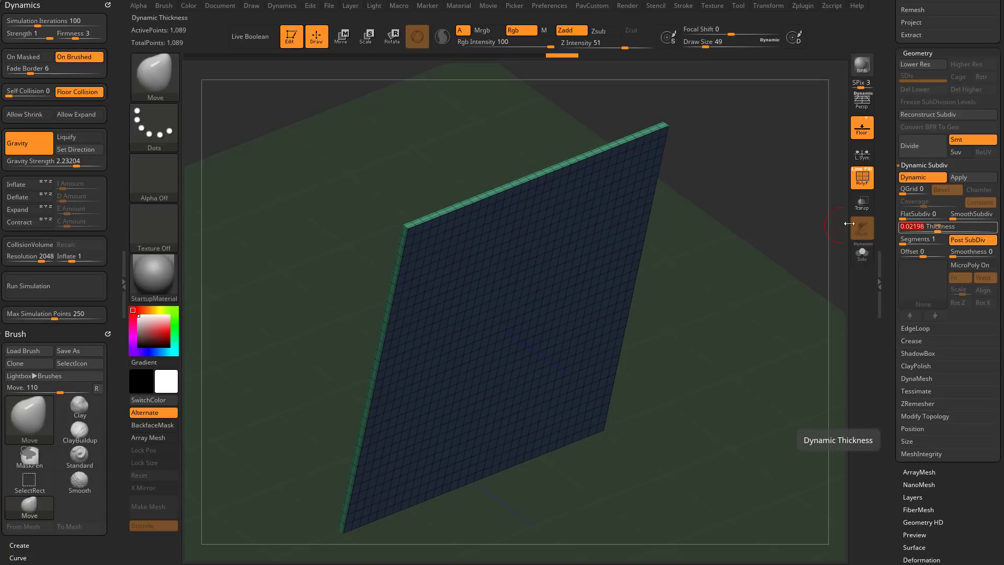
{"action": "left_click_drag", "start_coordinate": [701, 241], "coordinate": [733, 259]}
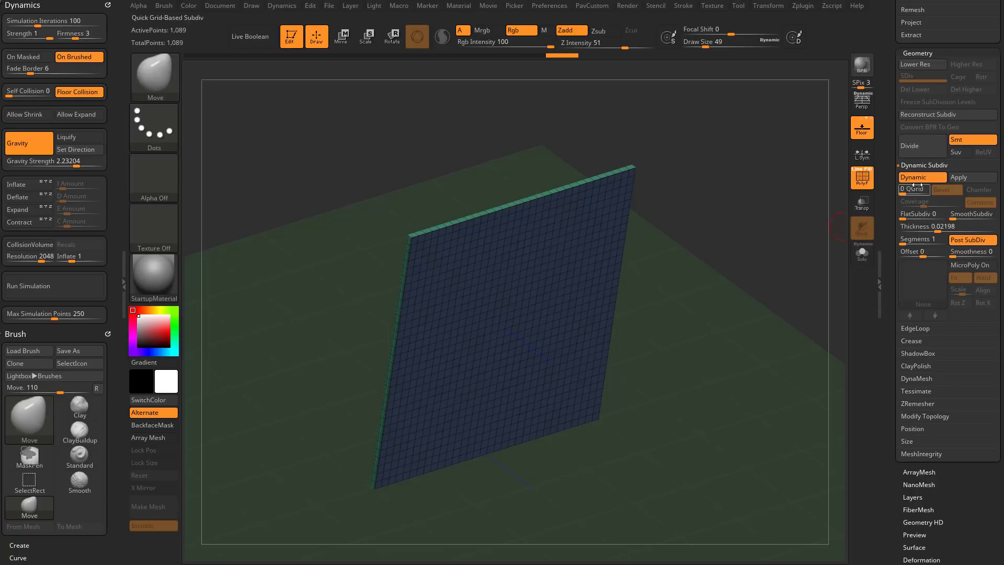
Switch Dynamic Subdiv off and back on, answering Always YES to auto-activating it
{"action": "key", "text": "shift+d"}
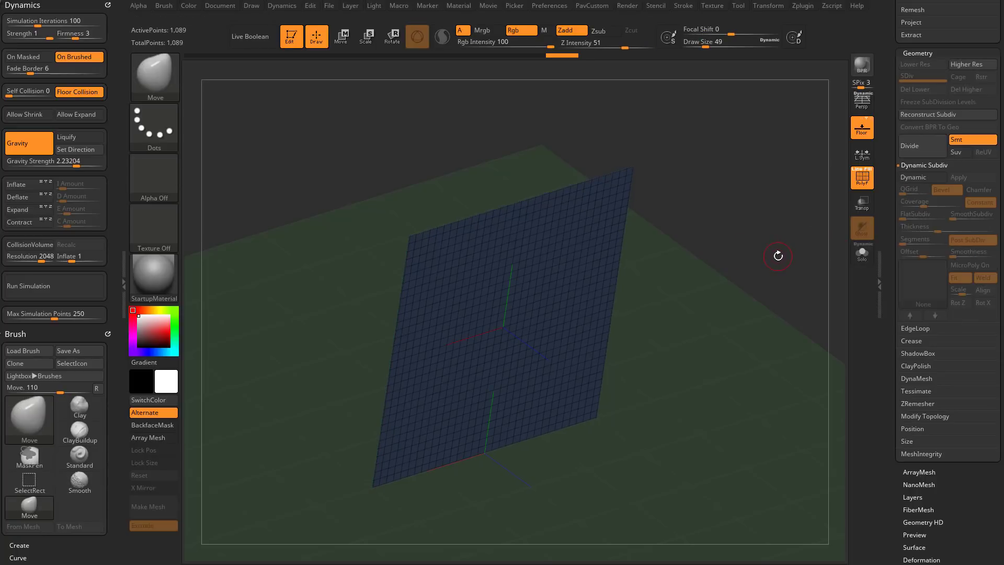
{"action": "key", "text": "d"}
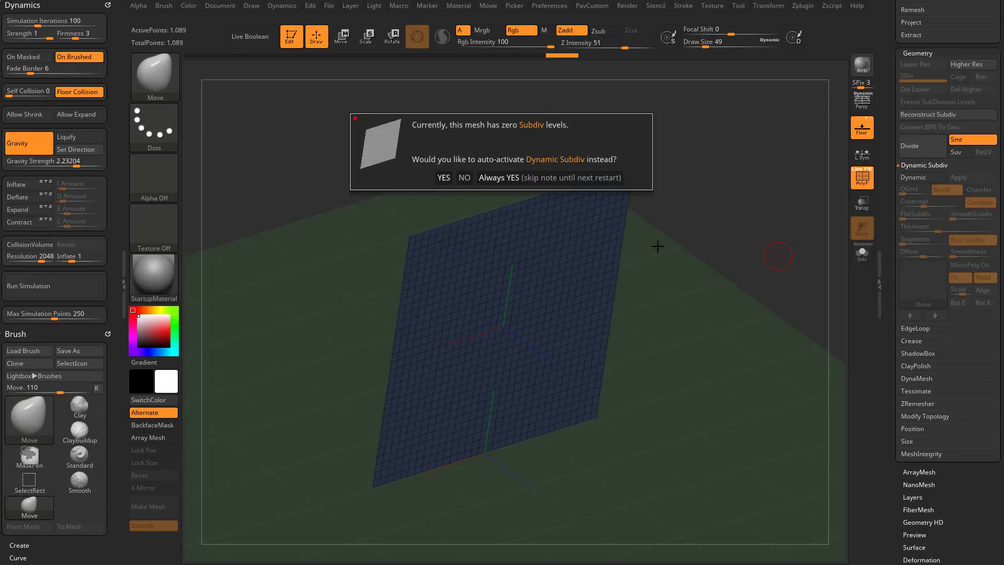
{"action": "left_click", "coordinate": [542, 177]}
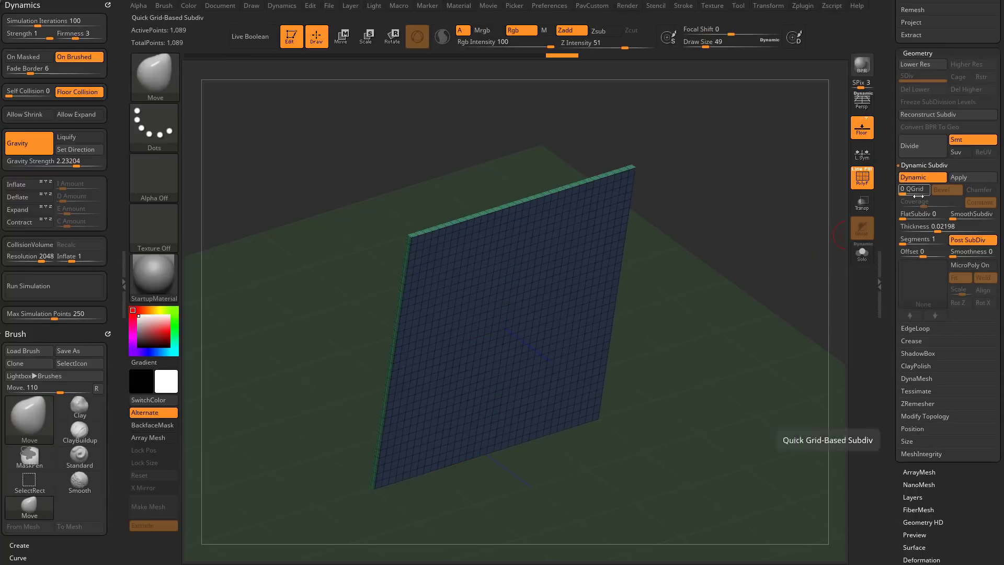
{"action": "left_click", "coordinate": [928, 227]}
{"action": "left_click_drag", "start_coordinate": [765, 224], "coordinate": [750, 244]}
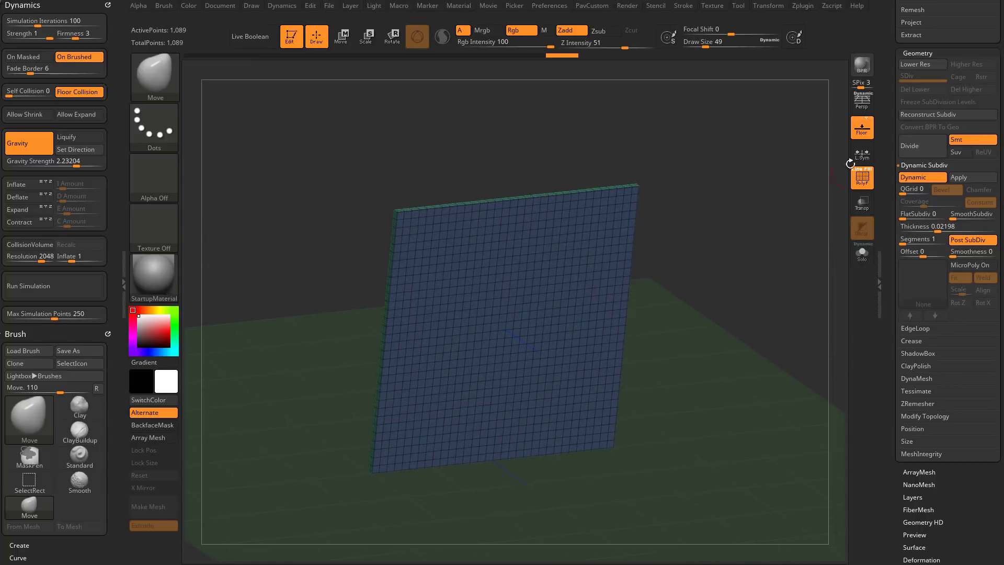
Run the simulation on the thickened plane, inspect the folded cloth and undo the simulation
{"action": "left_click", "coordinate": [43, 284]}
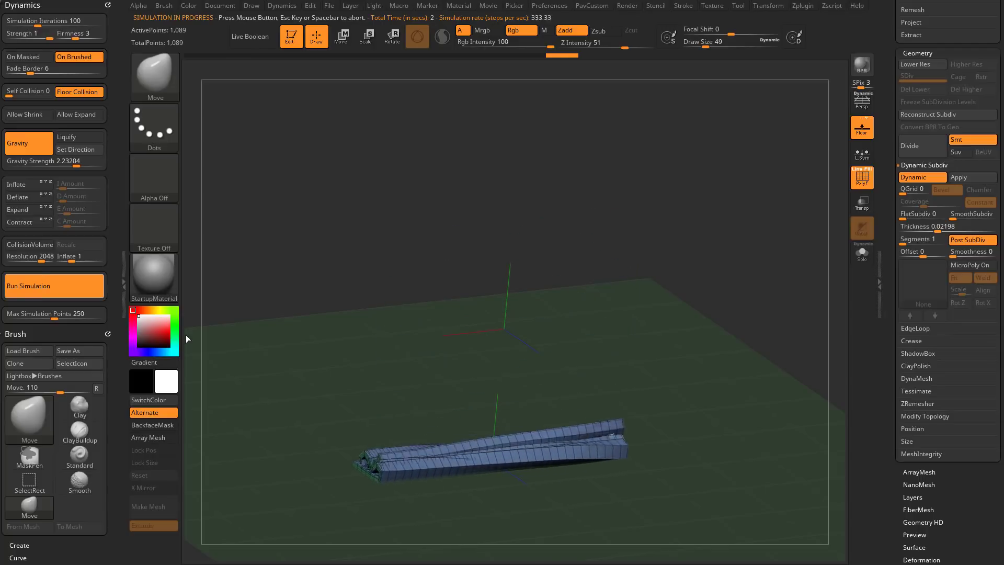
{"action": "left_click_drag", "start_coordinate": [684, 338], "coordinate": [690, 343]}
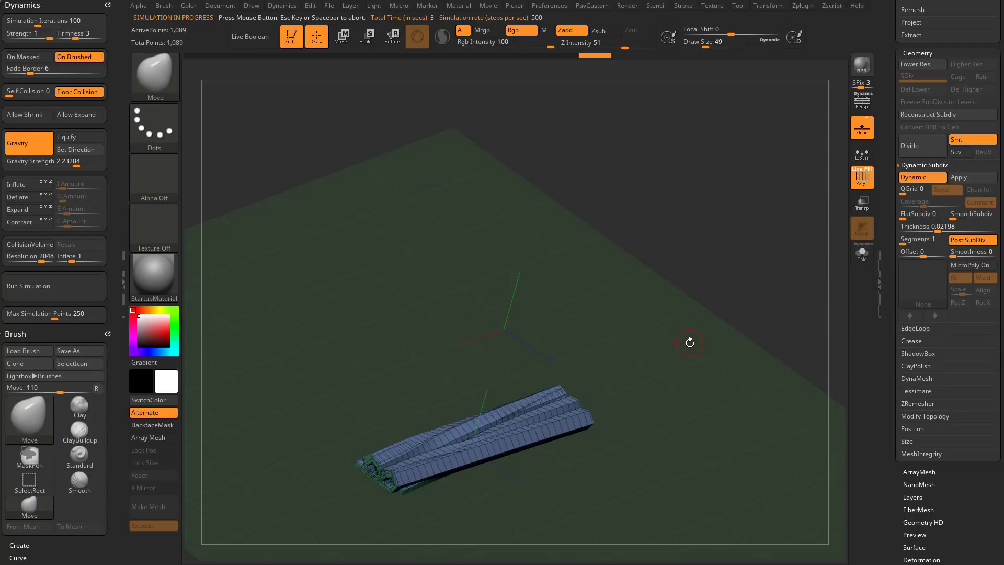
{"action": "key", "text": "ctrl+z"}
{"action": "left_click_drag", "start_coordinate": [678, 290], "coordinate": [695, 312]}
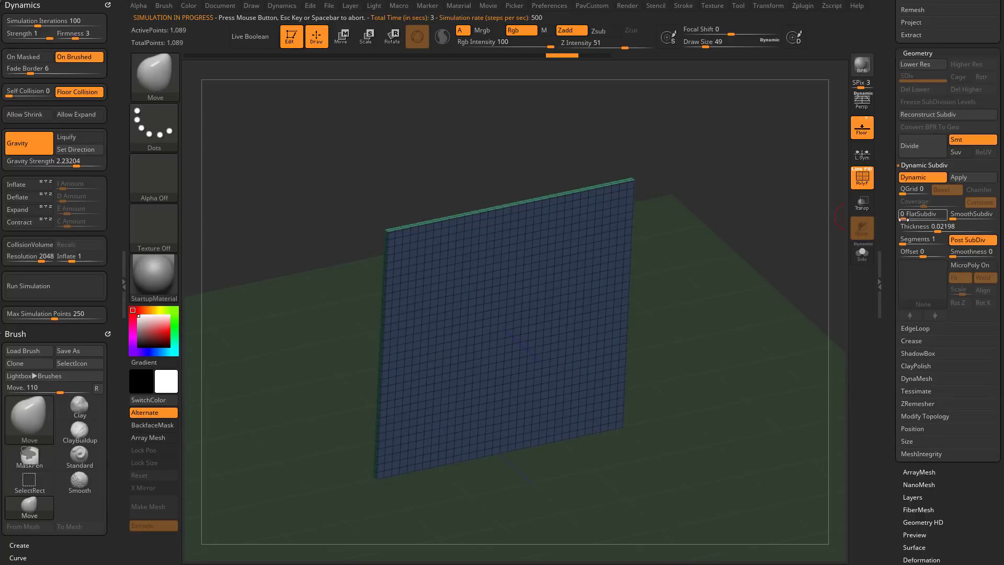
{"action": "left_click_drag", "start_coordinate": [833, 236], "coordinate": [794, 224]}
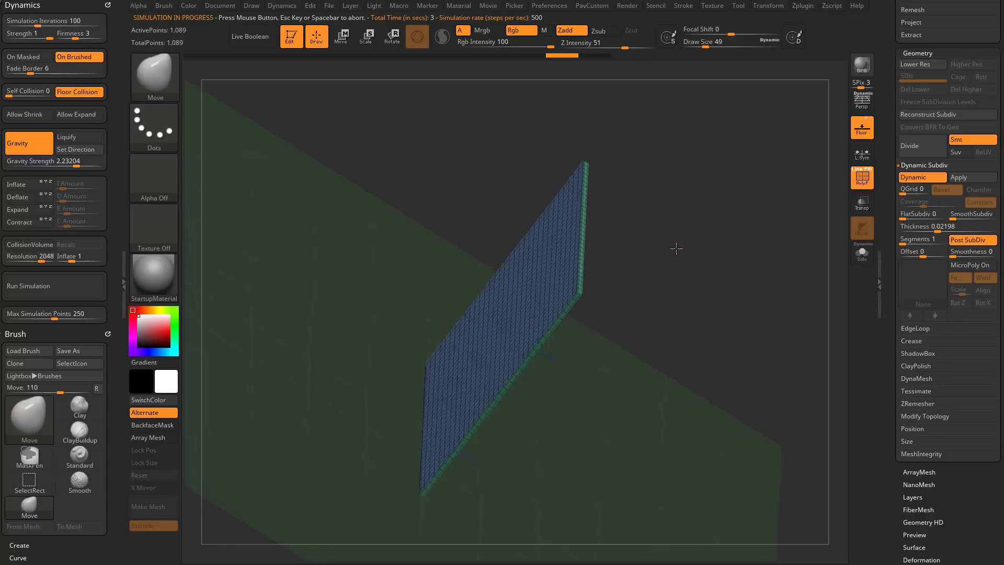
{"action": "key", "text": "ctrl+z"}
{"action": "key", "text": "ctrl+shift+z"}
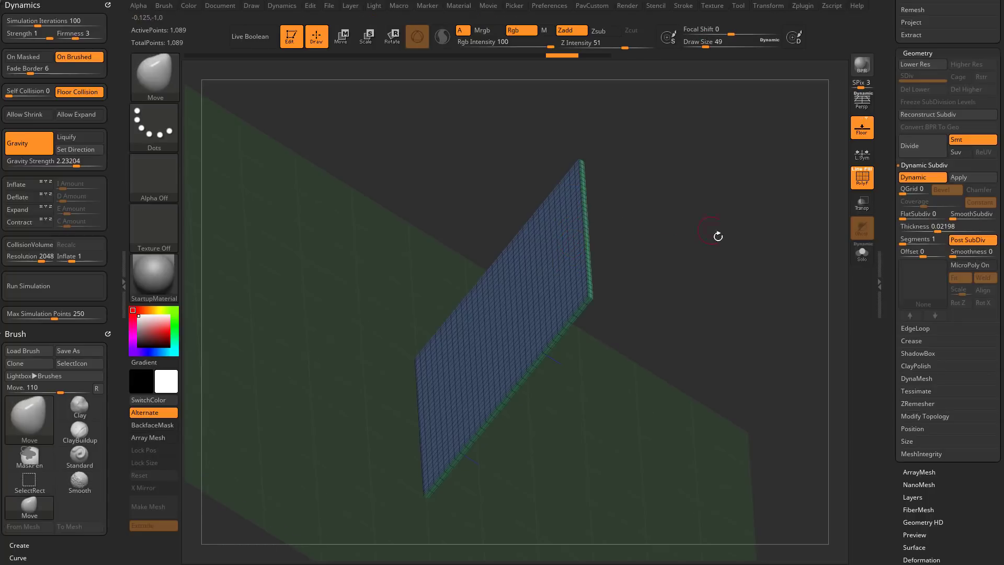
{"action": "mouse_move", "coordinate": [717, 235]}
{"action": "left_mouse_down"}
{"action": "mouse_move", "coordinate": [713, 208]}
{"action": "mouse_move", "coordinate": [728, 237]}
{"action": "mouse_move", "coordinate": [738, 231]}
{"action": "mouse_move", "coordinate": [726, 237]}
{"action": "left_mouse_up"}
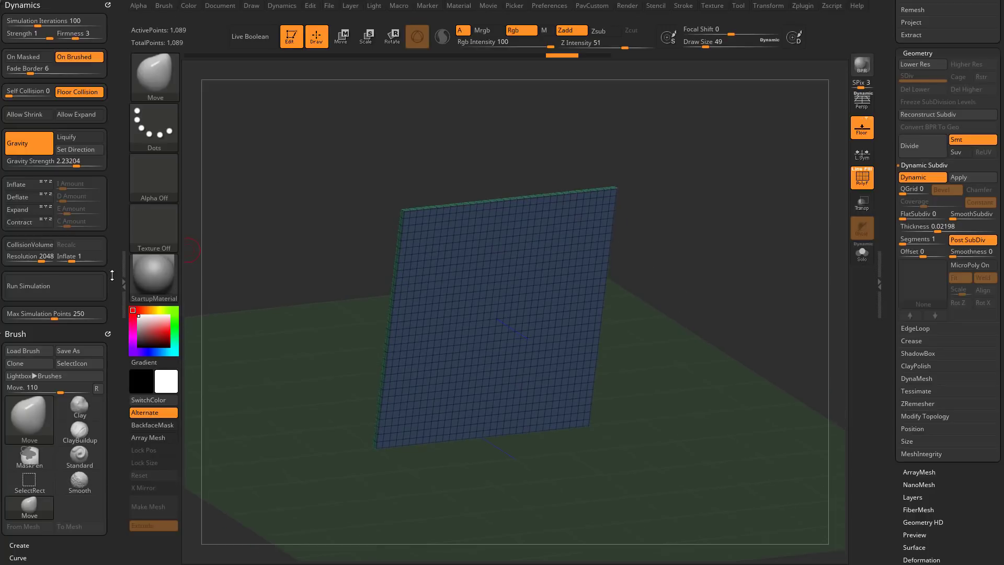
Rerun the gravity simulation on the thickened plane, stop it and restore the flat plane
{"action": "left_click", "coordinate": [87, 281]}
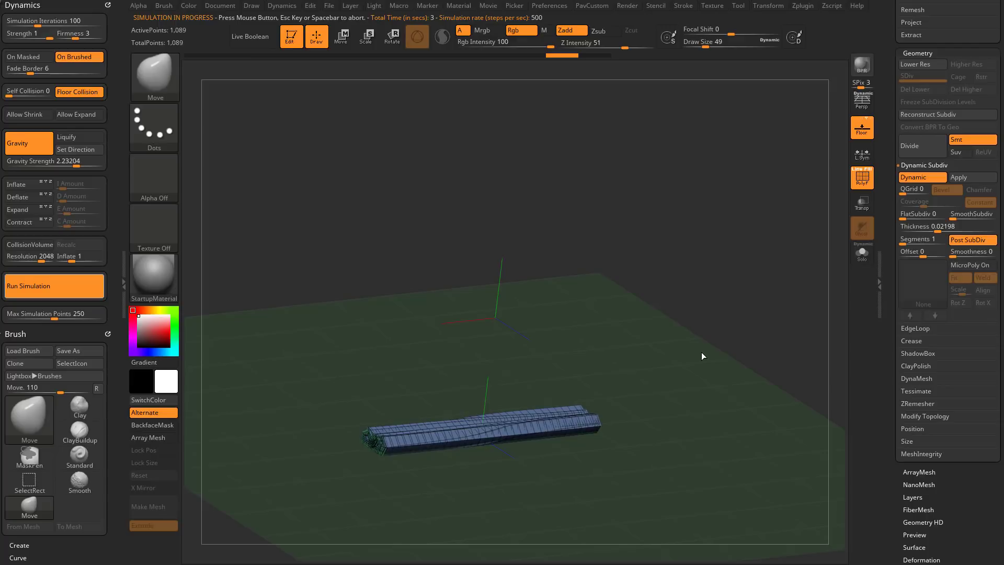
{"action": "left_click", "coordinate": [686, 346]}
{"action": "key", "text": "ctrl+z"}
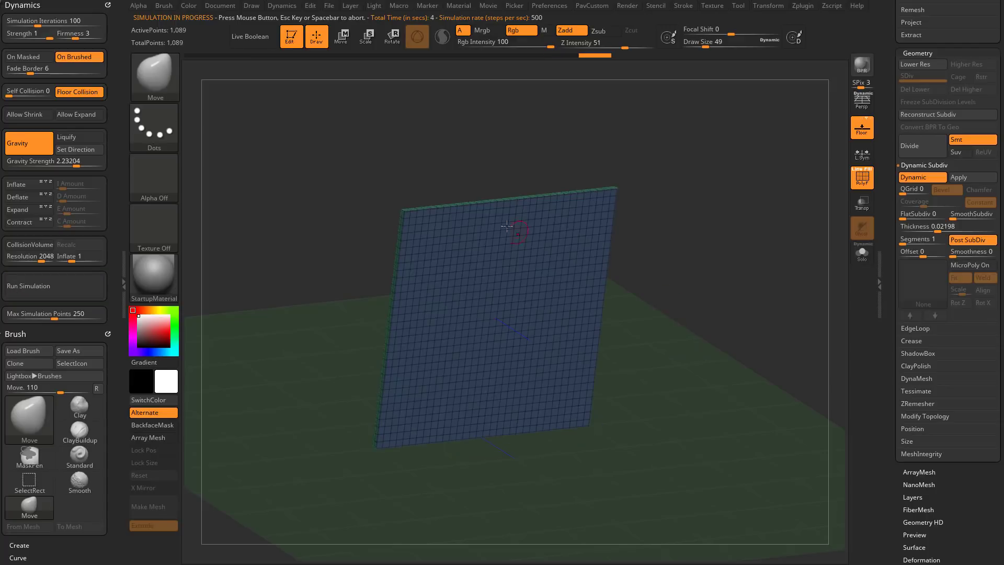
Increase the Move brush's Draw Size to 94
{"action": "key", "text": "s"}
{"action": "left_click_drag", "start_coordinate": [548, 290], "coordinate": [549, 291]}
{"action": "left_click_drag", "start_coordinate": [663, 254], "coordinate": [667, 258]}
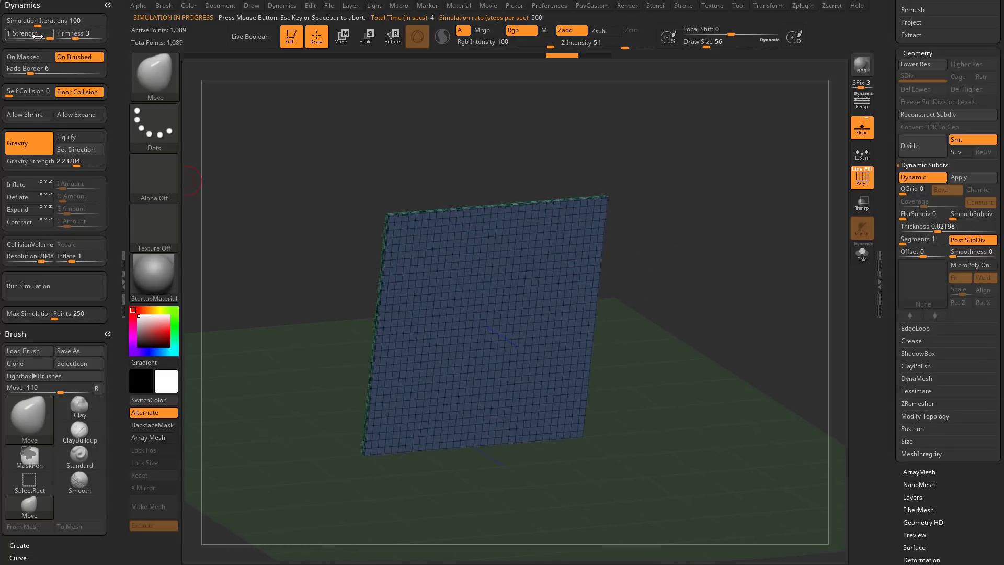
{"action": "key", "text": "s"}
{"action": "left_click", "coordinate": [656, 332]}
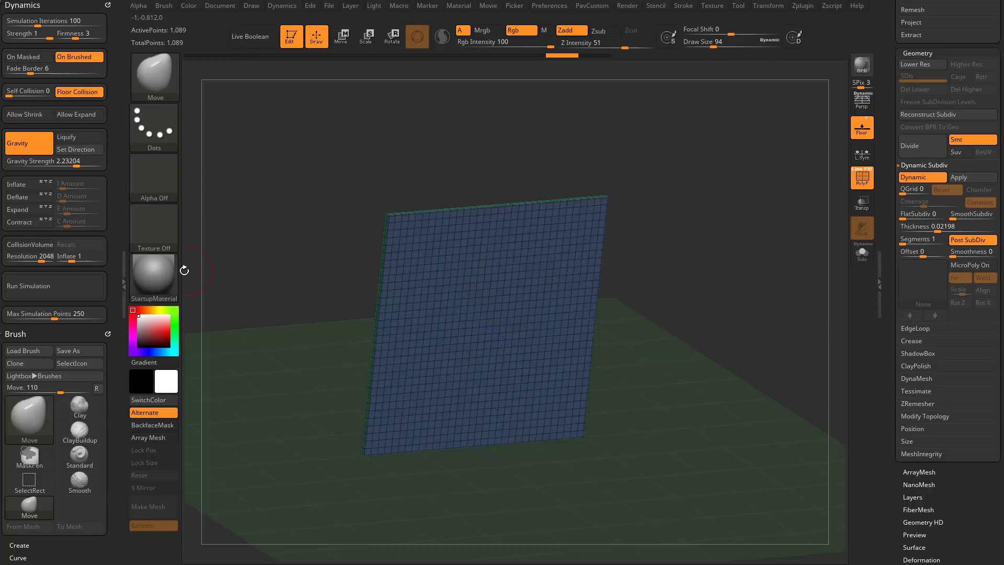
Change the plane's material to SkinShade4
{"action": "left_click", "coordinate": [178, 275]}
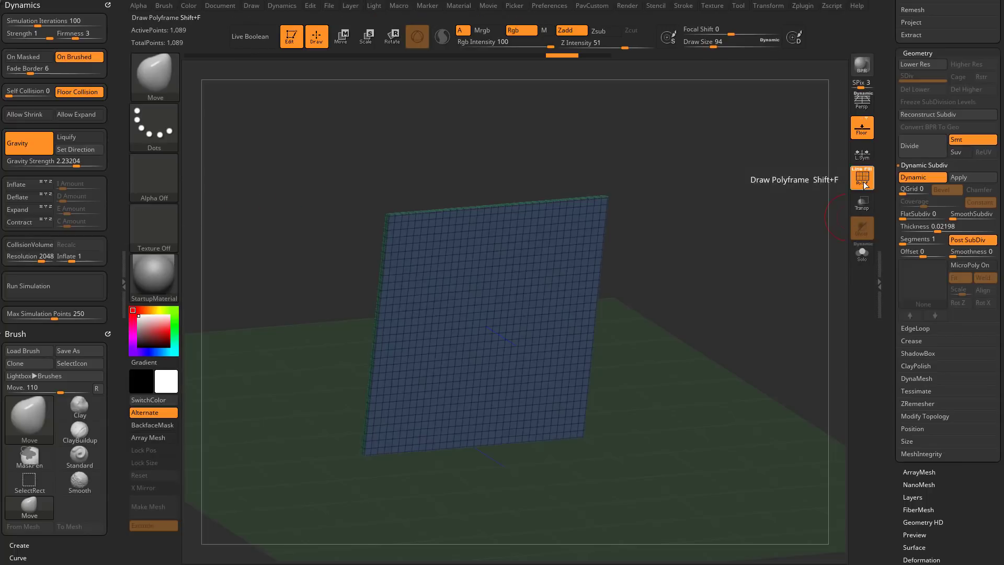
{"action": "left_click", "coordinate": [151, 262]}
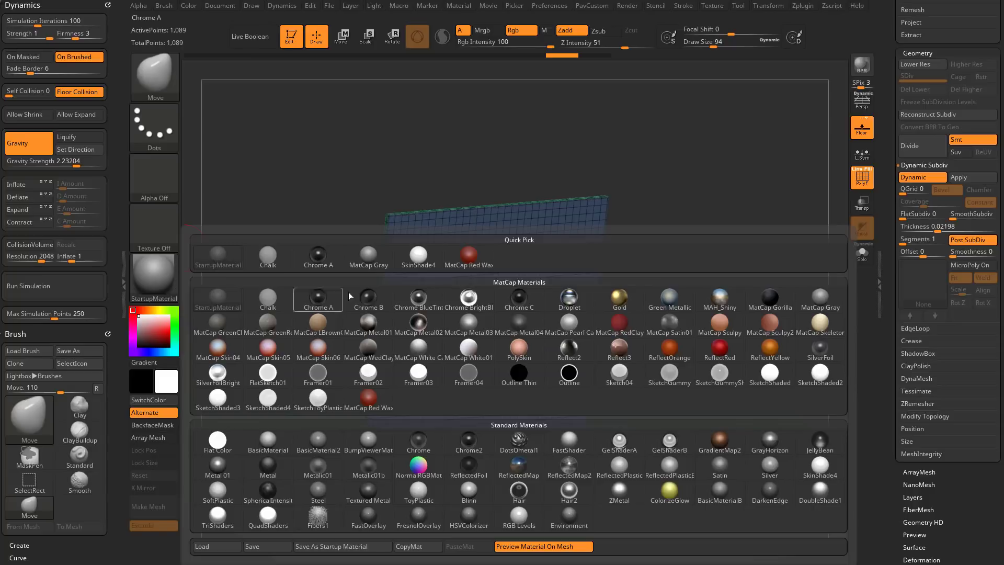
{"action": "left_click", "coordinate": [814, 471]}
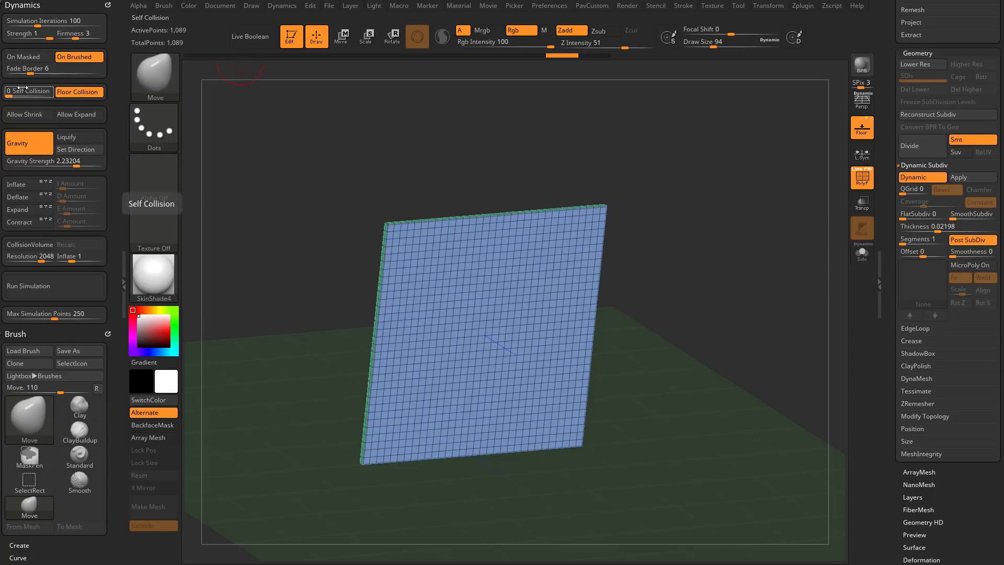
Set Self Collision to 3 and run the simulation on the thickened plane
{"action": "left_click_drag", "start_coordinate": [18, 91], "coordinate": [30, 94]}
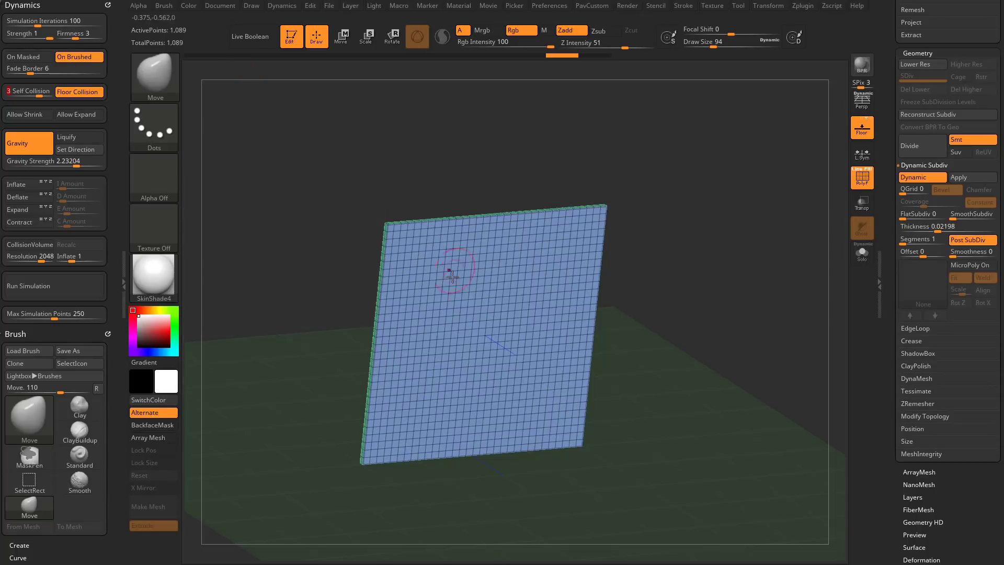
{"action": "left_click", "coordinate": [61, 289]}
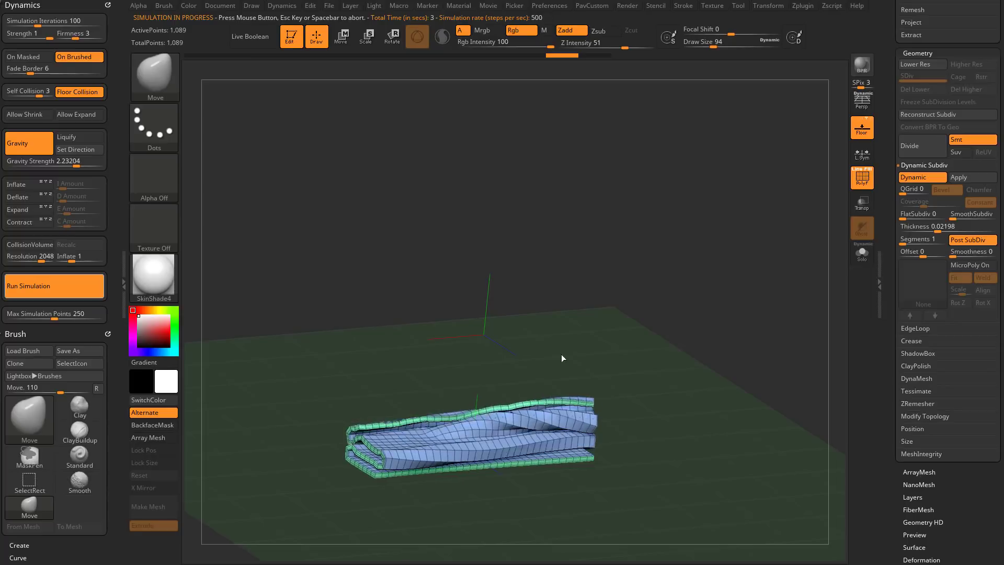
Restore the flat thickened plane, then rerun the gravity simulation and stop it while the plane is only partly collapsed
{"action": "left_click_drag", "start_coordinate": [590, 335], "coordinate": [611, 366]}
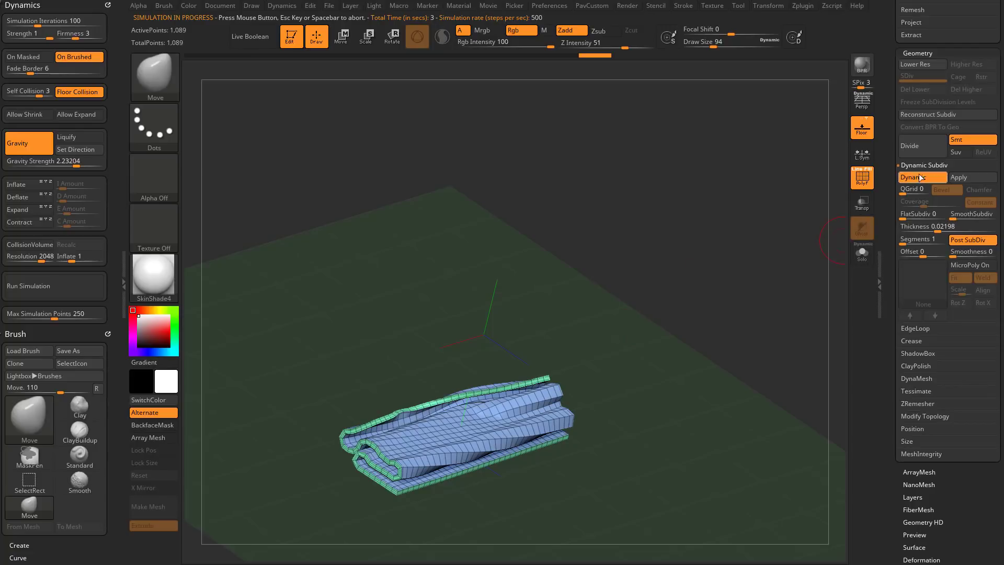
{"action": "key", "text": "ctrl+z"}
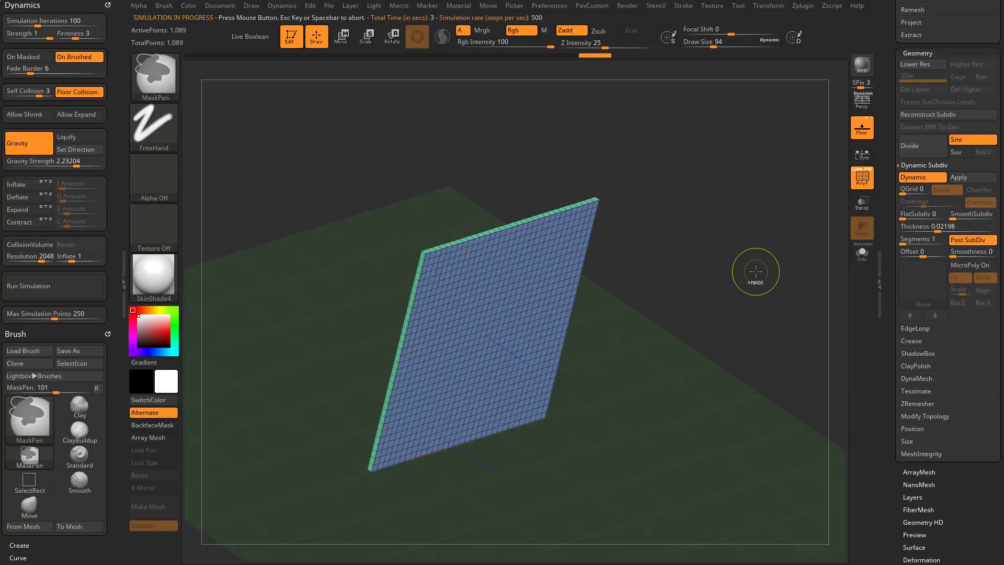
{"action": "left_click_drag", "start_coordinate": [740, 277], "coordinate": [733, 254]}
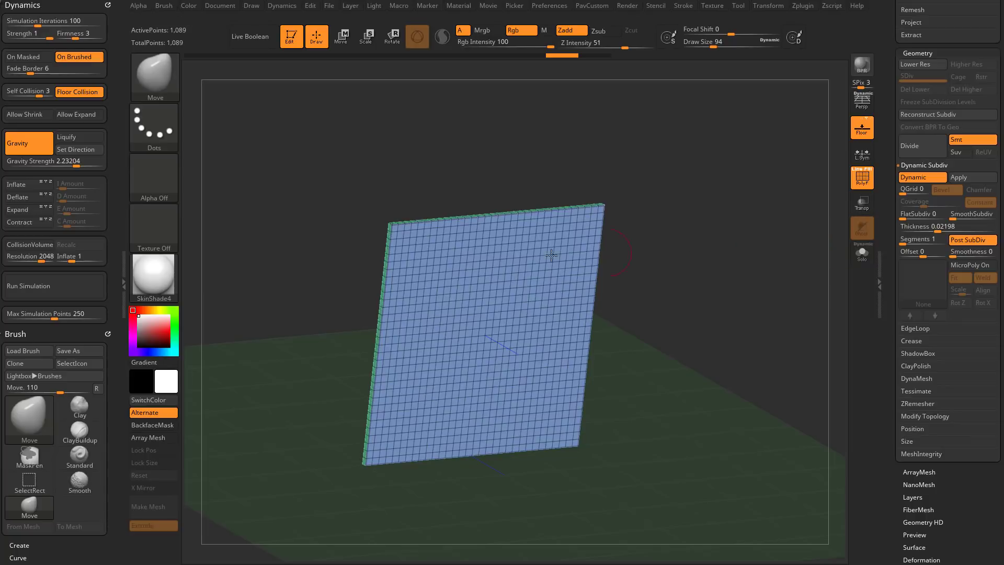
{"action": "left_click", "coordinate": [42, 282]}
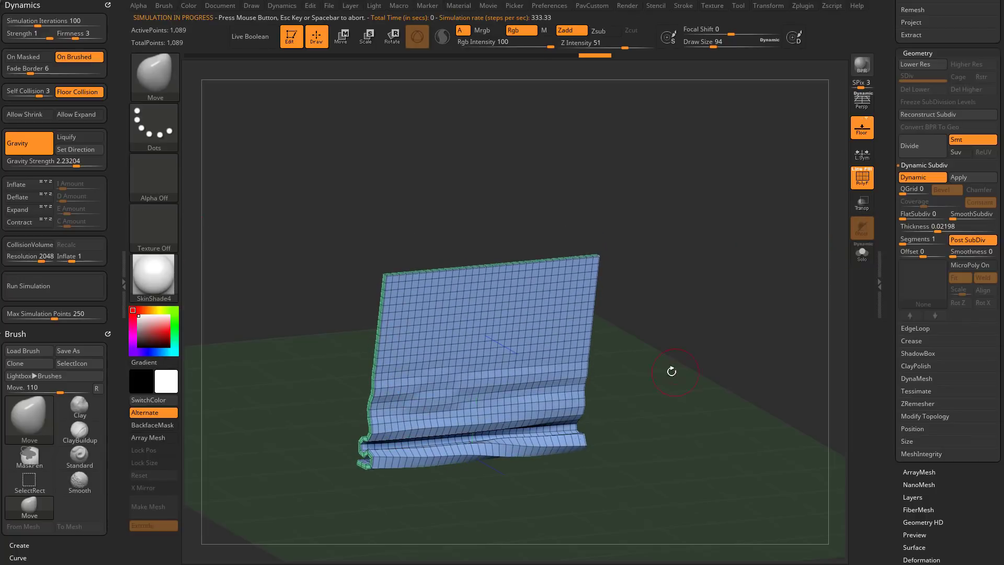
{"action": "left_click_drag", "start_coordinate": [671, 371], "coordinate": [837, 229]}
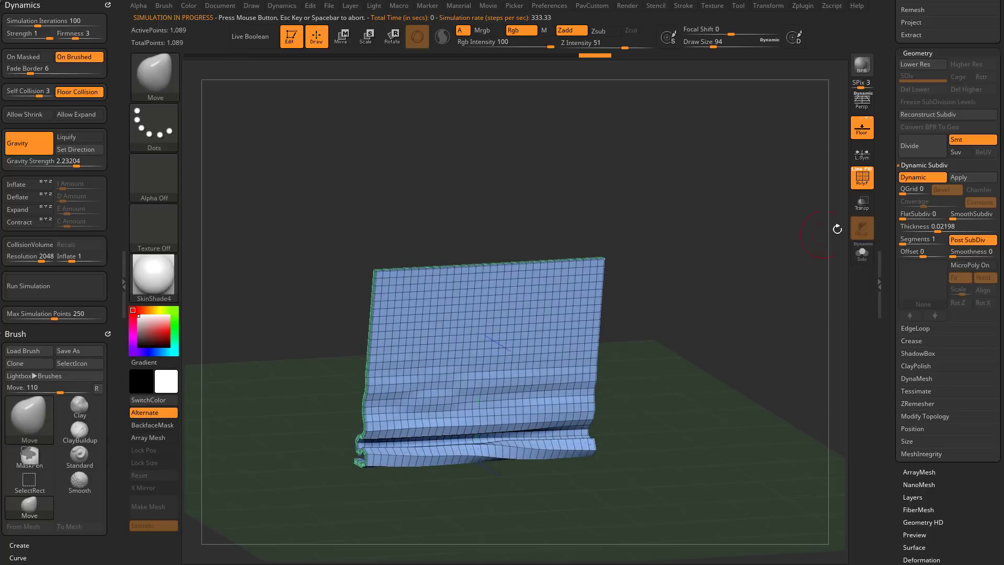
Hide the polyframe lines and set the Dynamic Subdiv SmoothSubdiv level to 2 on the collapsed plane
{"action": "left_click", "coordinate": [868, 184]}
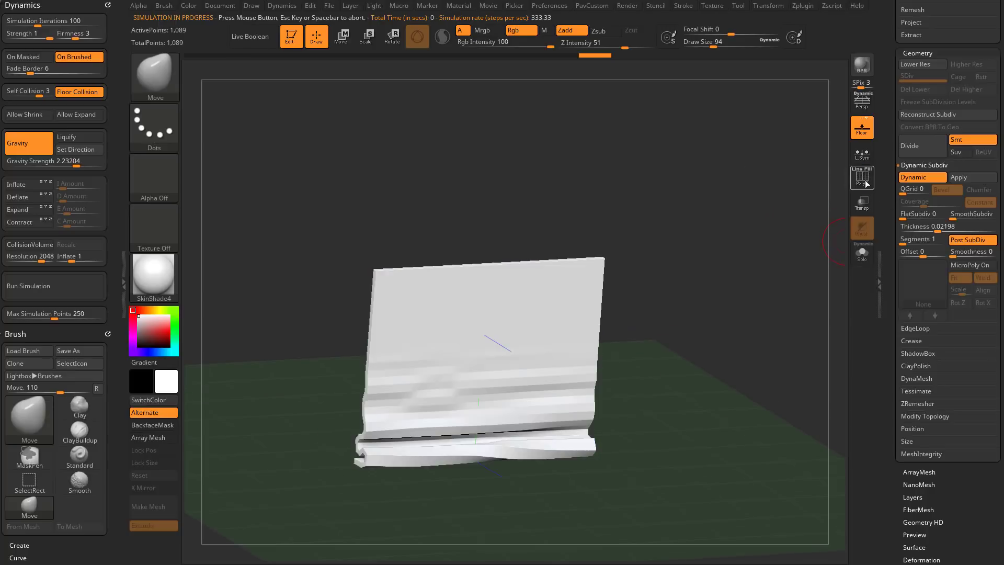
{"action": "left_click_drag", "start_coordinate": [956, 215], "coordinate": [972, 215]}
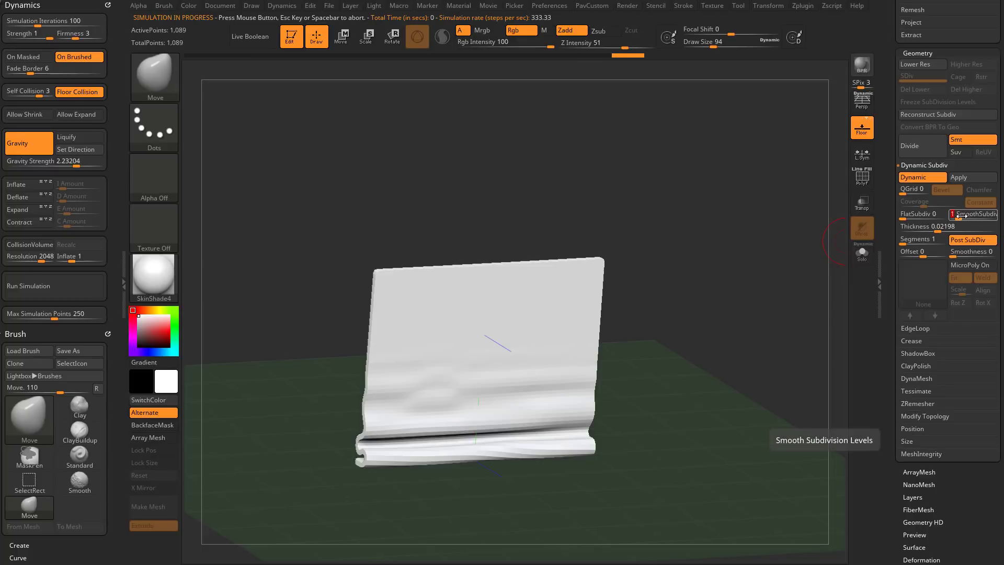
{"action": "left_click", "coordinate": [965, 215]}
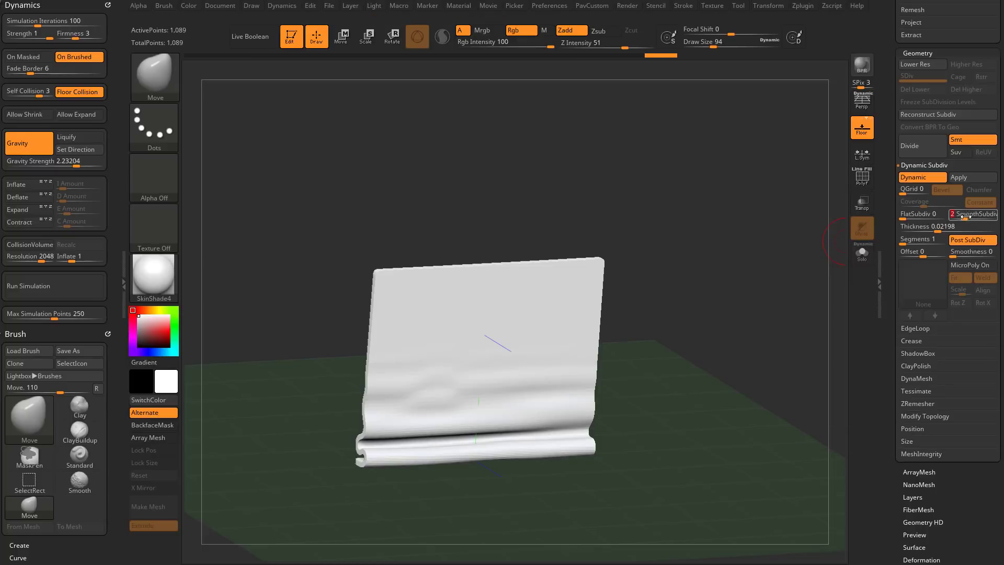
{"action": "left_click_drag", "start_coordinate": [753, 251], "coordinate": [649, 314]}
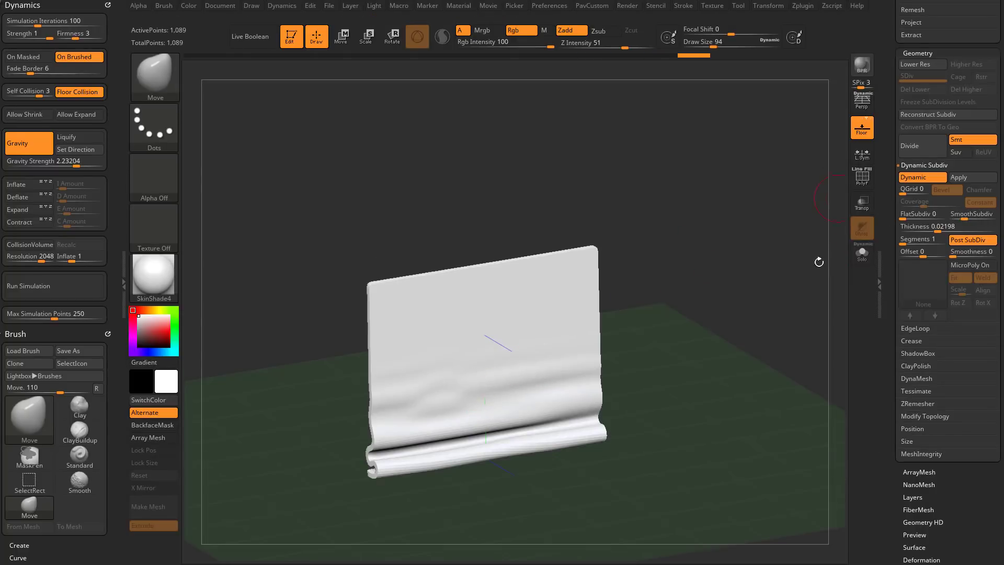
{"action": "left_click_drag", "start_coordinate": [816, 246], "coordinate": [734, 275]}
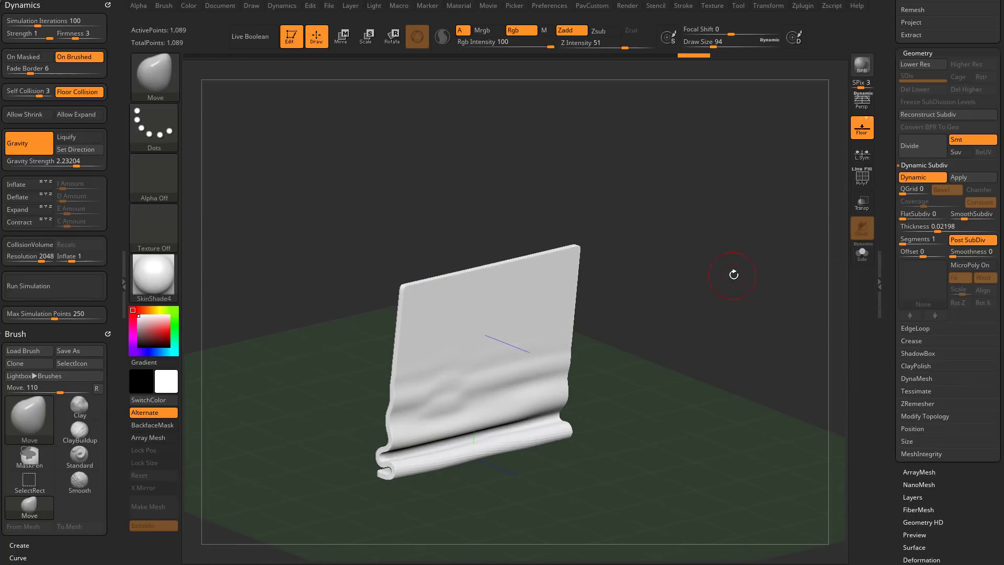
Undo the simulation to bring back the flat plane and set SmoothSubdiv to 2 again
{"action": "left_click_drag", "start_coordinate": [288, 255], "coordinate": [292, 257]}
{"action": "key", "text": "ctrl+z"}
{"action": "key", "text": "ctrl+z"}
{"action": "key", "text": "ctrl+z"}
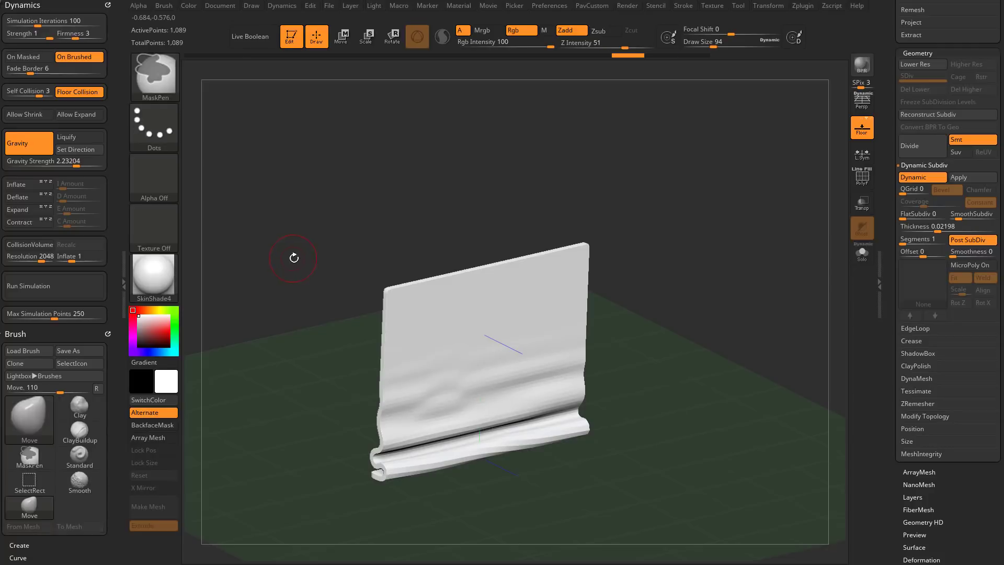
{"action": "left_click", "coordinate": [953, 216]}
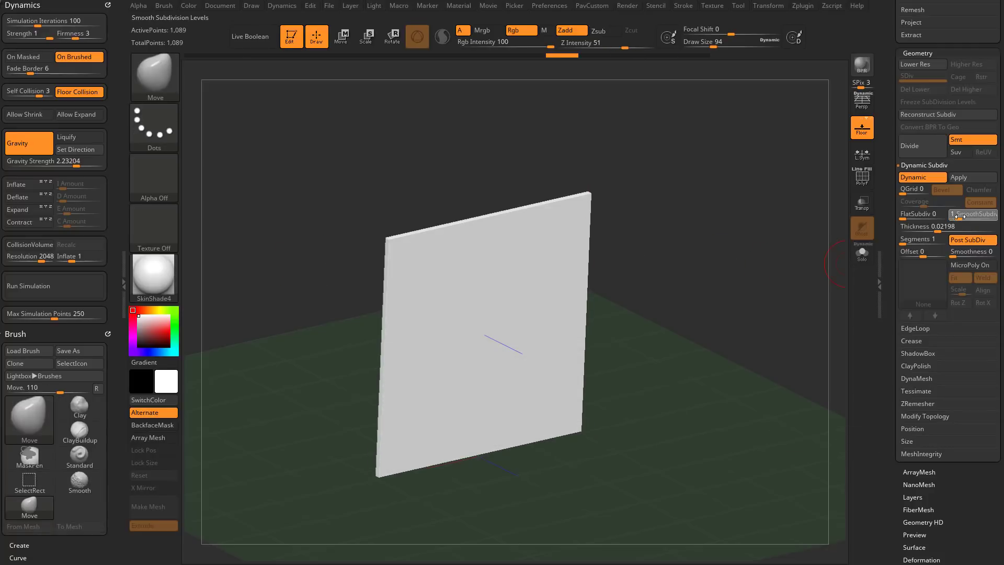
{"action": "type", "text": "2"}
{"action": "key", "text": "Return"}
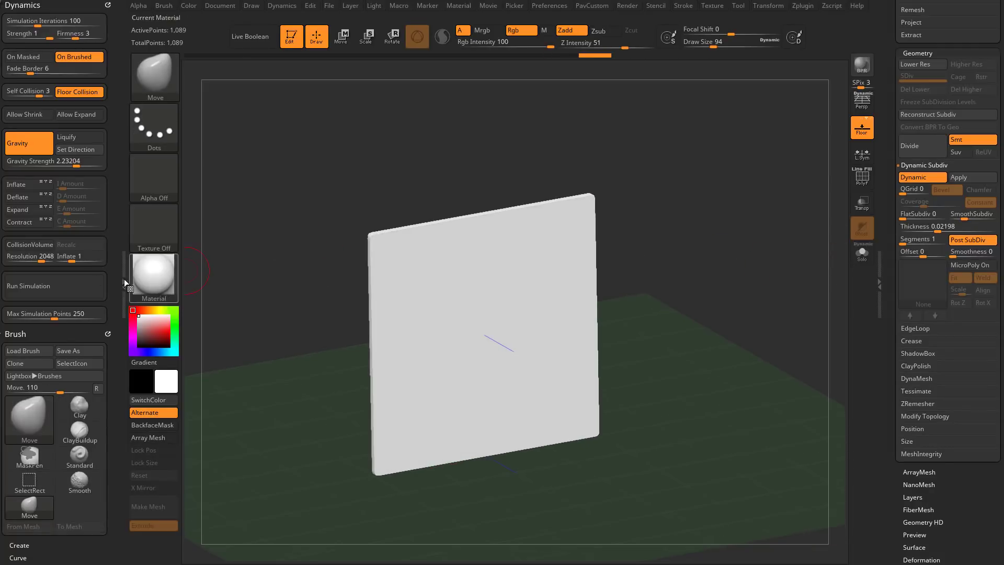
Change the plane's material to MatCap Gray, trying StartupMaterial first
{"action": "left_click", "coordinate": [146, 275]}
{"action": "left_click", "coordinate": [225, 253]}
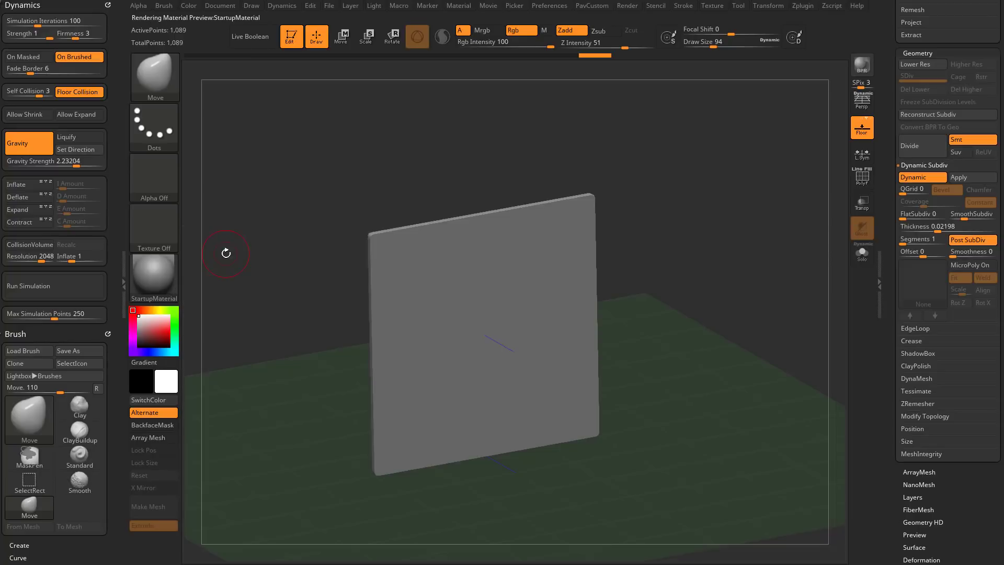
{"action": "left_click", "coordinate": [159, 275]}
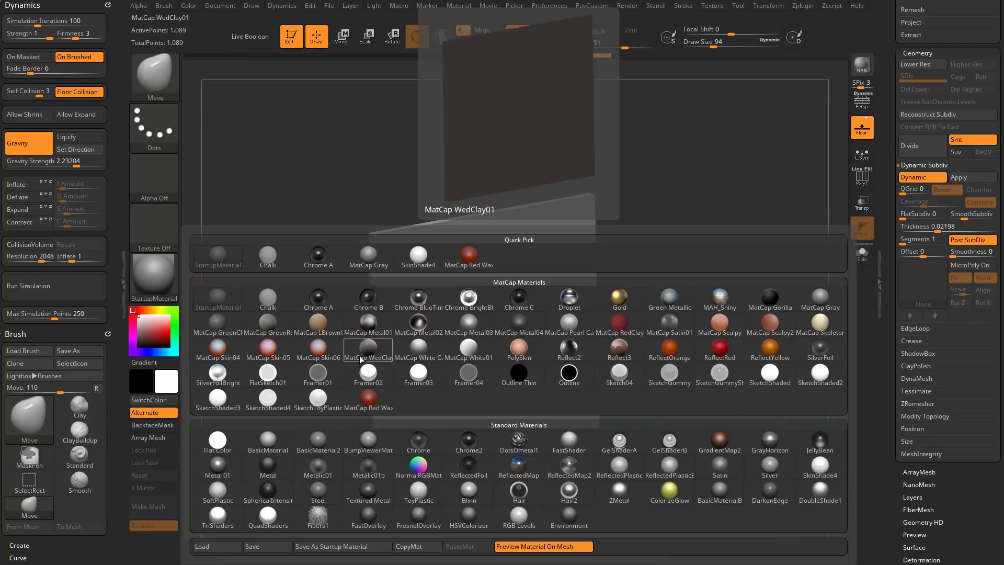
{"action": "left_click", "coordinate": [820, 300]}
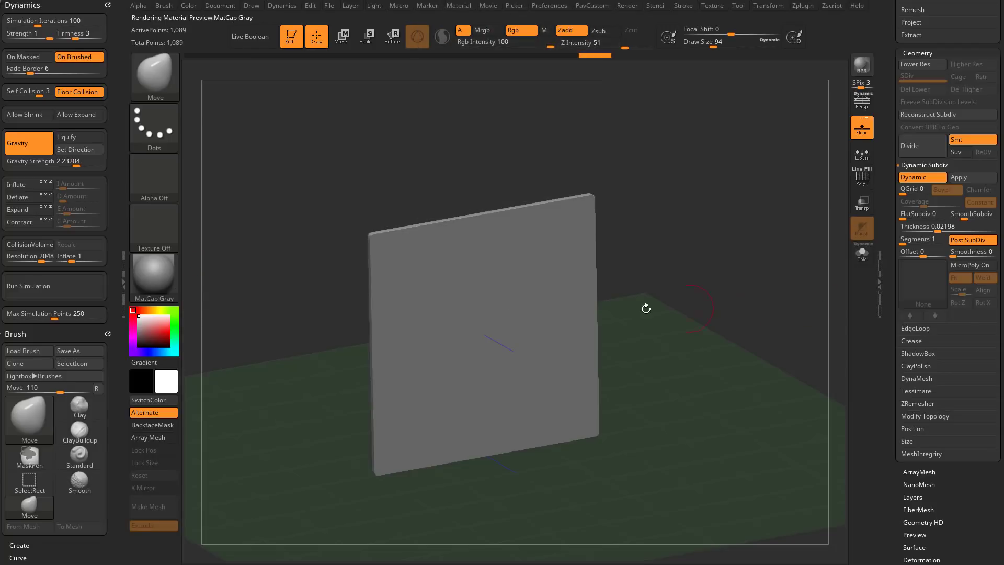
{"action": "left_click", "coordinate": [166, 282]}
Run the gravity simulation on the smoothed plane and compare the folds with Dynamic Subdiv off and back on
{"action": "left_click_drag", "start_coordinate": [621, 198], "coordinate": [653, 219]}
{"action": "left_click", "coordinate": [55, 286]}
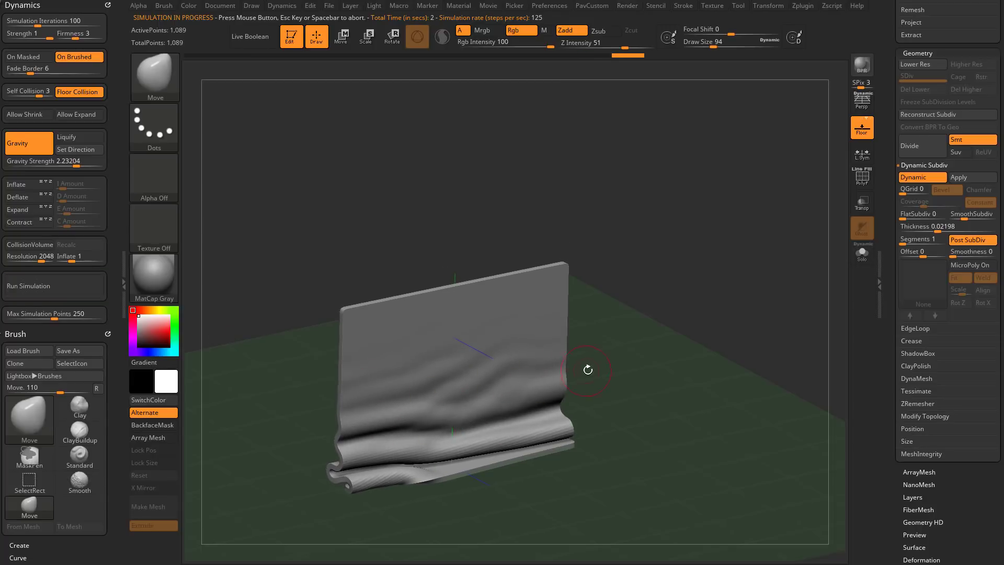
{"action": "left_click", "coordinate": [914, 179]}
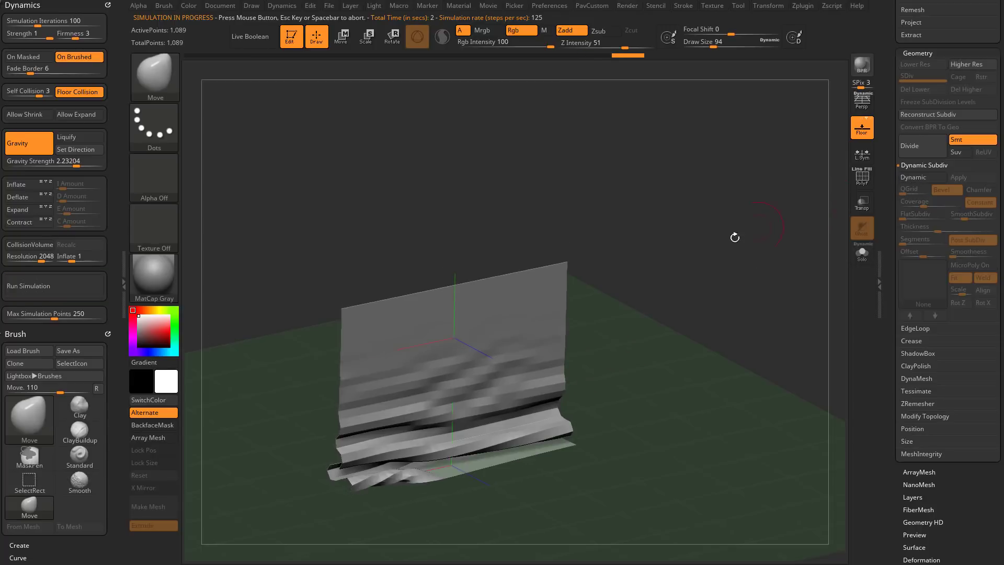
{"action": "key", "text": "d"}
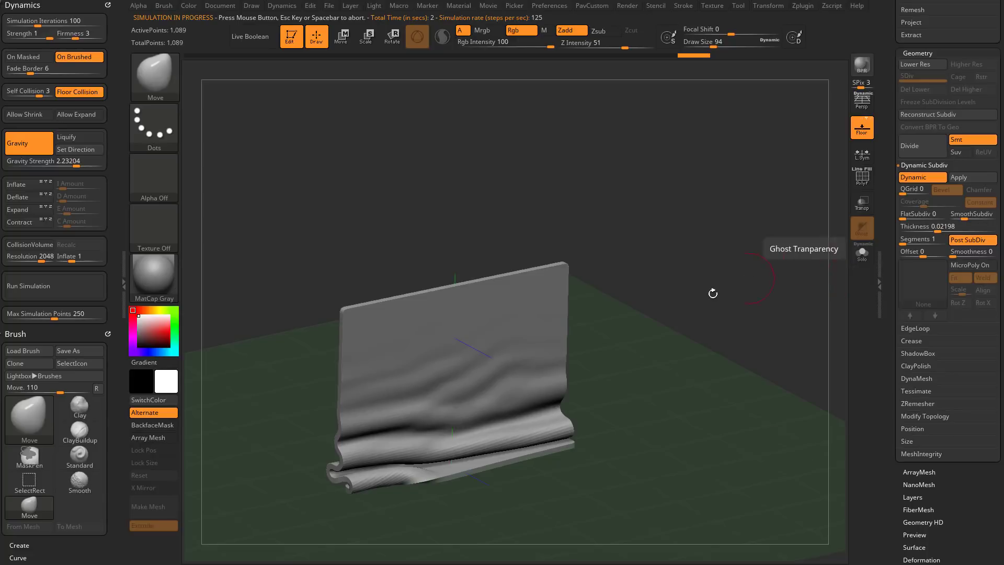
Undo the simulation and rotate the plane 90 degrees so it lies horizontally above the floor
{"action": "mouse_move", "coordinate": [700, 306]}
{"action": "left_mouse_down"}
{"action": "mouse_move", "coordinate": [673, 305]}
{"action": "mouse_move", "coordinate": [711, 304]}
{"action": "left_mouse_up"}
{"action": "key", "text": "ctrl+z"}
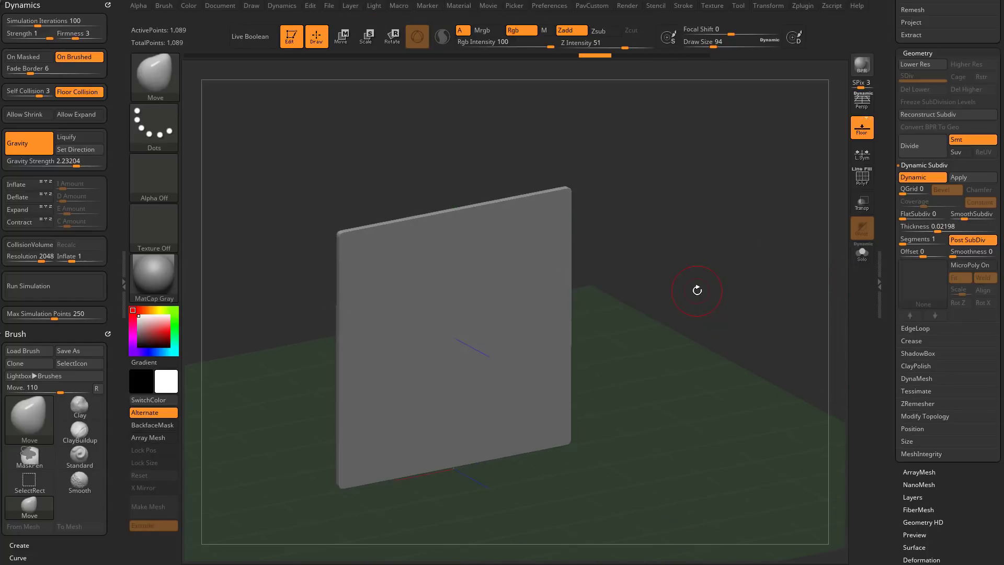
{"action": "key", "text": "w"}
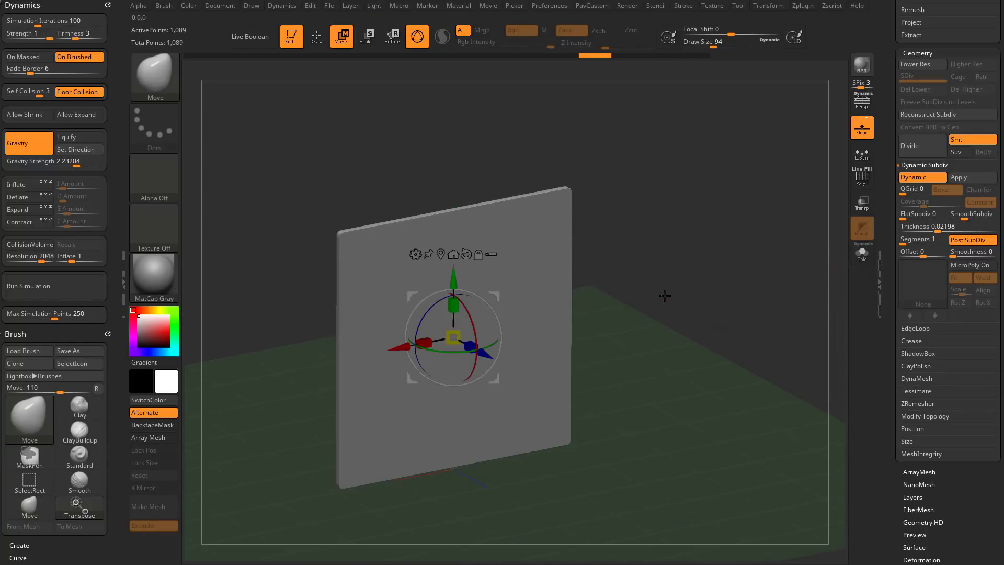
{"action": "left_click_drag", "start_coordinate": [622, 282], "coordinate": [661, 275], "text": "shift"}
{"action": "left_click_drag", "start_coordinate": [495, 306], "coordinate": [422, 287]}
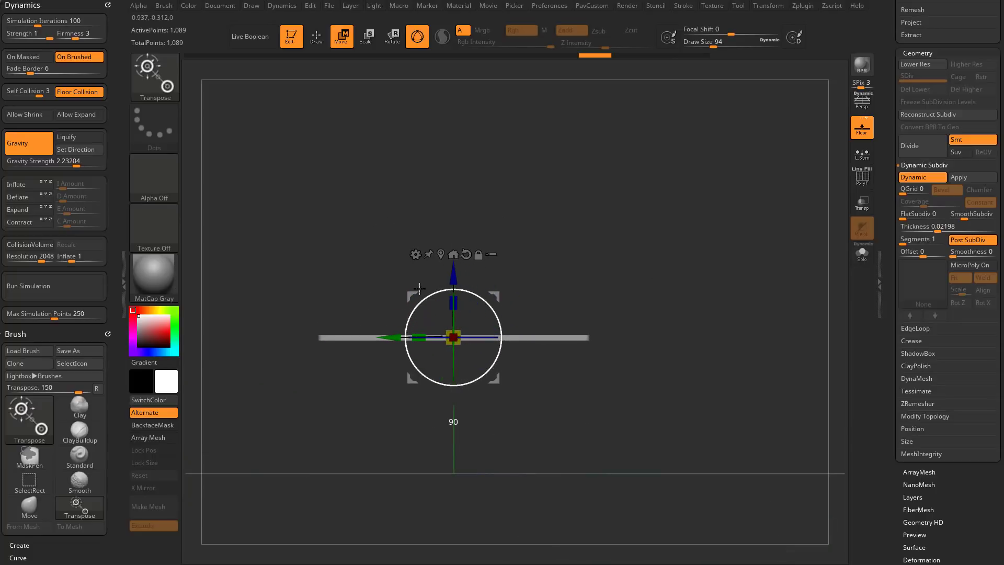
{"action": "mouse_move", "coordinate": [698, 291]}
{"action": "left_mouse_down"}
{"action": "mouse_move", "coordinate": [679, 257]}
{"action": "mouse_move", "coordinate": [701, 318]}
{"action": "mouse_move", "coordinate": [690, 279]}
{"action": "mouse_move", "coordinate": [692, 306]}
{"action": "left_mouse_up"}
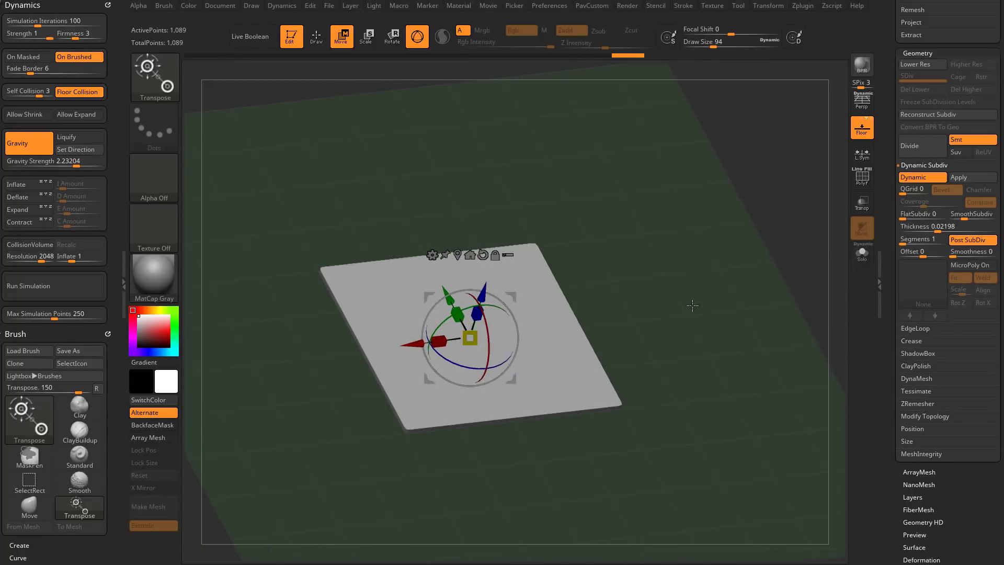
Turn off Floor Collision for the simulation and hide the floor grid
{"action": "left_click", "coordinate": [85, 96]}
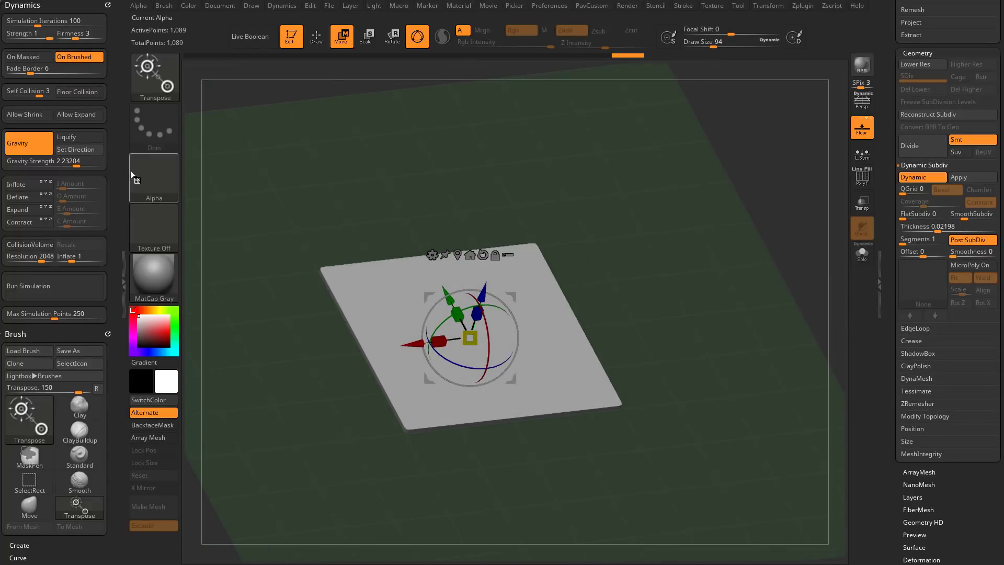
{"action": "left_click_drag", "start_coordinate": [628, 271], "coordinate": [627, 275], "text": "alt"}
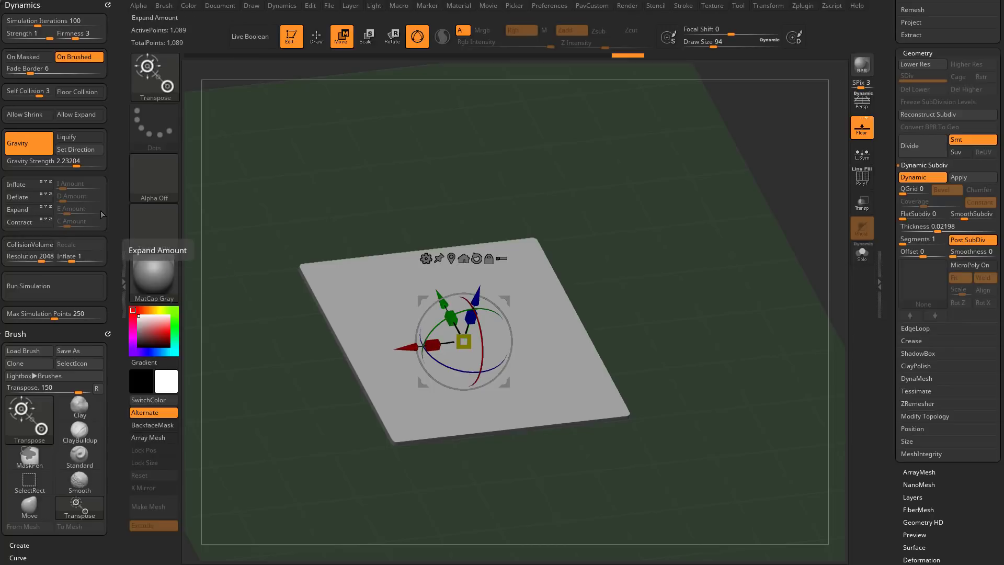
{"action": "left_click_drag", "start_coordinate": [376, 235], "coordinate": [390, 229]}
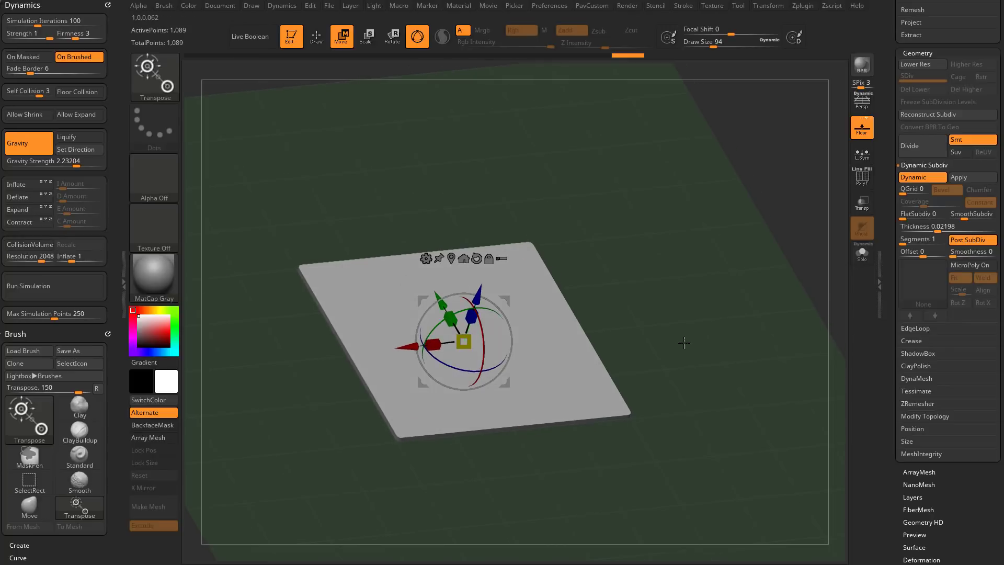
{"action": "left_click", "coordinate": [866, 138]}
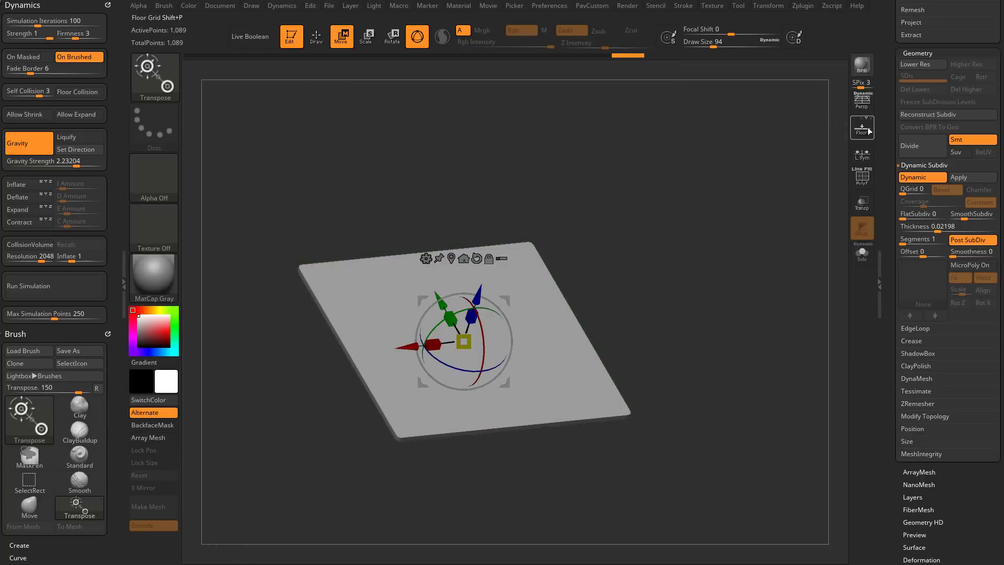
{"action": "left_click_drag", "start_coordinate": [642, 280], "coordinate": [663, 286]}
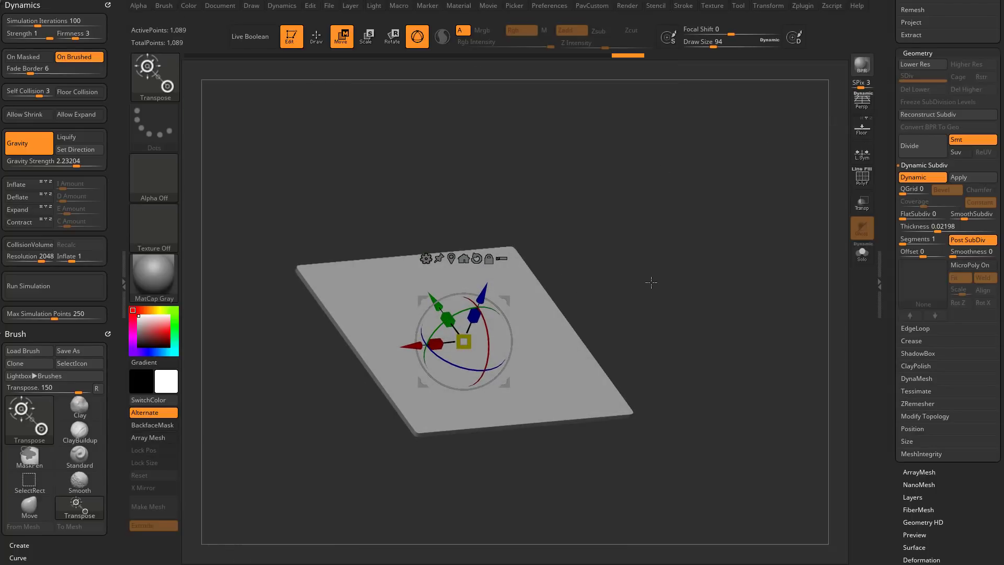
Demonstrate switching between Draw, Move and Rotate modes, finishing in Draw mode
{"action": "key", "text": "q"}
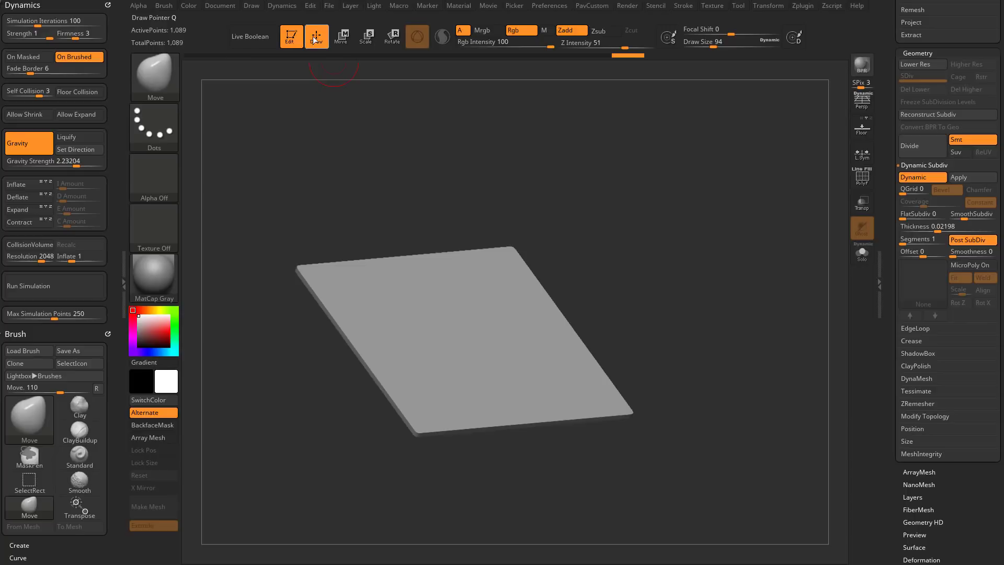
{"action": "left_click", "coordinate": [341, 36]}
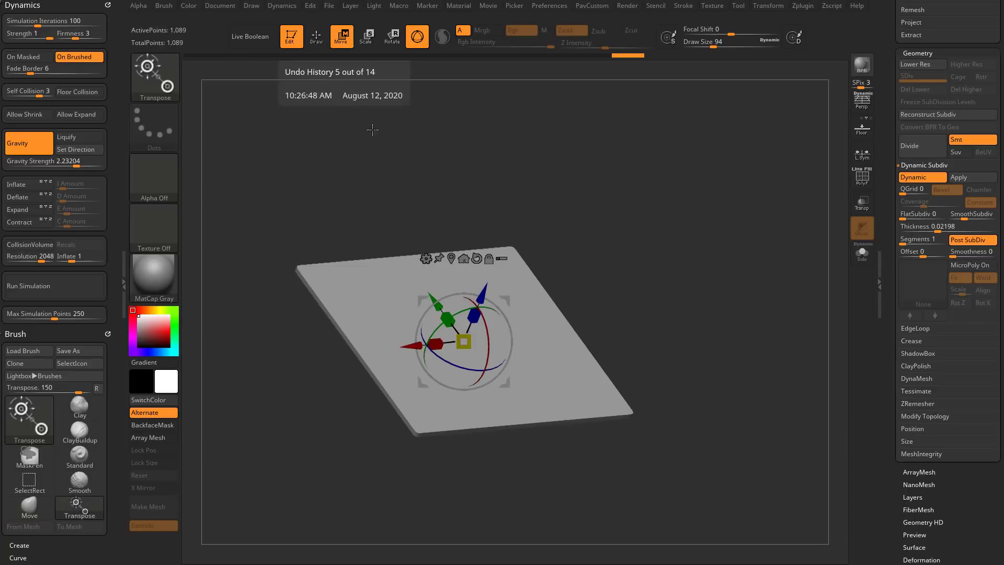
{"action": "left_click", "coordinate": [392, 39]}
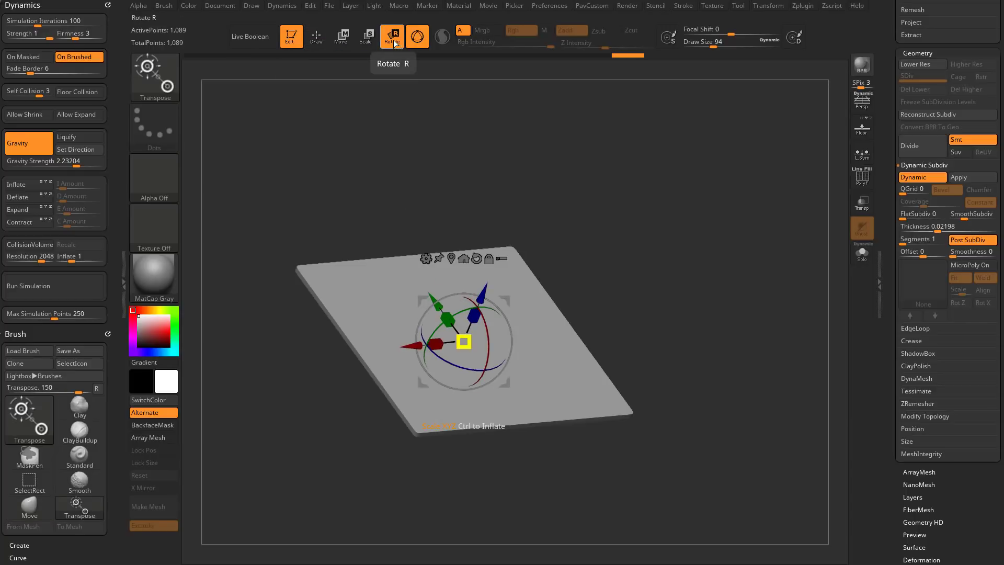
{"action": "left_click", "coordinate": [341, 37]}
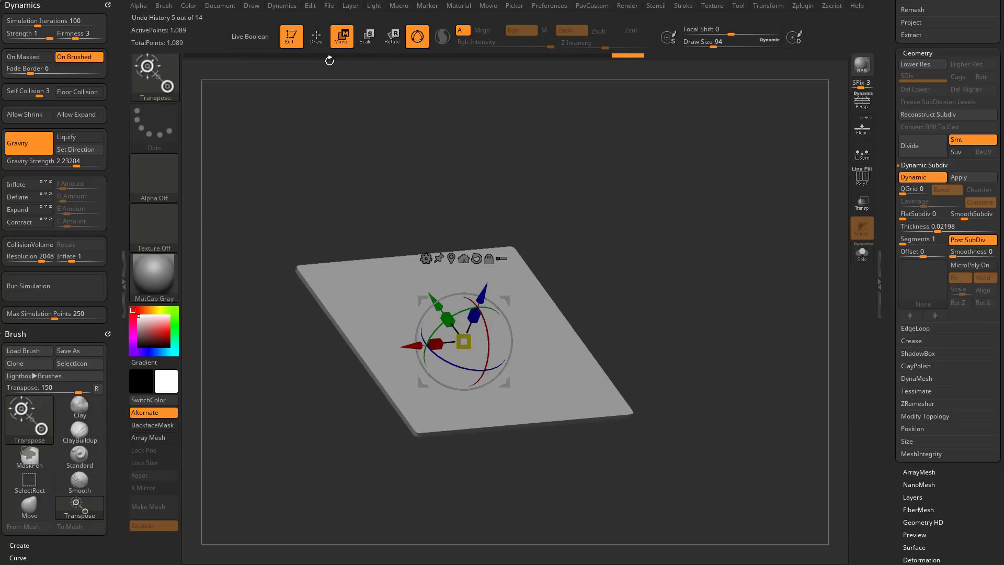
{"action": "left_click", "coordinate": [317, 39]}
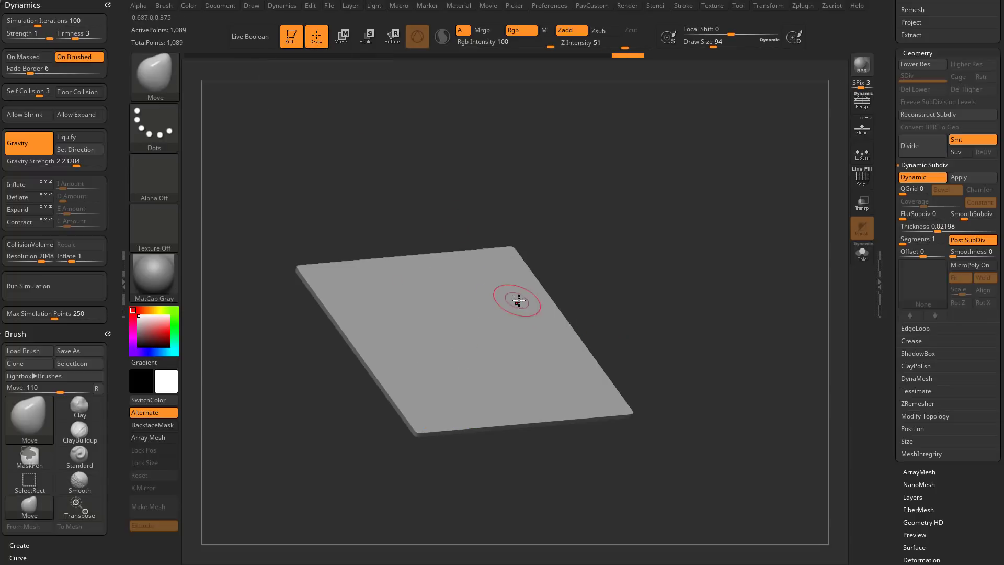
Try a Move brush stroke on the plane, undo it and select the Standard brush
{"action": "left_click_drag", "start_coordinate": [463, 303], "coordinate": [480, 360]}
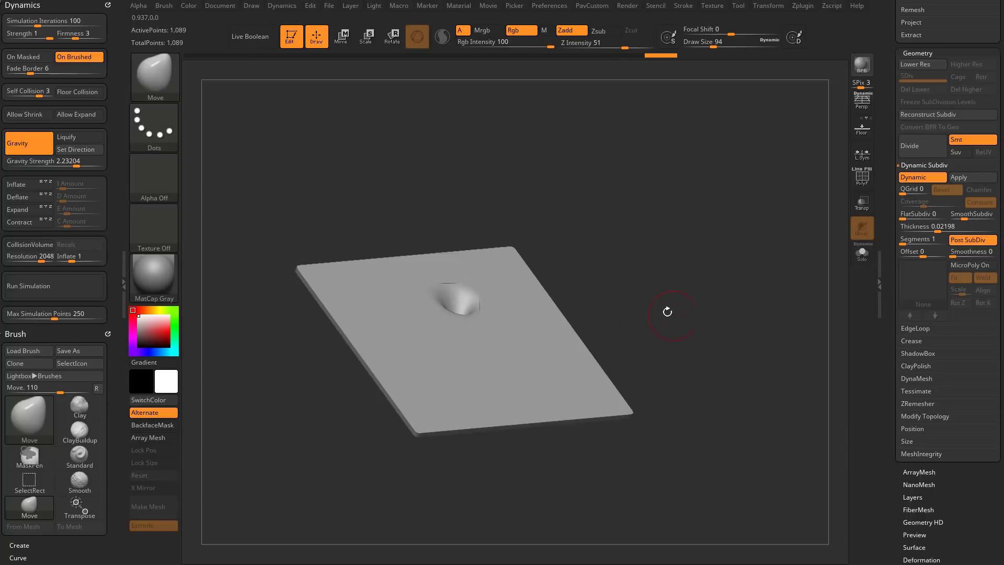
{"action": "key", "text": "ctrl+z"}
{"action": "key", "text": "b"}
{"action": "key", "text": "s"}
{"action": "key", "text": "t"}
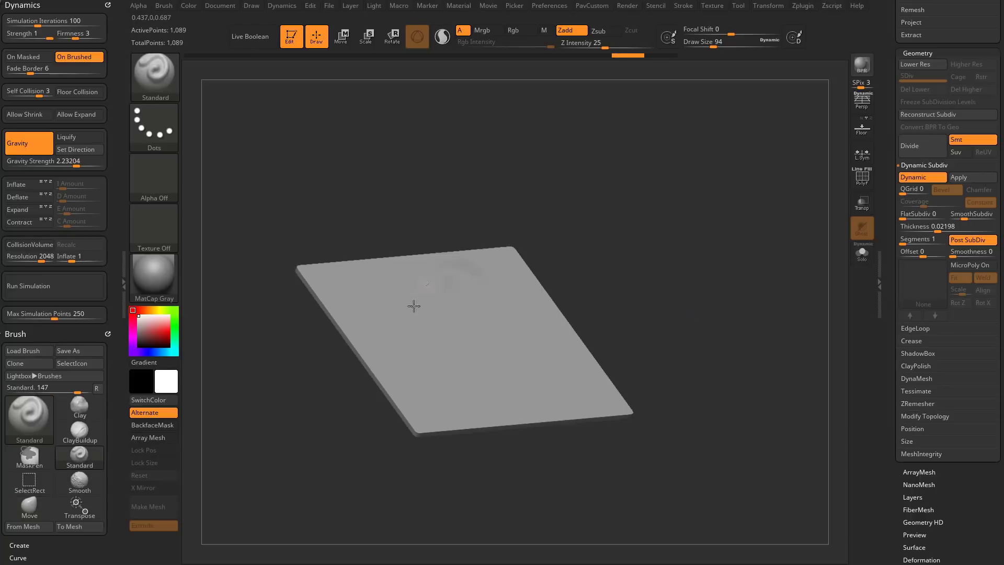
Undo the last Standard brush stroke on the horizontal plane
{"action": "key", "text": "ctrl+z"}
{"action": "left_click", "coordinate": [164, 81]}
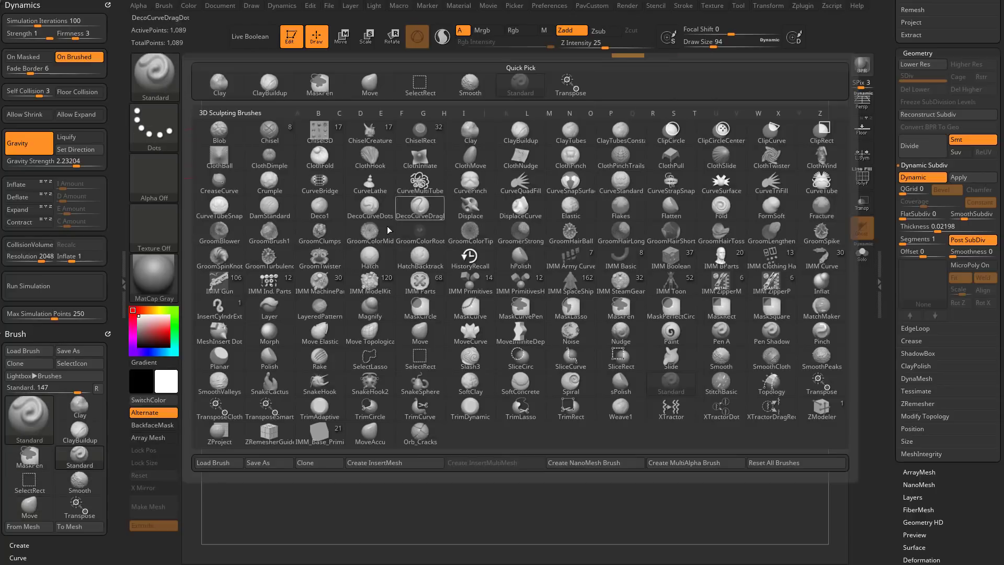
{"action": "left_click_drag", "start_coordinate": [689, 307], "coordinate": [711, 284]}
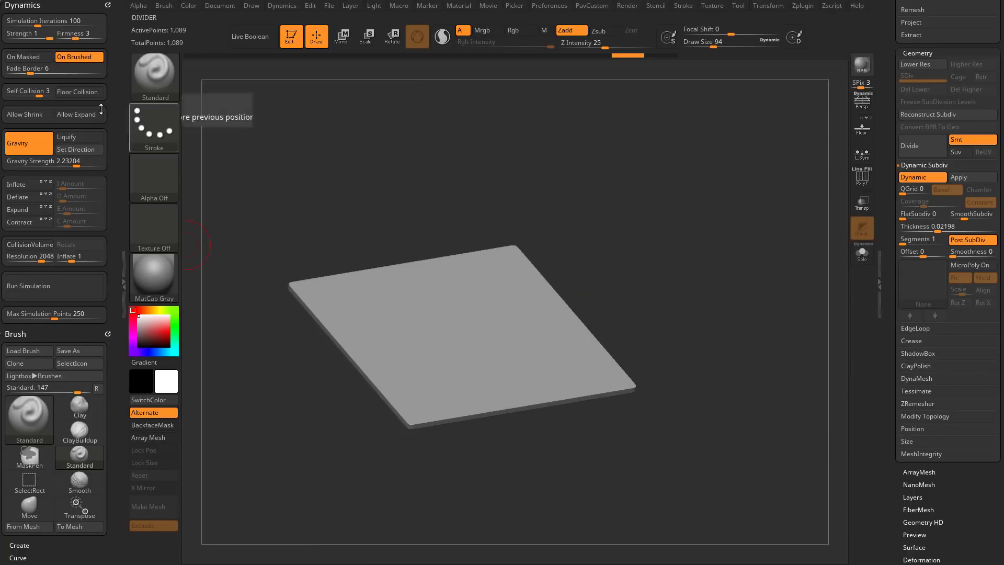
Run the gravity simulation on the flat horizontal plane and turn on Liquify for gravity
{"action": "left_click_drag", "start_coordinate": [592, 210], "coordinate": [534, 235]}
{"action": "left_click", "coordinate": [54, 285]}
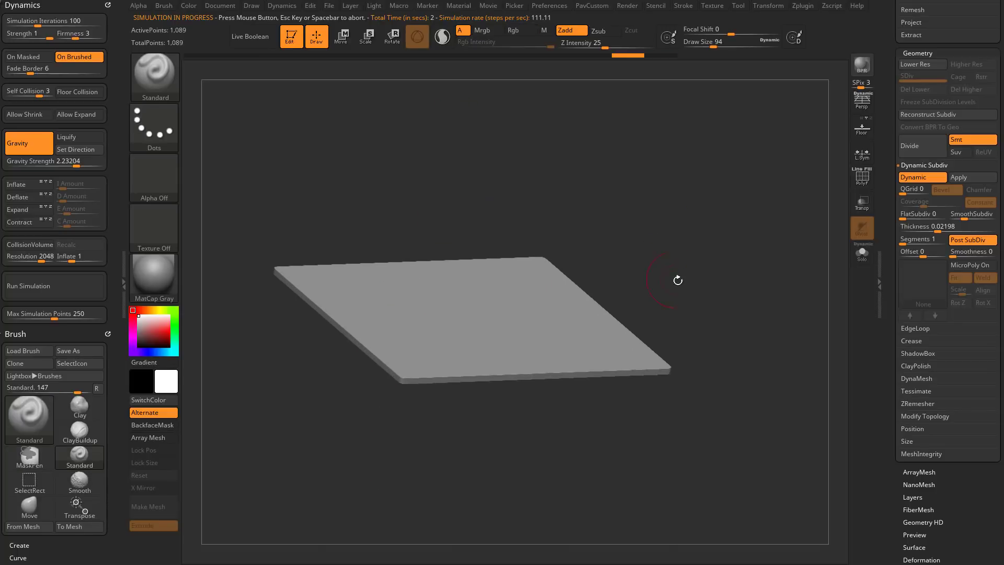
{"action": "left_click", "coordinate": [88, 140]}
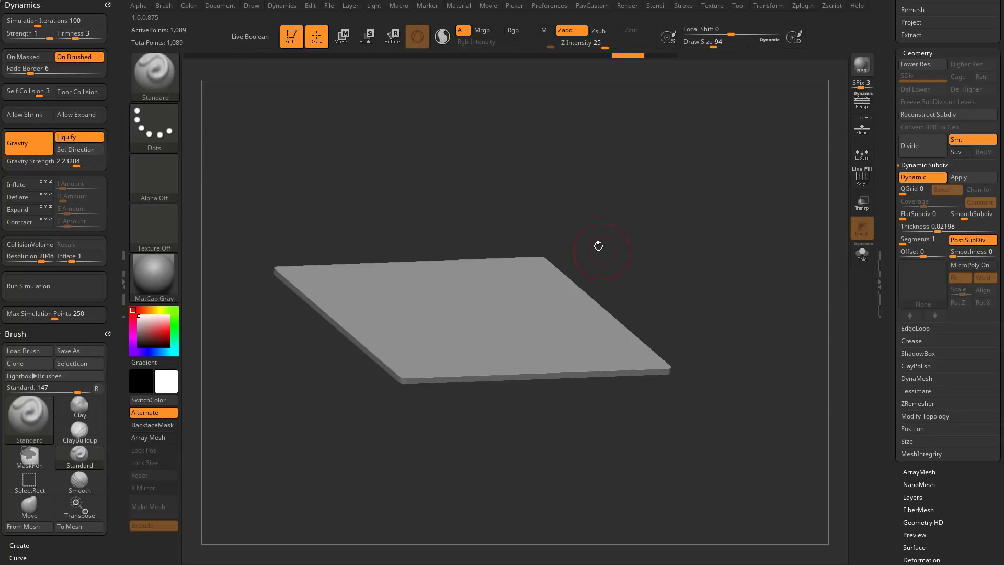
Select the Move brush for sculpting the horizontal plane
{"action": "key", "text": "b"}
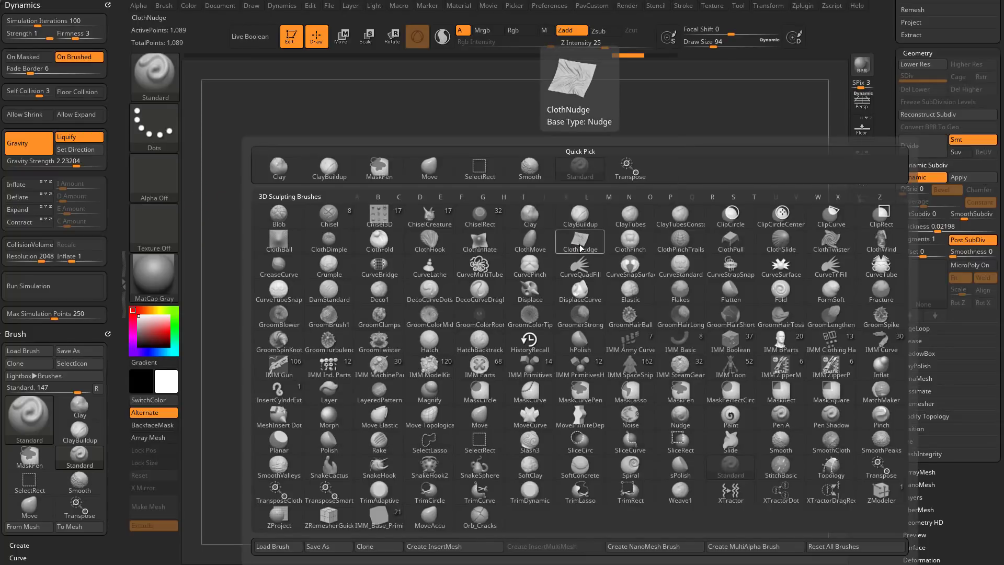
{"action": "key", "text": "m"}
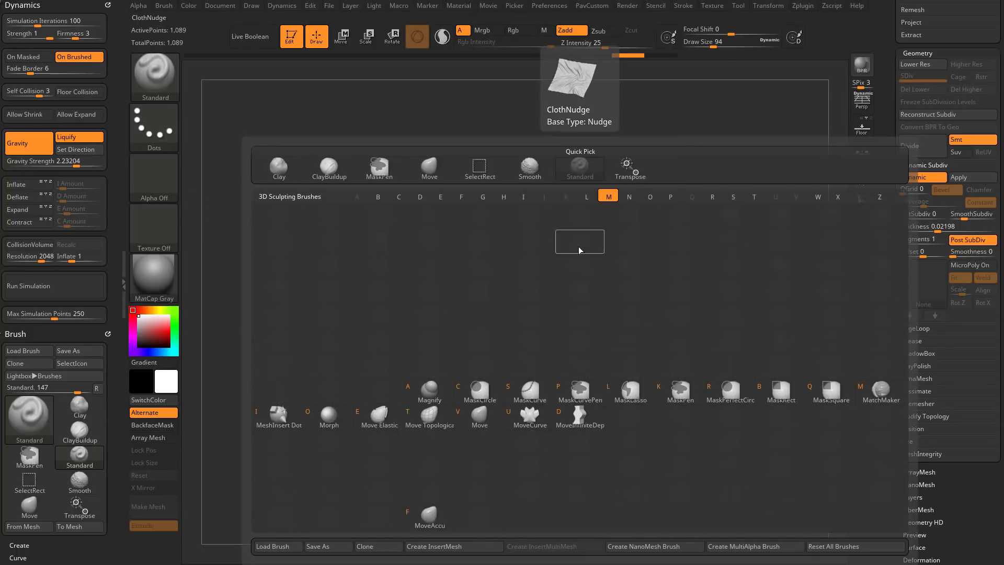
{"action": "left_click", "coordinate": [477, 416]}
{"action": "left_click_drag", "start_coordinate": [666, 197], "coordinate": [654, 235], "text": "alt"}
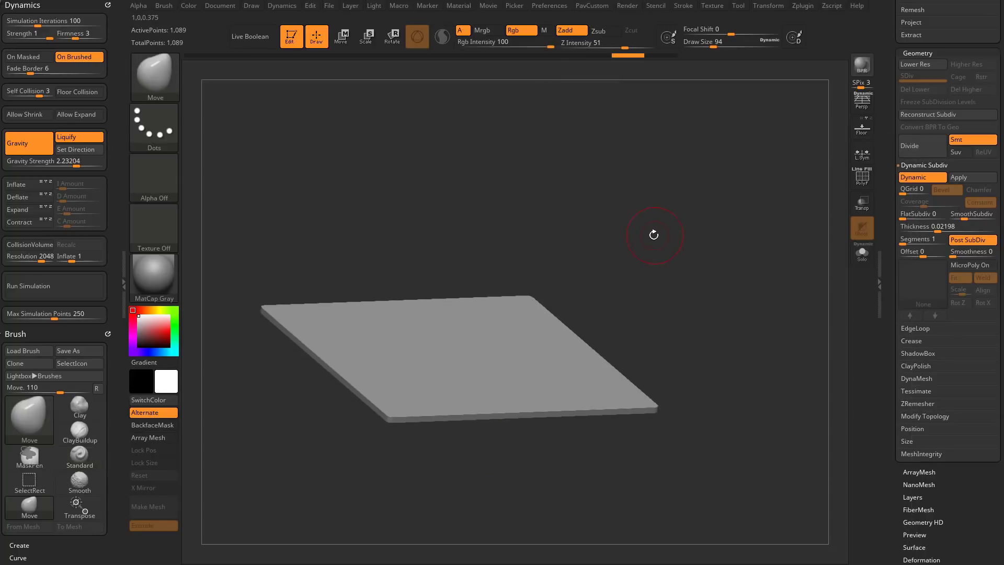
Reselect the Move brush and raise bumps near three corners of the plane
{"action": "key", "text": "b"}
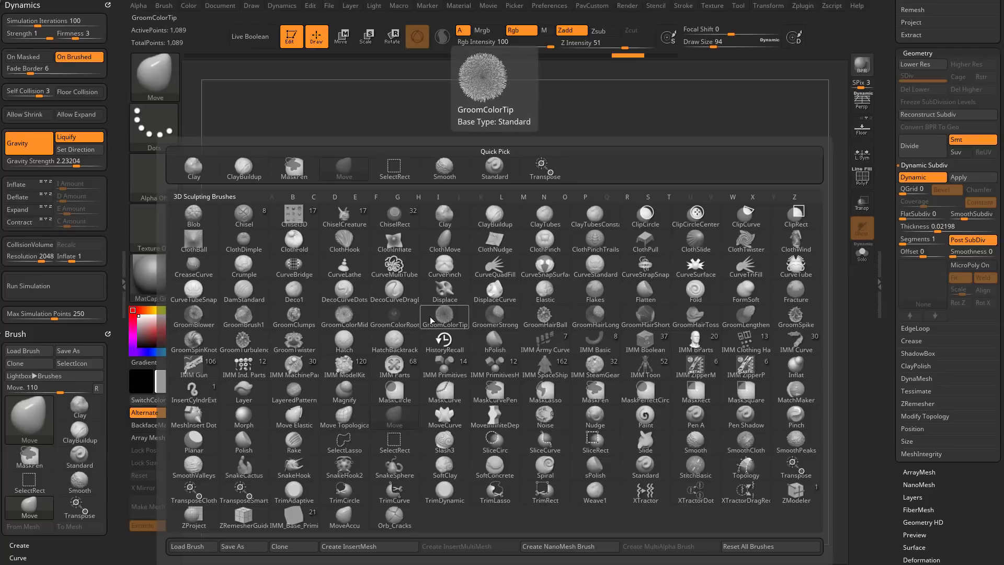
{"action": "key", "text": "m"}
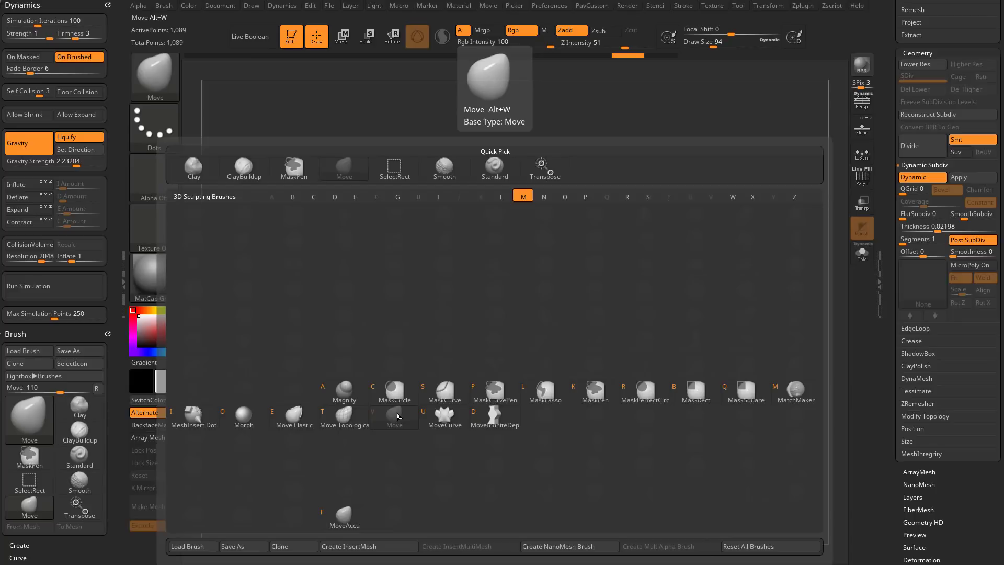
{"action": "key", "text": "v"}
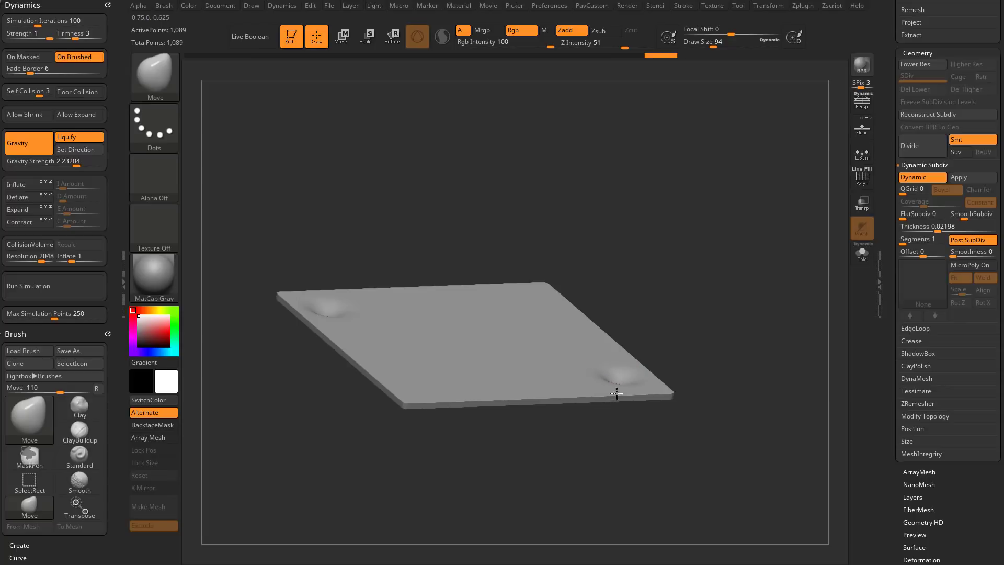
{"action": "left_click_drag", "start_coordinate": [696, 320], "coordinate": [585, 299]}
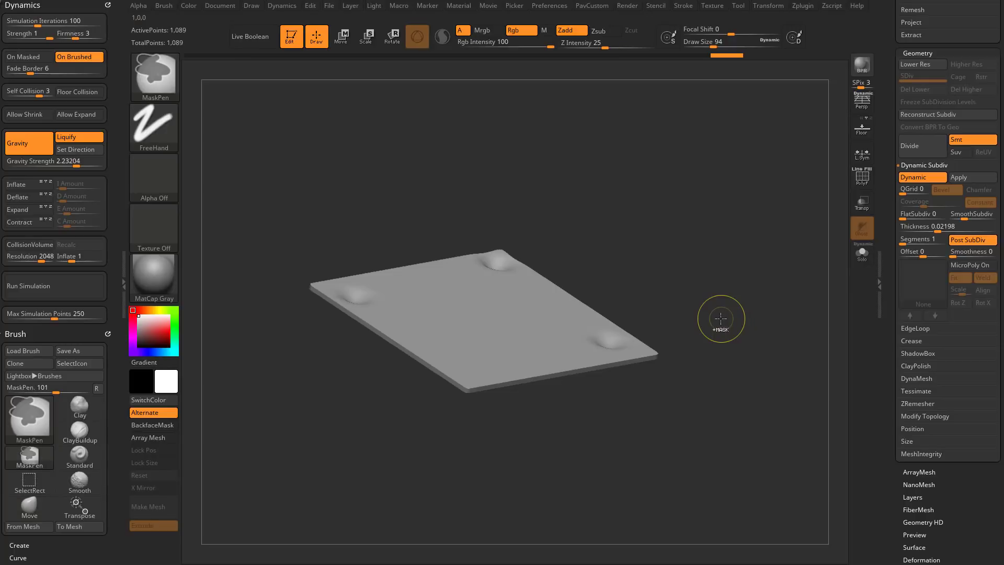
Undo the three corner bumps and run the simulation with Liquify gravity on the flat plane
{"action": "key", "text": "ctrl+z"}
{"action": "key", "text": "ctrl+z"}
{"action": "key", "text": "ctrl+z"}
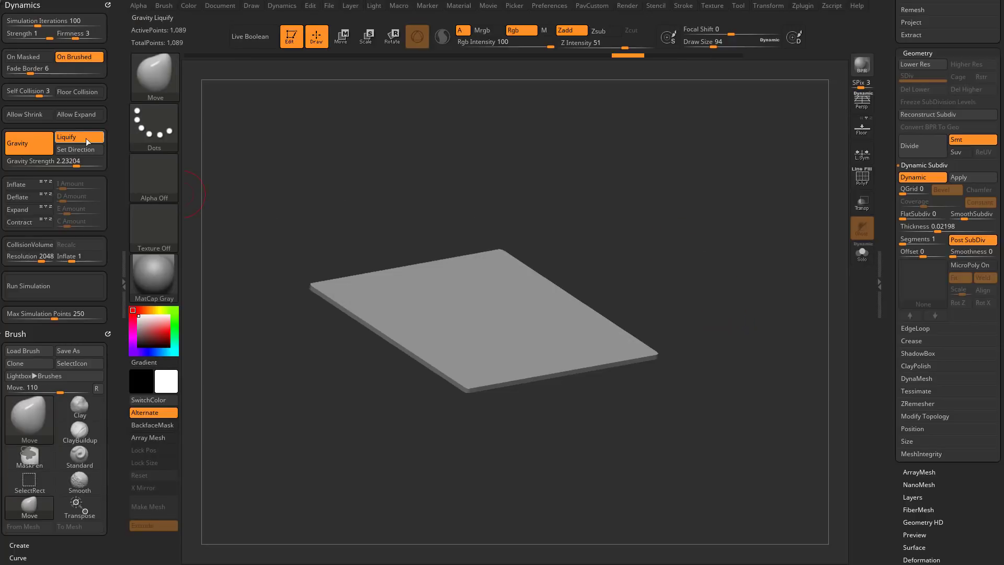
{"action": "left_click", "coordinate": [64, 289]}
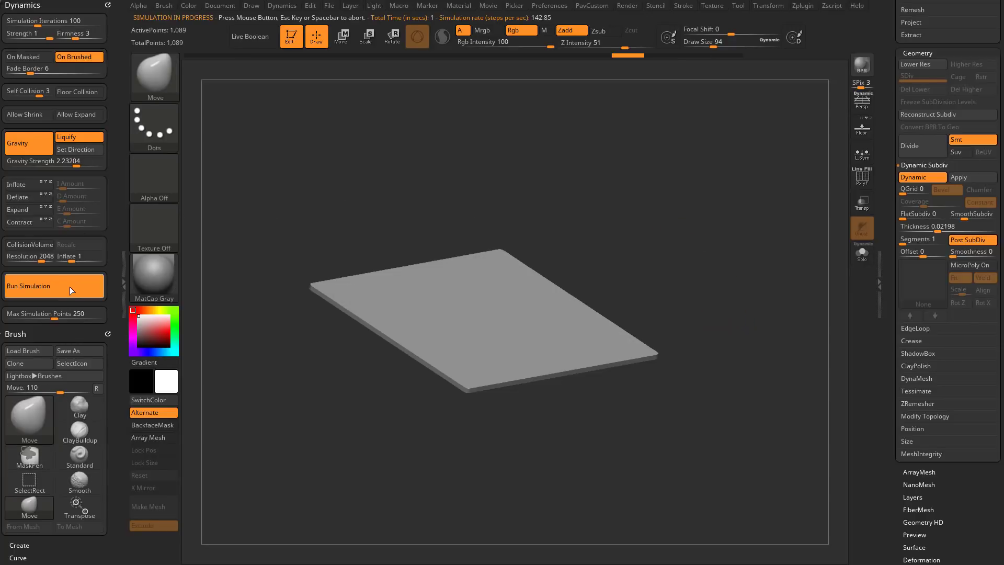
{"action": "left_click", "coordinate": [68, 286]}
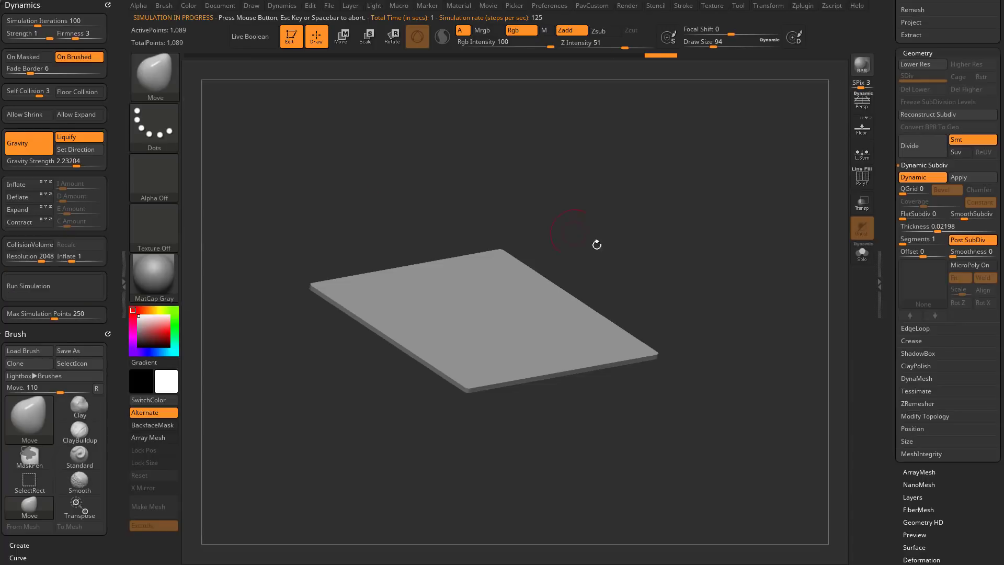
Sculpt small Move brush bumps near three corners of the horizontal plane again
{"action": "left_click_drag", "start_coordinate": [596, 247], "coordinate": [583, 243], "text": "alt"}
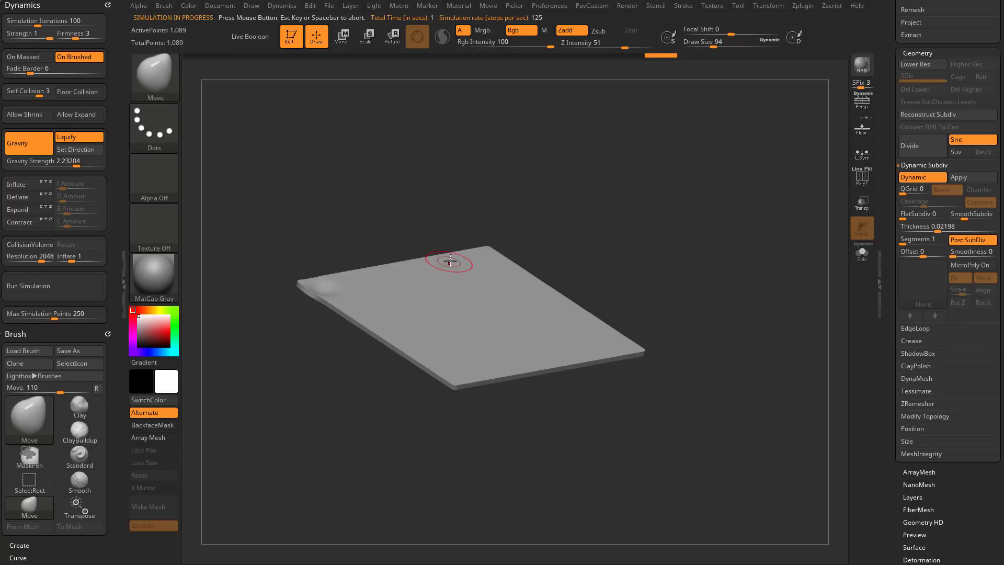
{"action": "left_click_drag", "start_coordinate": [450, 261], "coordinate": [477, 268]}
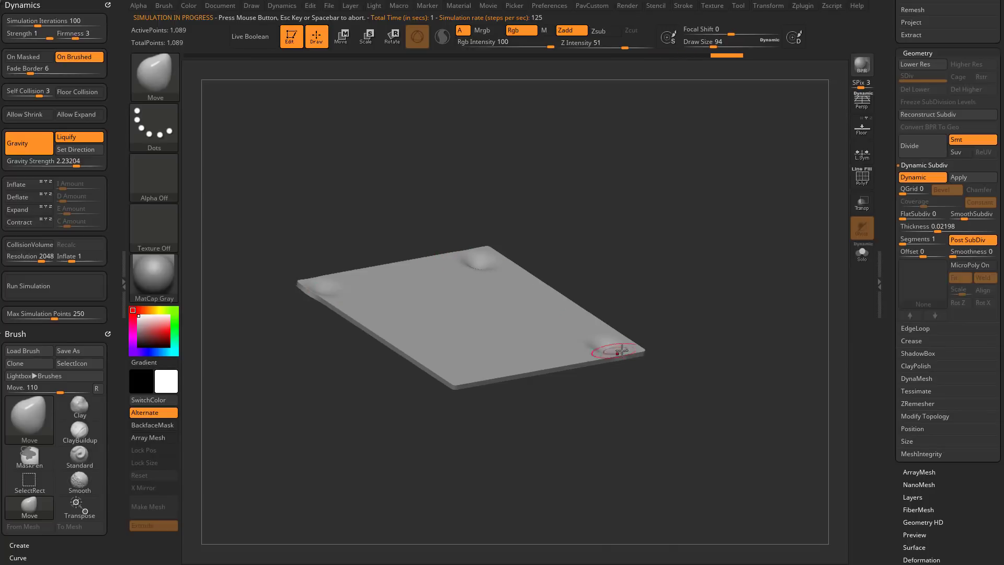
{"action": "left_click_drag", "start_coordinate": [624, 268], "coordinate": [638, 171]}
{"action": "left_click_drag", "start_coordinate": [619, 314], "coordinate": [700, 280]}
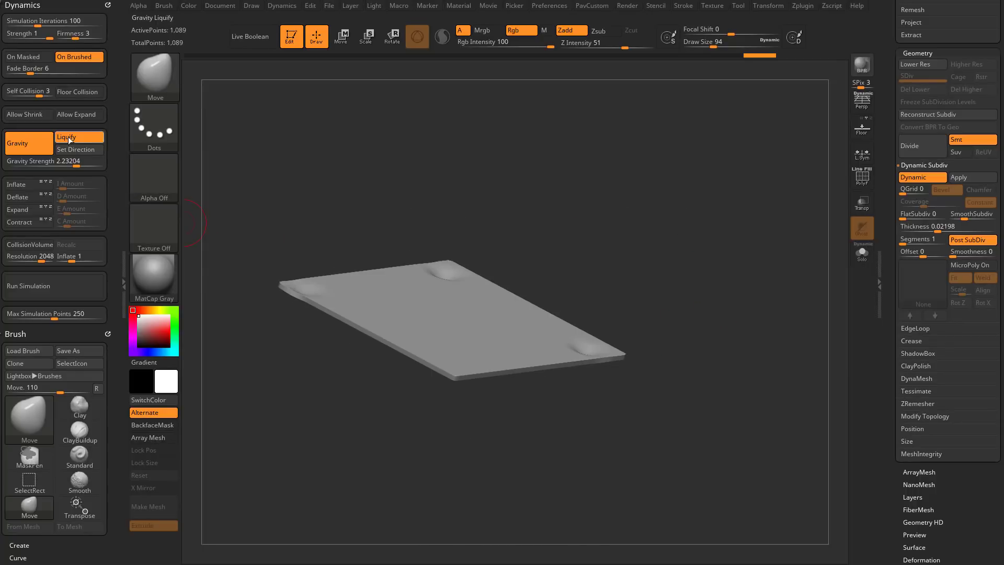
Simulate Liquify gravity on the plane with the corner bumps and undo the deformation
{"action": "left_click", "coordinate": [50, 287]}
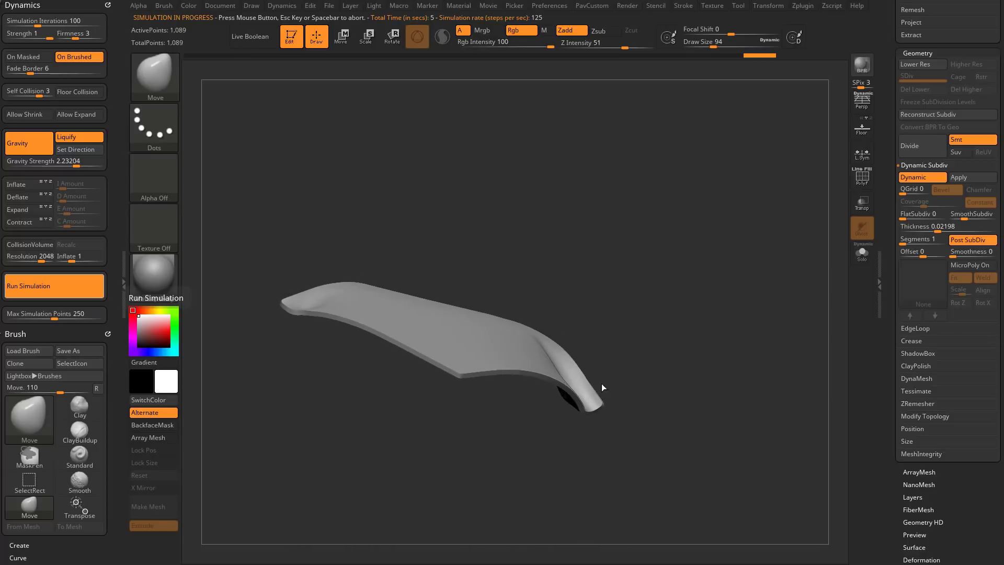
{"action": "left_click_drag", "start_coordinate": [635, 309], "coordinate": [627, 313]}
{"action": "key", "text": "ctrl+z"}
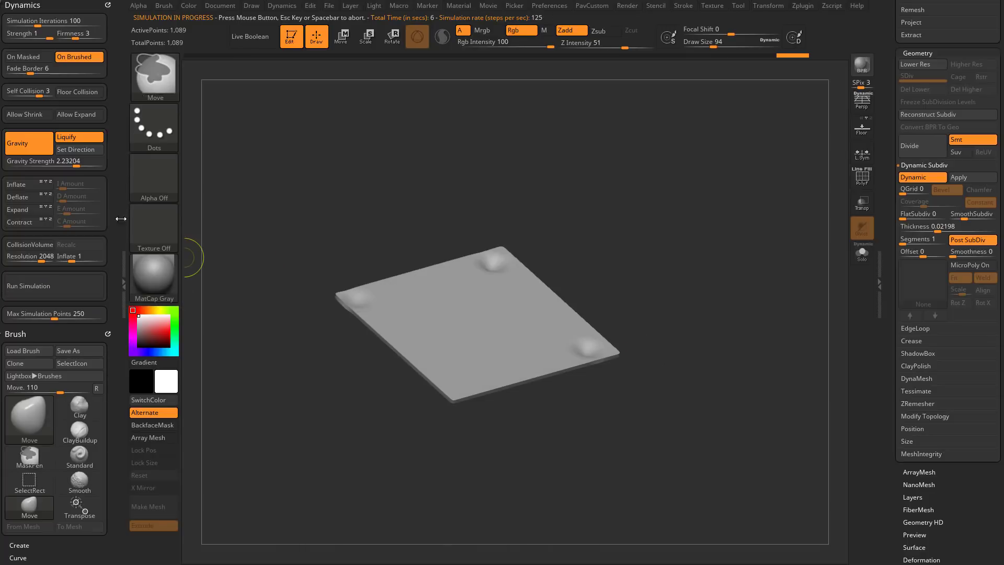
Set Gravity Strength to 8.40915 and run the simulation on the bumped plane
{"action": "left_click", "coordinate": [83, 165]}
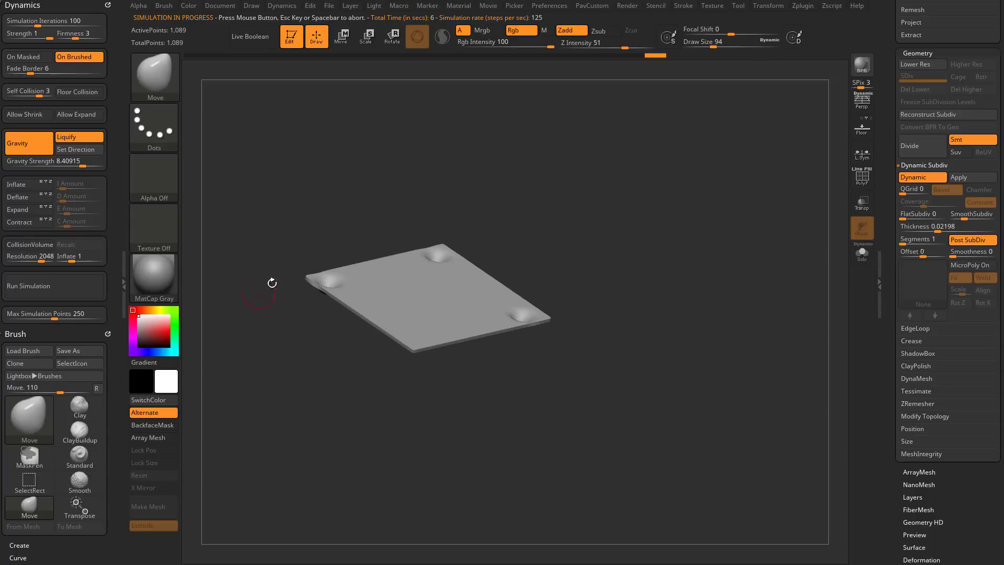
{"action": "left_click", "coordinate": [66, 282]}
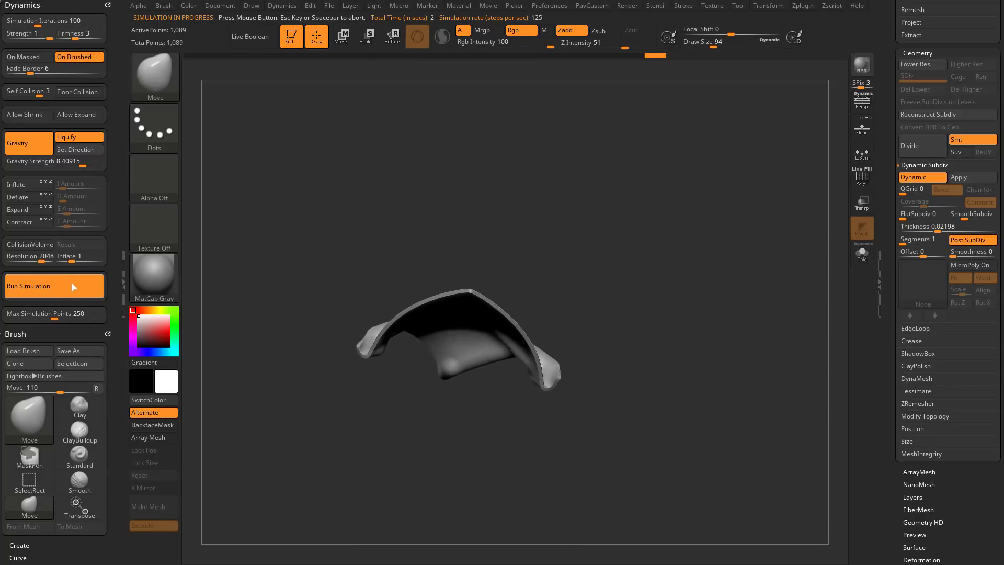
{"action": "left_click", "coordinate": [602, 360]}
{"action": "left_click_drag", "start_coordinate": [603, 360], "coordinate": [597, 311]}
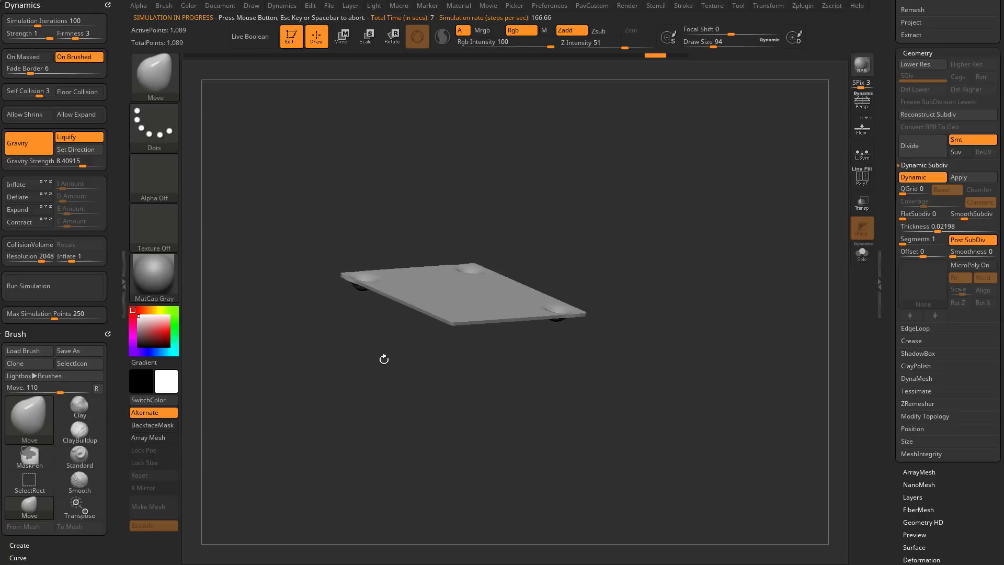
Try the gravity simulation on the bumped plane with Liquify turned off
{"action": "left_click_drag", "start_coordinate": [639, 250], "coordinate": [660, 293]}
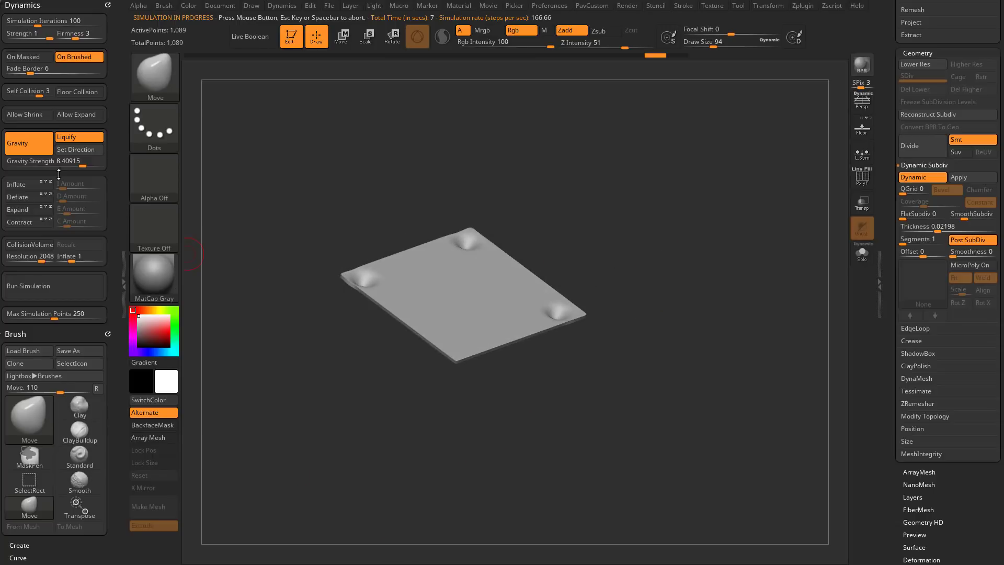
{"action": "left_click", "coordinate": [46, 281]}
{"action": "left_click", "coordinate": [49, 283]}
{"action": "key", "text": "ctrl+z"}
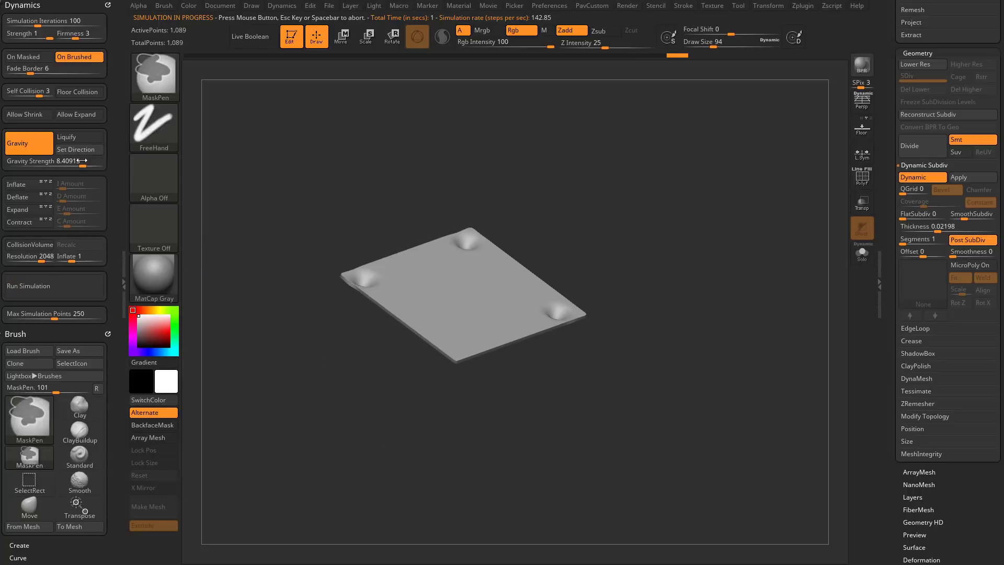
Turn Liquify back on and rerun the gravity simulation on the bumped plane for comparison
{"action": "left_click", "coordinate": [75, 139]}
{"action": "left_click", "coordinate": [61, 284]}
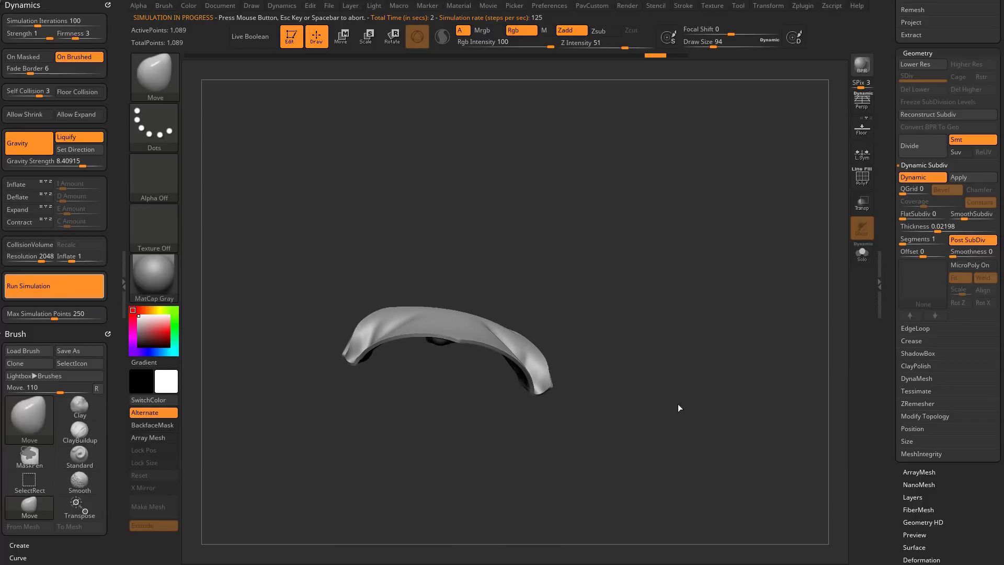
{"action": "left_click_drag", "start_coordinate": [667, 387], "coordinate": [661, 366]}
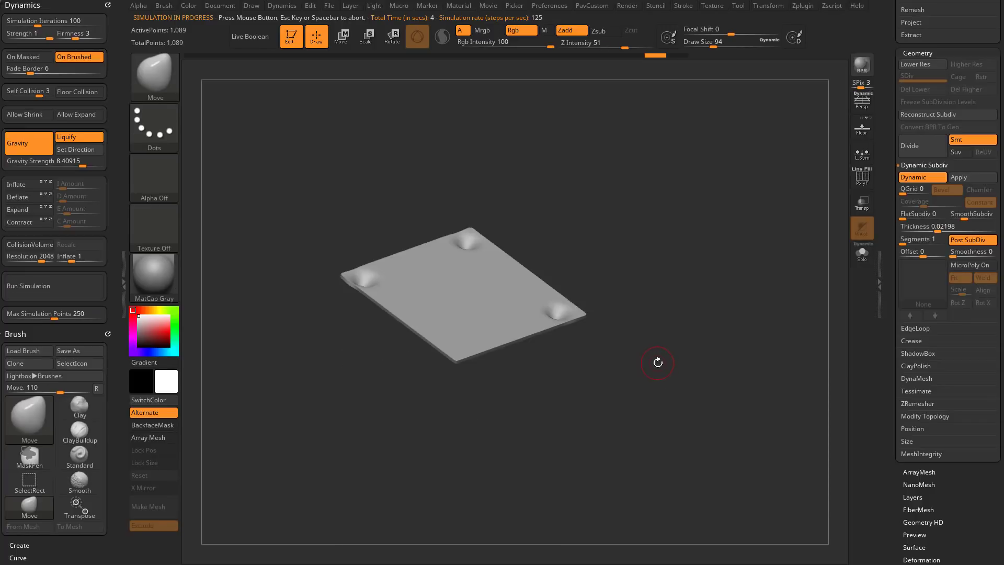
Show the floor grid and undo the corner bumps and the rotation so the plane stands upright
{"action": "left_click", "coordinate": [862, 128]}
{"action": "key", "text": "ctrl"}
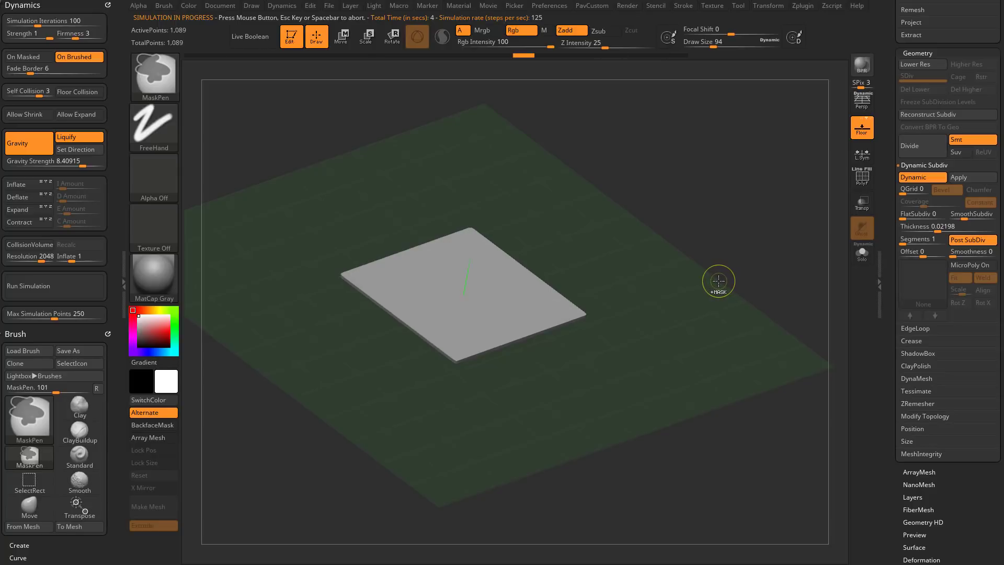
{"action": "key", "text": "ctrl+z"}
{"action": "key", "text": "ctrl+z"}
{"action": "key", "text": "ctrl+z"}
{"action": "mouse_move", "coordinate": [718, 281]}
{"action": "left_mouse_down"}
{"action": "mouse_move", "coordinate": [686, 293]}
{"action": "mouse_move", "coordinate": [705, 295]}
{"action": "left_mouse_up"}
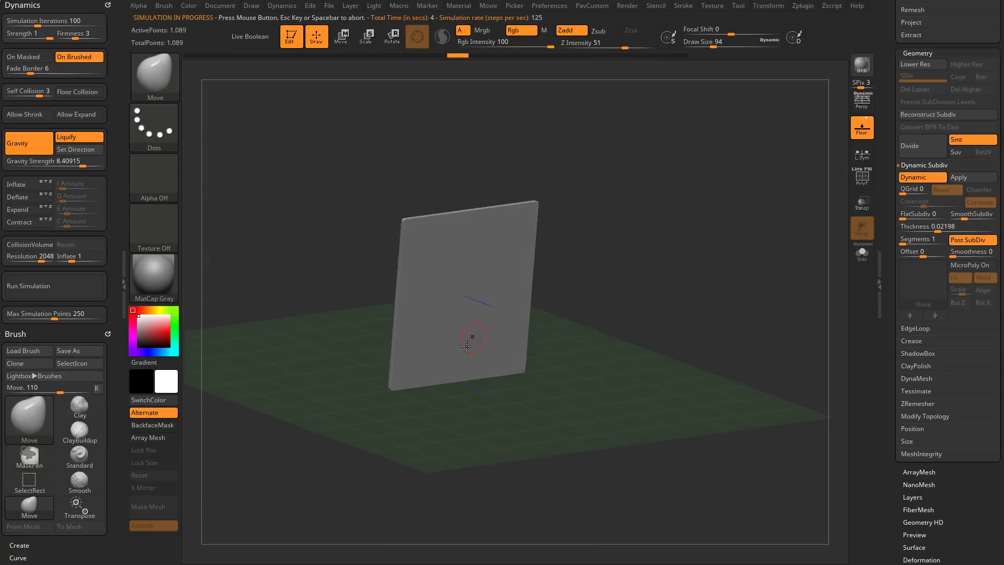
{"action": "left_click_drag", "start_coordinate": [630, 350], "coordinate": [643, 343]}
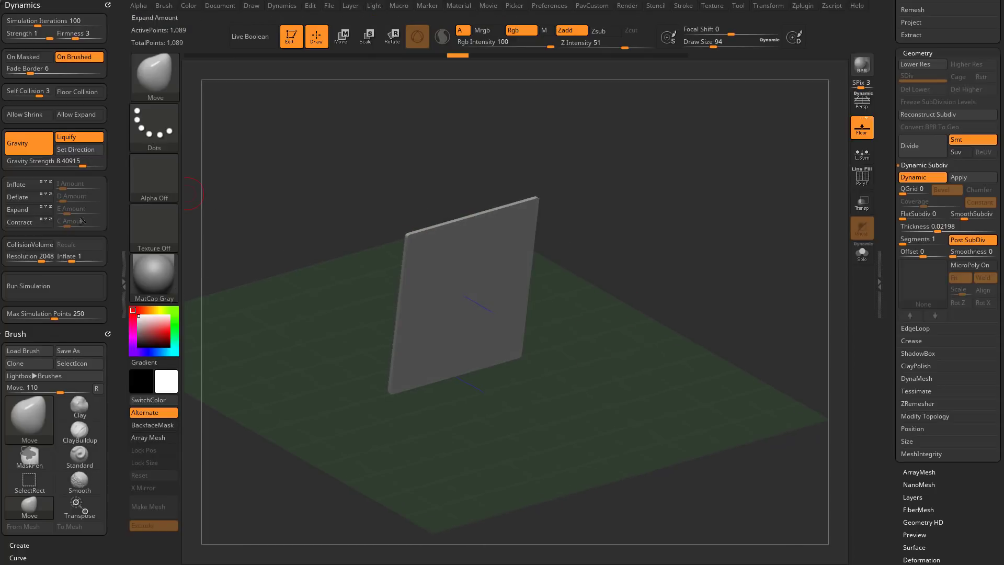
Turn on Floor Collision and run the gravity simulation to drop the upright plane onto the floor
{"action": "left_click", "coordinate": [50, 286]}
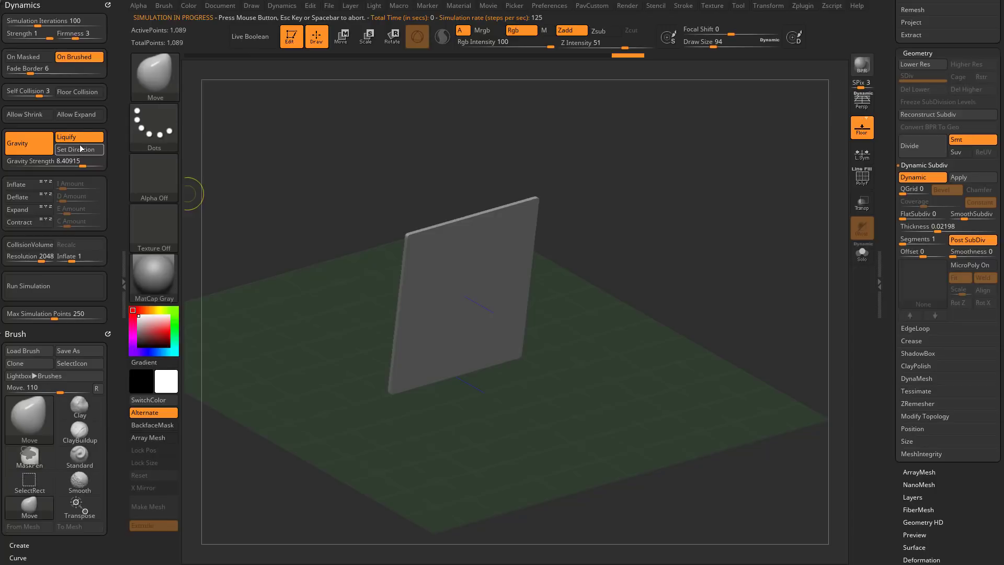
{"action": "left_click", "coordinate": [55, 285]}
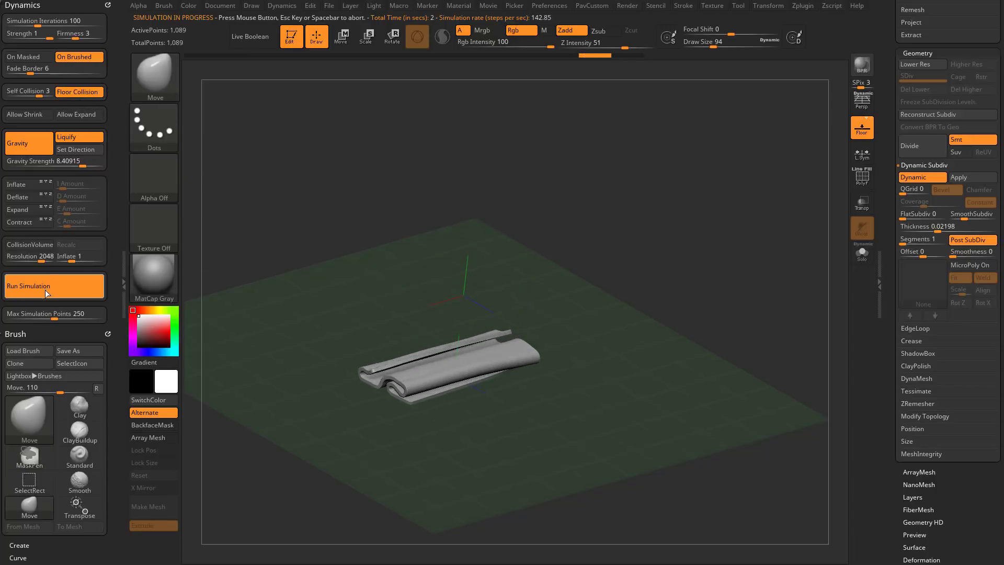
{"action": "left_click", "coordinate": [36, 287]}
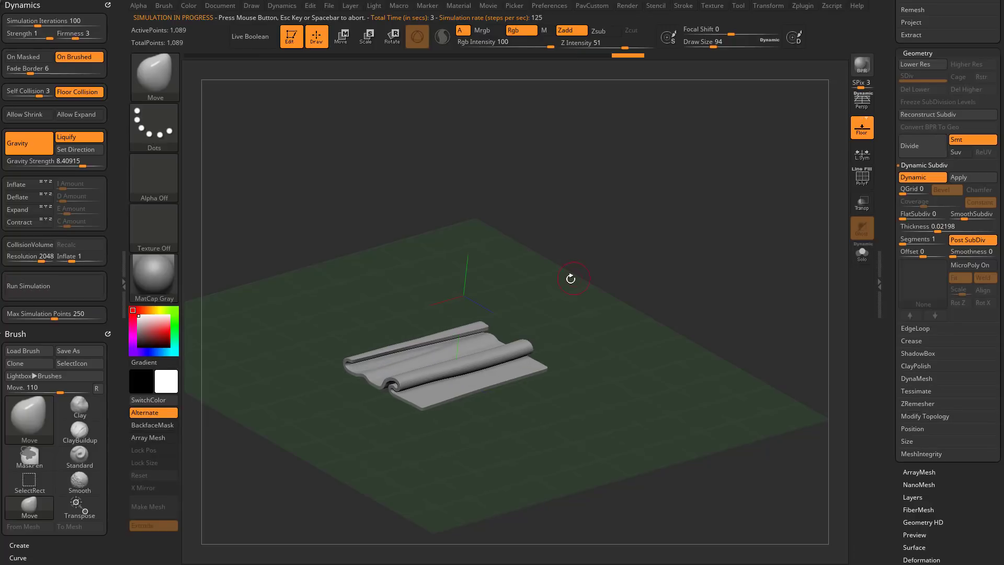
Undo the floor simulation and sculpt two Move brush bulges into the upright plane at Draw Size 145
{"action": "key", "text": "ctrl+z"}
{"action": "left_click_drag", "start_coordinate": [489, 283], "coordinate": [510, 285]}
{"action": "left_click_drag", "start_coordinate": [429, 304], "coordinate": [402, 291]}
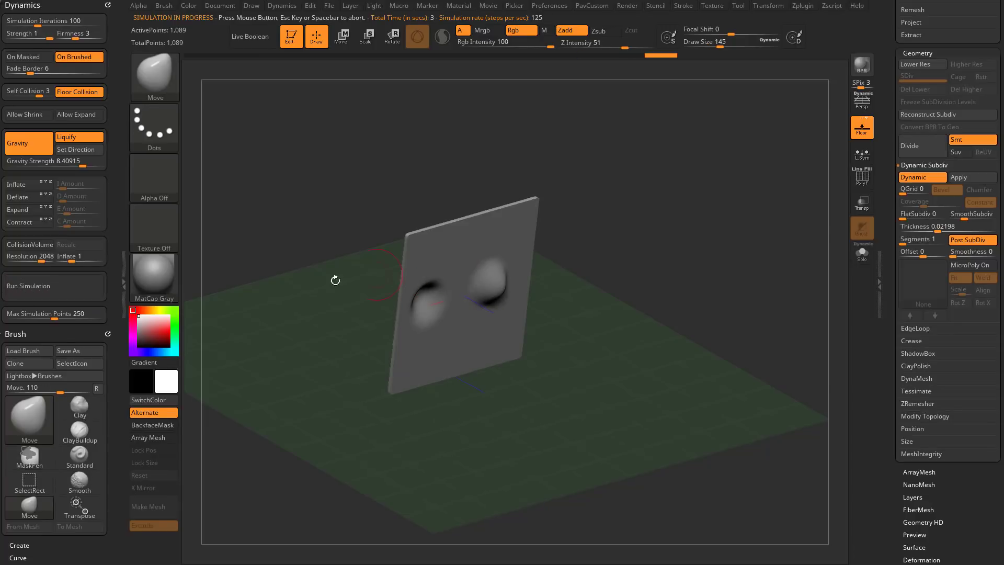
Run the floor collision simulation on the bulged upright plane and undo the collapse
{"action": "left_click", "coordinate": [46, 288]}
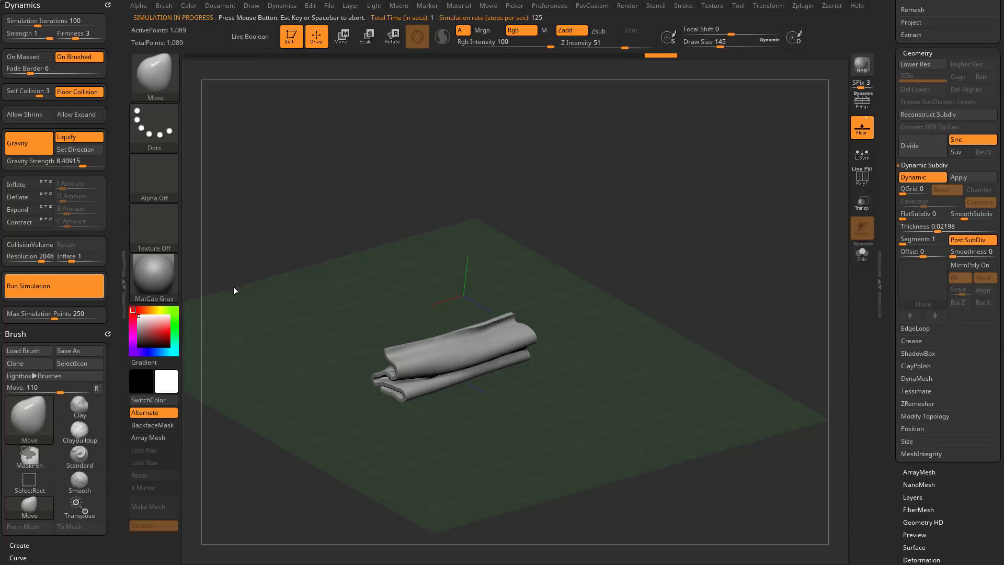
{"action": "key", "text": "ctrl+z"}
{"action": "key", "text": "ctrl+z"}
{"action": "key", "text": "ctrl+z"}
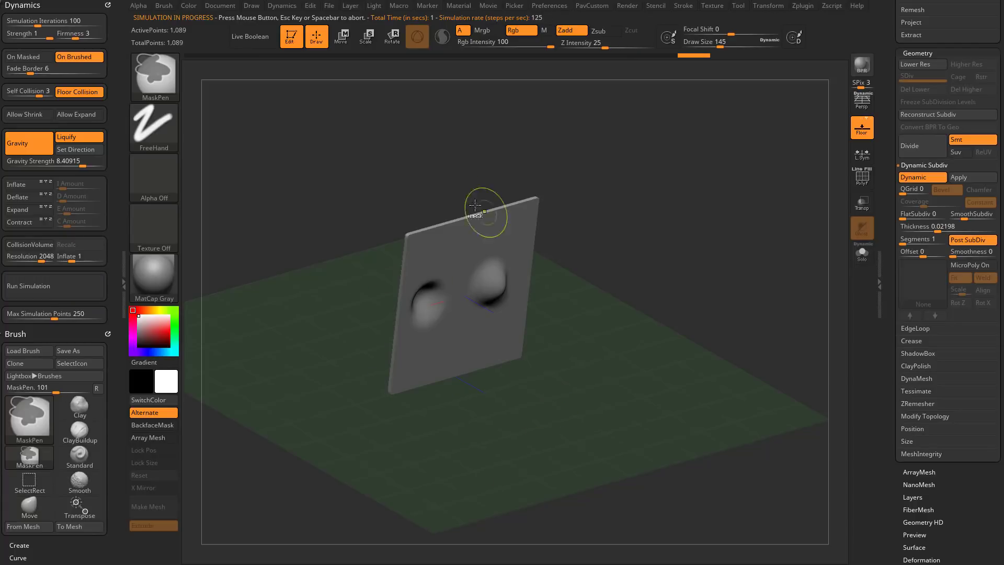
Remove the two Move brush bulges to restore the flat upright plane
{"action": "mouse_move", "coordinate": [637, 311]}
{"action": "left_mouse_down"}
{"action": "mouse_move", "coordinate": [630, 303]}
{"action": "mouse_move", "coordinate": [625, 316]}
{"action": "left_mouse_up"}
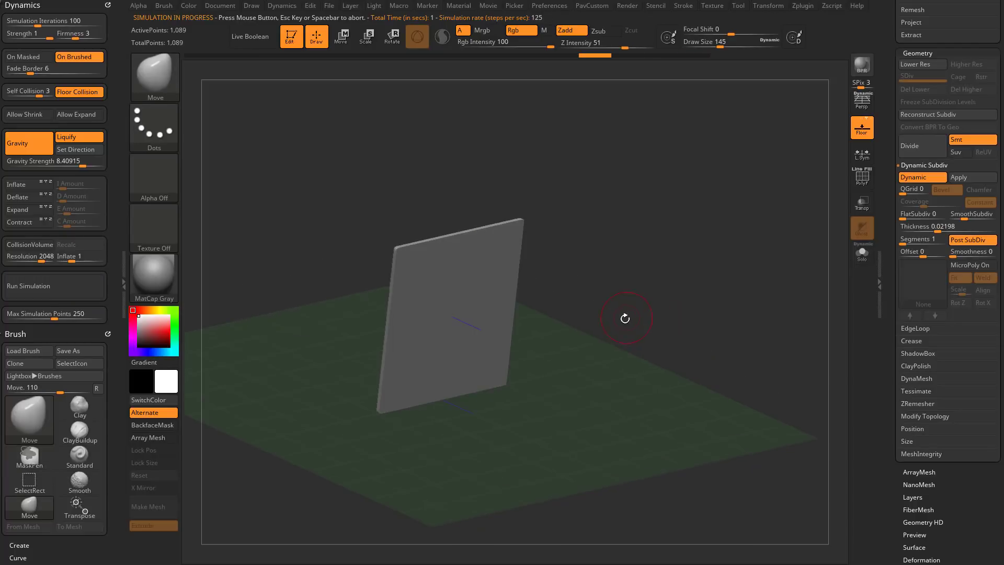
{"action": "left_click_drag", "start_coordinate": [564, 274], "coordinate": [594, 292]}
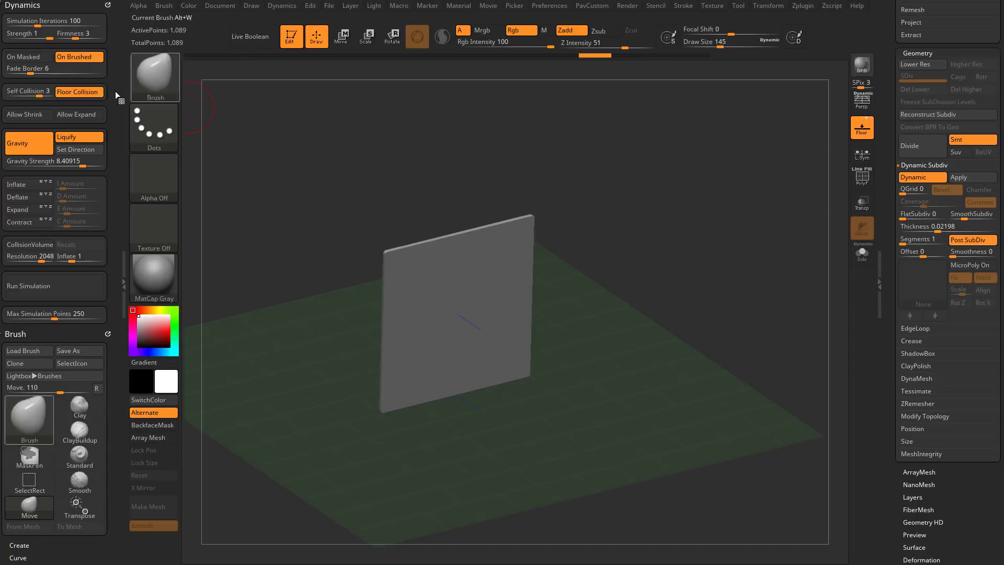
{"action": "left_click_drag", "start_coordinate": [633, 287], "coordinate": [625, 285]}
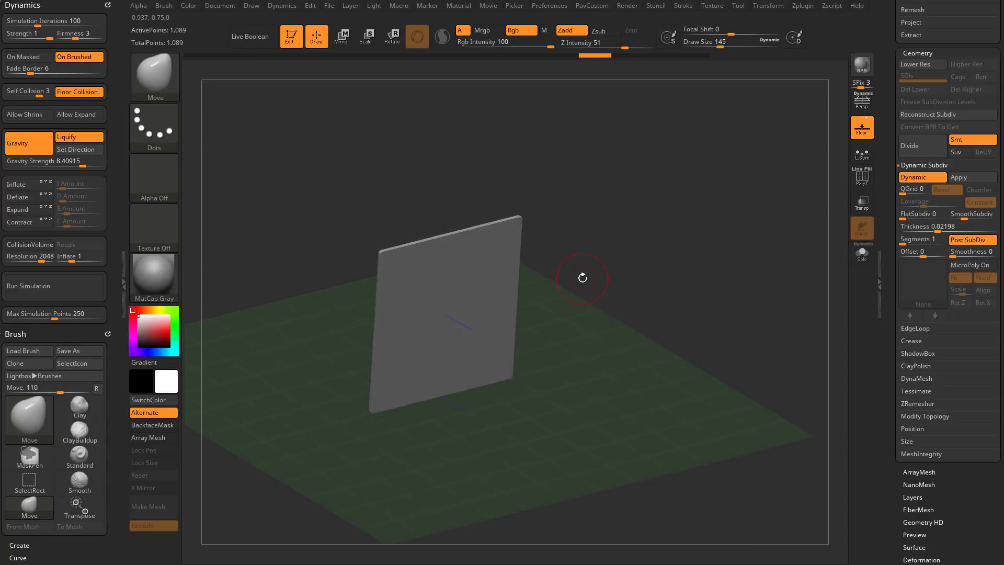
Crumple the upright plane by moving it downward with the TransposeCloth gizmo, and undo the deformation
{"action": "key", "text": "b"}
{"action": "key", "text": "t"}
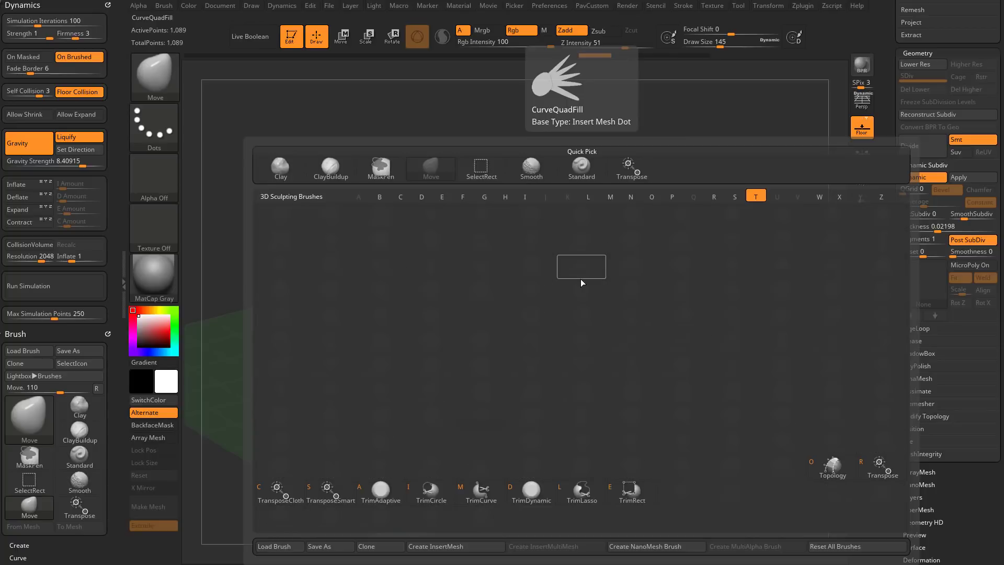
{"action": "key", "text": "c"}
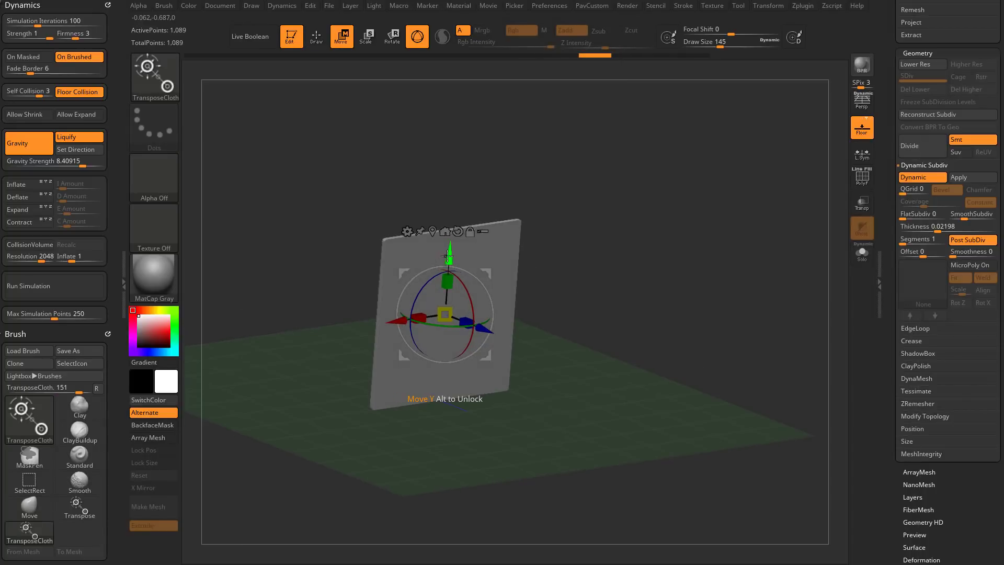
{"action": "left_click_drag", "start_coordinate": [447, 256], "coordinate": [407, 414]}
{"action": "left_click_drag", "start_coordinate": [543, 339], "coordinate": [512, 369]}
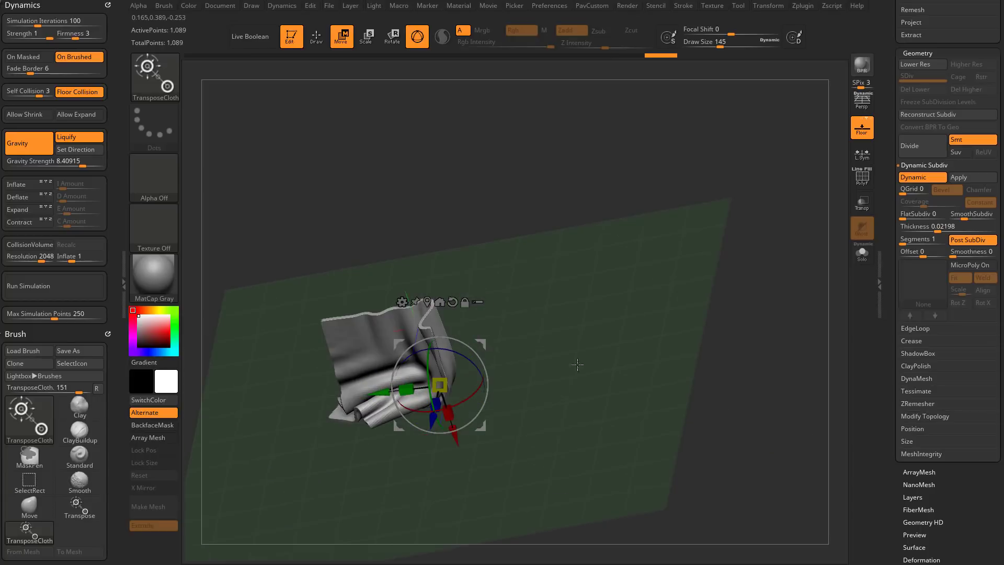
{"action": "key", "text": "ctrl+z"}
{"action": "key", "text": "ctrl+z"}
{"action": "key", "text": "ctrl+z"}
{"action": "key", "text": "ctrl+z"}
{"action": "key", "text": "ctrl+z"}
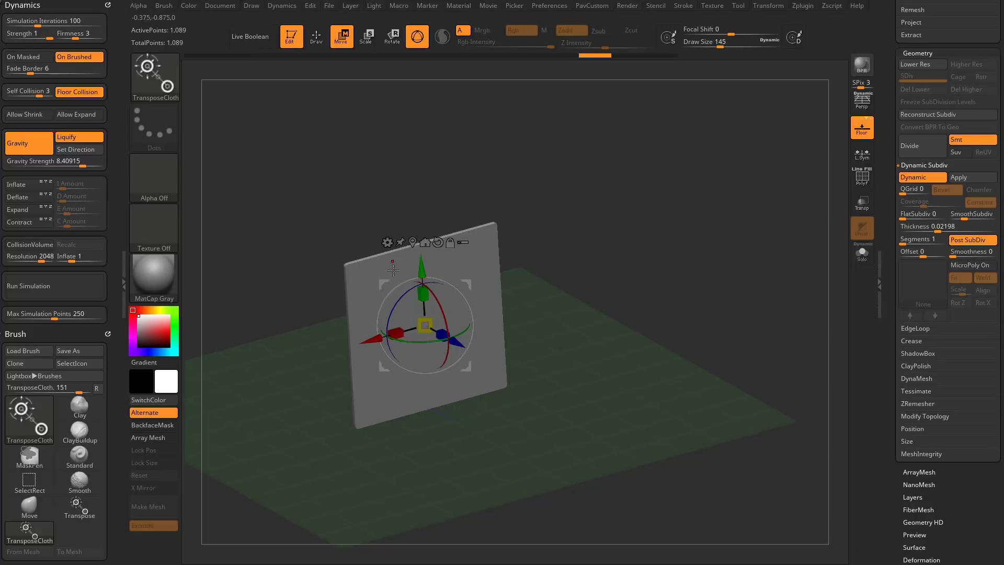
Replace TransposeCloth with the regular Transpose brush for the gizmo and return to Draw mode
{"action": "key", "text": "b"}
{"action": "key", "text": "t"}
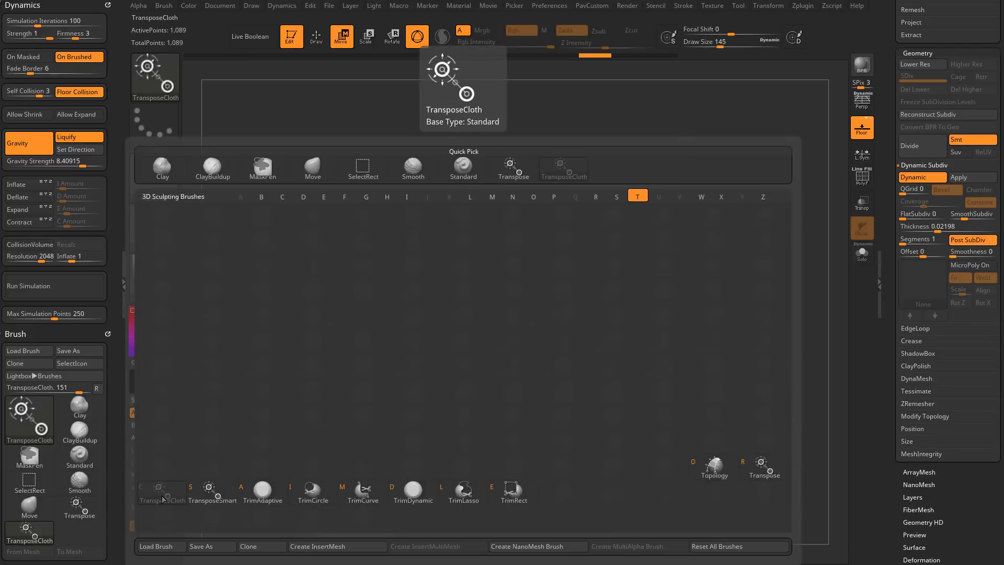
{"action": "left_click", "coordinate": [761, 470]}
{"action": "mouse_move", "coordinate": [422, 277]}
{"action": "left_mouse_down"}
{"action": "mouse_move", "coordinate": [425, 320]}
{"action": "mouse_move", "coordinate": [421, 268]}
{"action": "mouse_move", "coordinate": [422, 277]}
{"action": "left_mouse_up"}
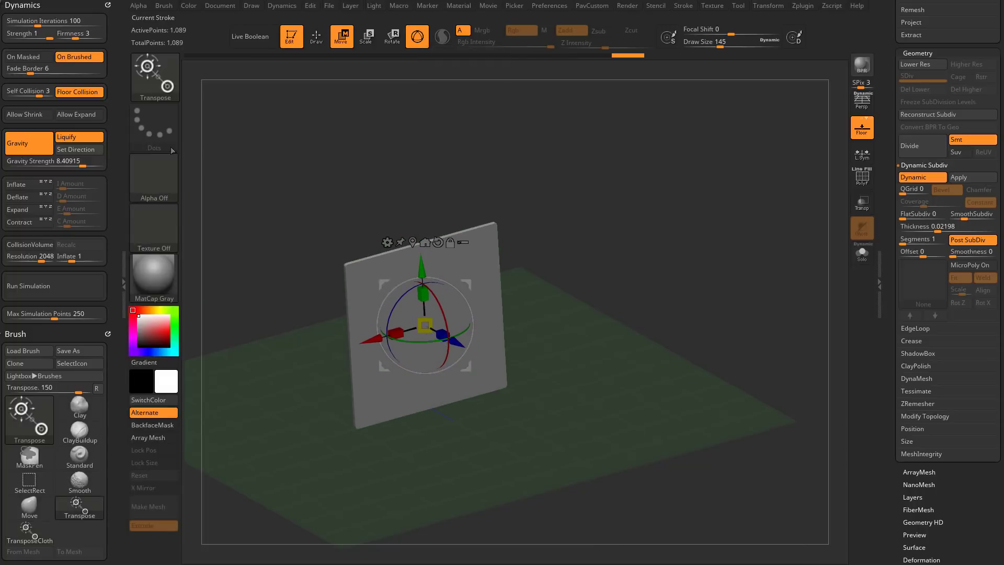
{"action": "left_click_drag", "start_coordinate": [579, 298], "coordinate": [591, 299]}
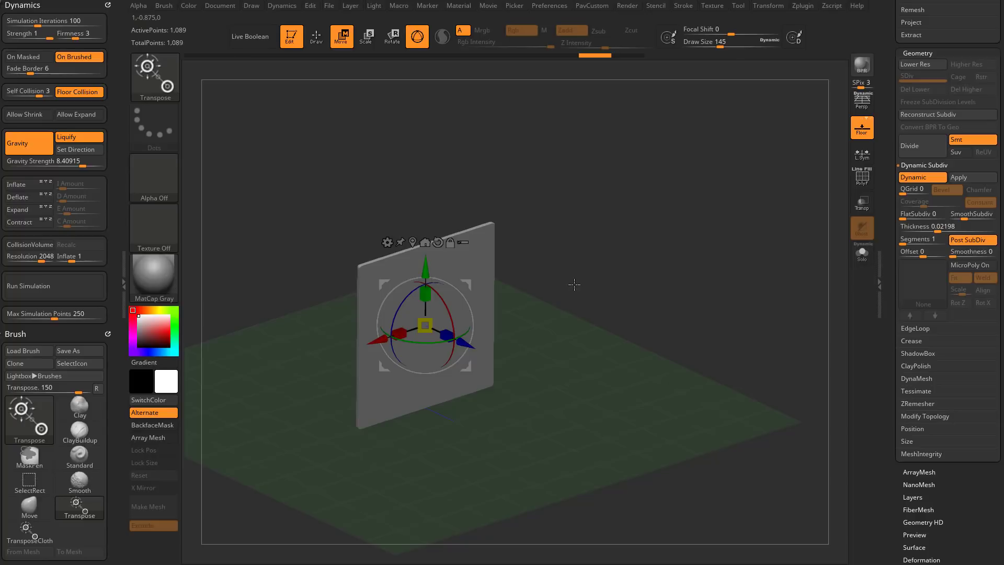
{"action": "key", "text": "q"}
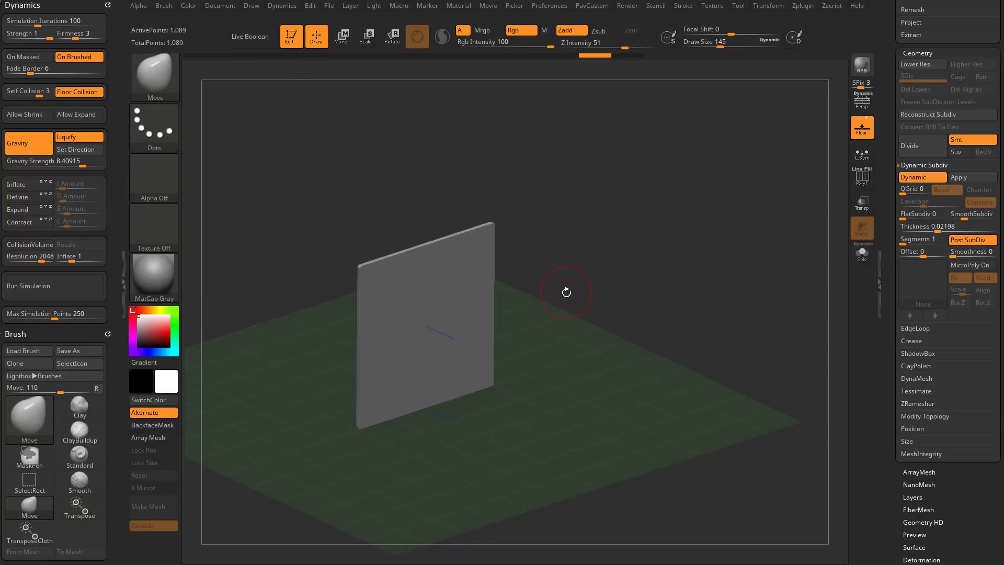
Pull folds into the upper part and lower corner of the upright plane with the ClothHook brush
{"action": "key", "text": "b"}
{"action": "key", "text": "c"}
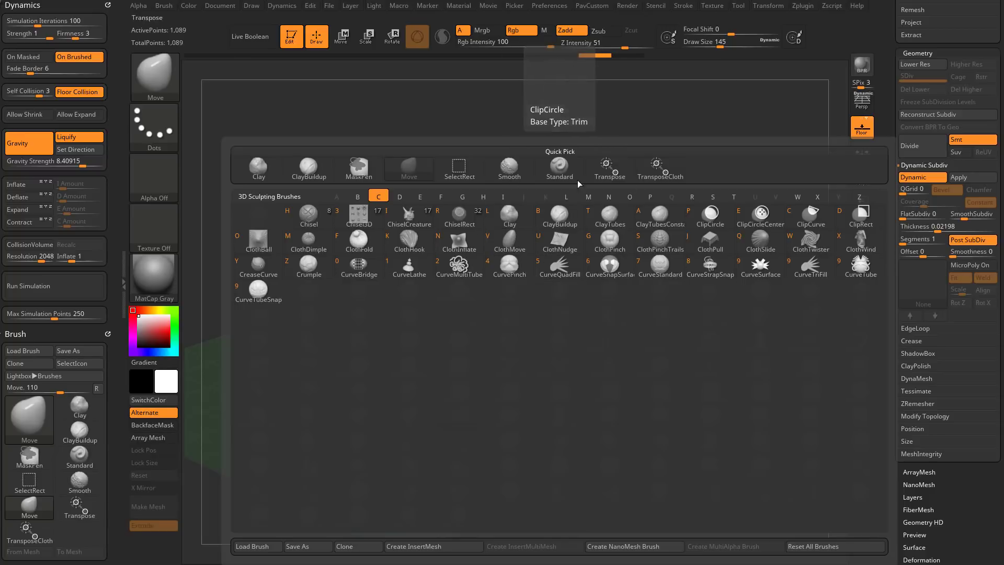
{"action": "left_click", "coordinate": [418, 245]}
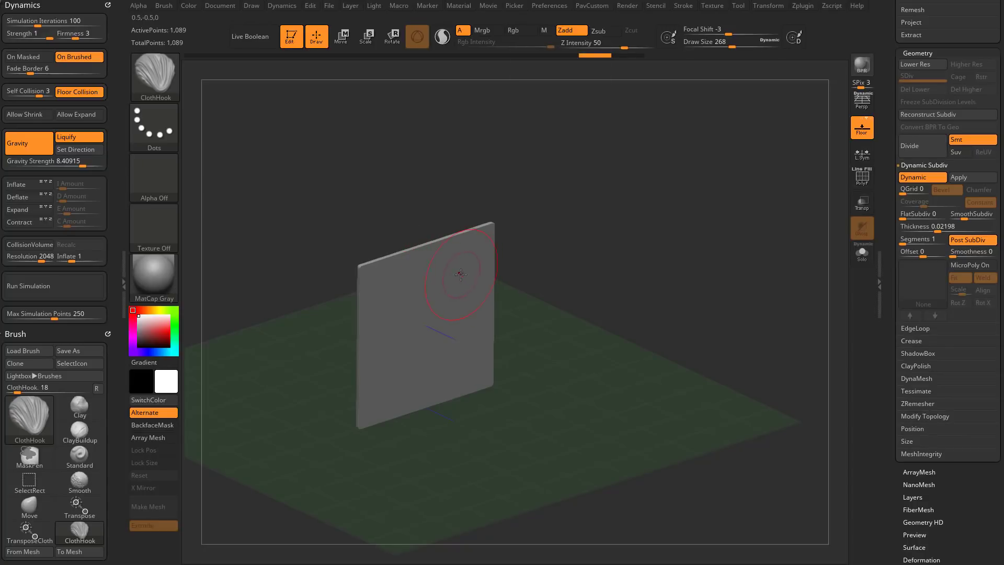
{"action": "mouse_move", "coordinate": [460, 275]}
{"action": "left_mouse_down"}
{"action": "mouse_move", "coordinate": [473, 288]}
{"action": "mouse_move", "coordinate": [398, 330]}
{"action": "mouse_move", "coordinate": [382, 280]}
{"action": "mouse_move", "coordinate": [356, 261]}
{"action": "left_mouse_up"}
{"action": "left_click_drag", "start_coordinate": [387, 374], "coordinate": [432, 340]}
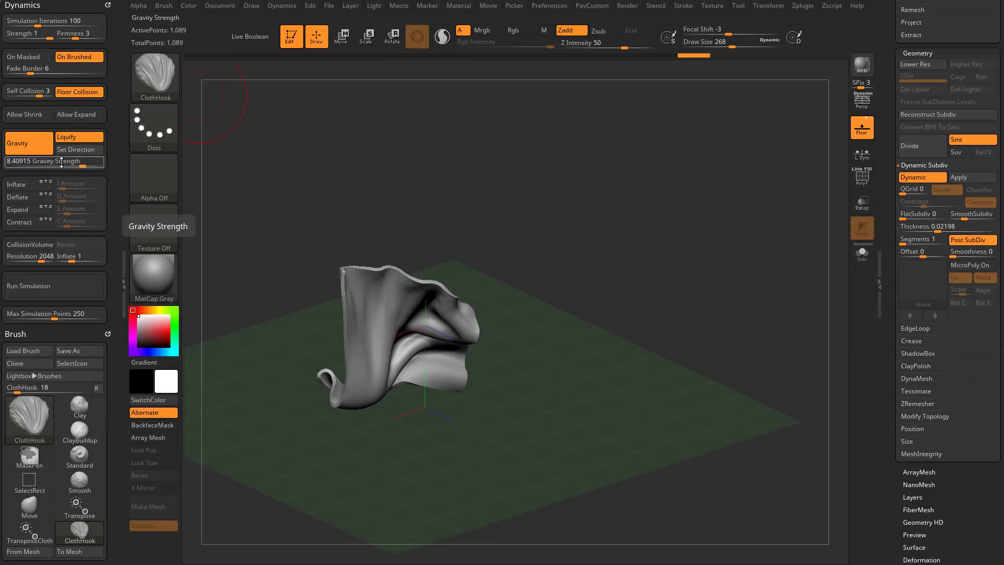
Pull the folded cloth's upper edge and middle across and upward with more ClothHook strokes
{"action": "mouse_move", "coordinate": [547, 227]}
{"action": "left_mouse_down"}
{"action": "mouse_move", "coordinate": [460, 309]}
{"action": "mouse_move", "coordinate": [486, 322]}
{"action": "mouse_move", "coordinate": [424, 285]}
{"action": "left_mouse_up"}
{"action": "left_click_drag", "start_coordinate": [356, 293], "coordinate": [453, 279]}
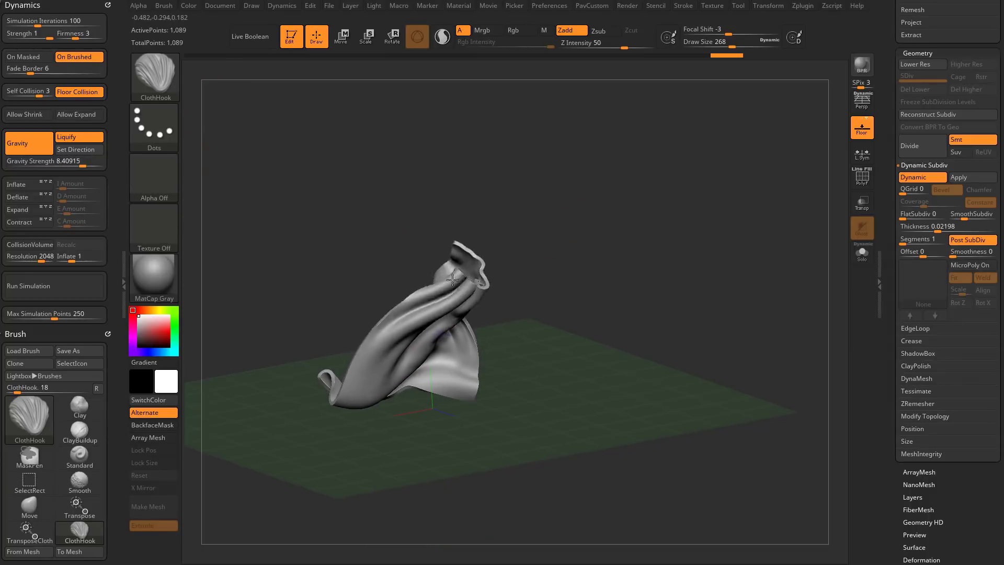
{"action": "mouse_move", "coordinate": [396, 346]}
{"action": "left_mouse_down"}
{"action": "mouse_move", "coordinate": [425, 277]}
{"action": "mouse_move", "coordinate": [455, 257]}
{"action": "left_mouse_up"}
Twist the cloth's four corners and its middle with the ClothTwister brush at Draw Size 408
{"action": "key", "text": "b"}
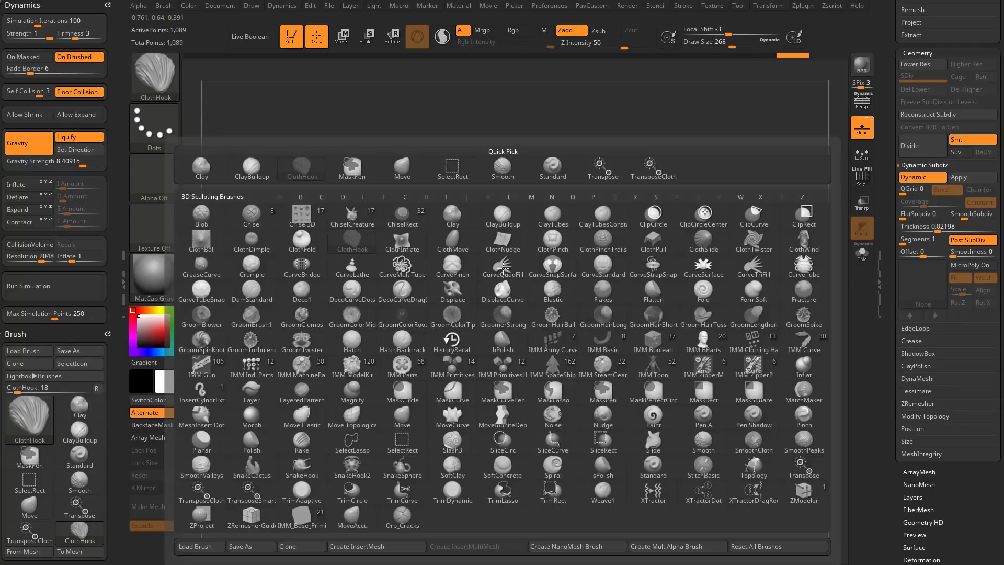
{"action": "key", "text": "c"}
{"action": "left_click", "coordinate": [753, 241]}
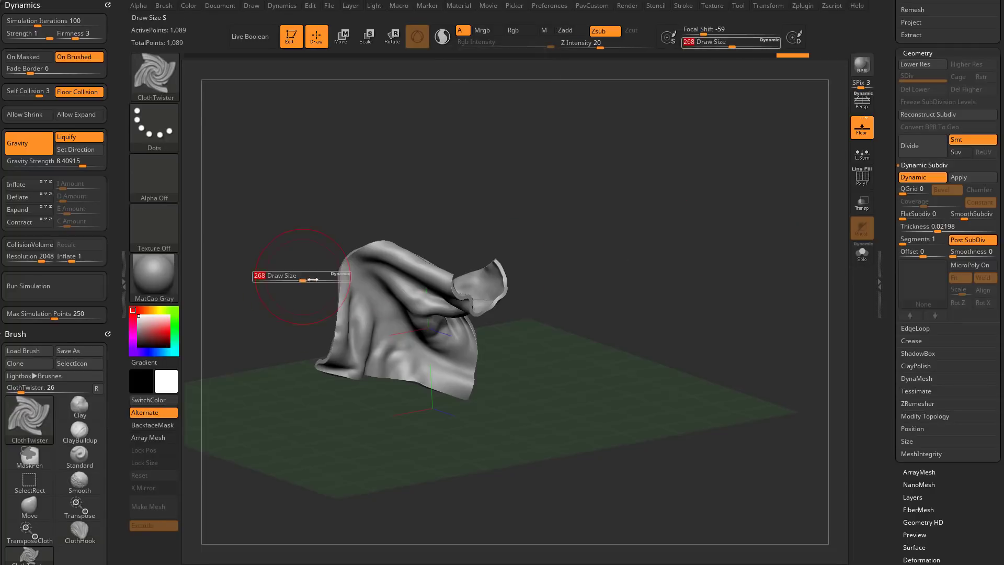
{"action": "left_click_drag", "start_coordinate": [361, 261], "coordinate": [359, 263]}
{"action": "left_click_drag", "start_coordinate": [462, 381], "coordinate": [454, 371]}
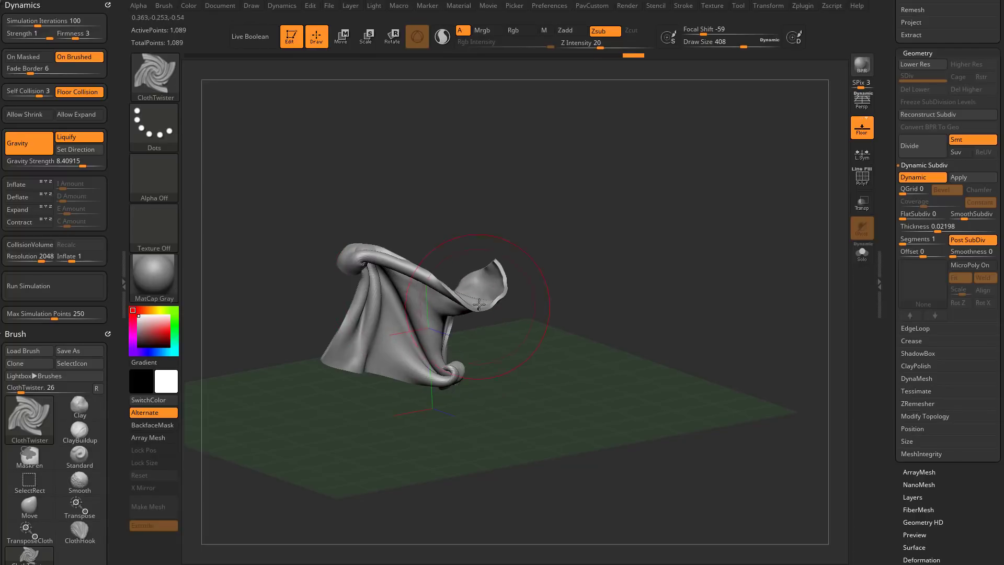
{"action": "left_click_drag", "start_coordinate": [488, 288], "coordinate": [478, 294]}
{"action": "left_click_drag", "start_coordinate": [333, 358], "coordinate": [349, 349]}
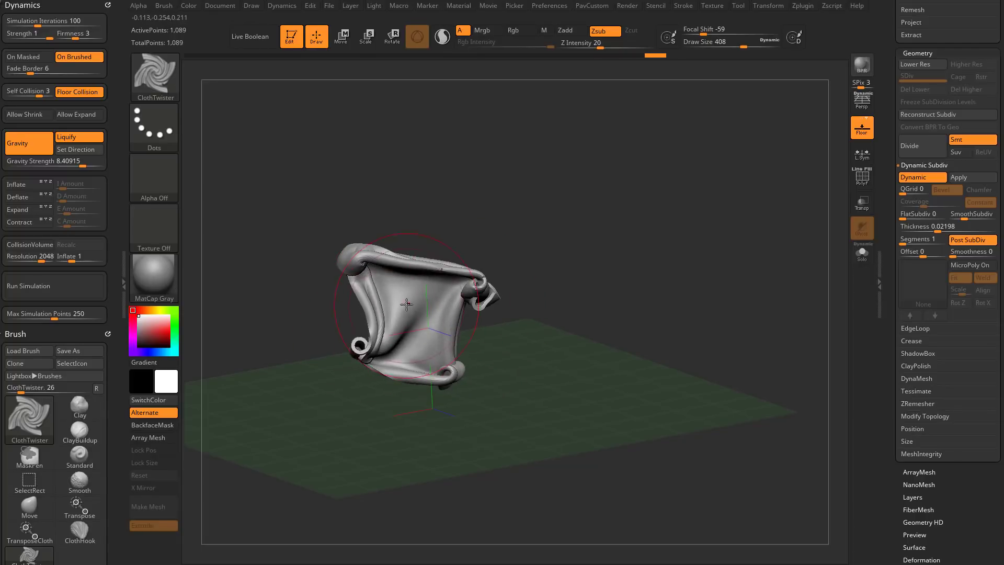
{"action": "mouse_move", "coordinate": [407, 305]}
{"action": "left_mouse_down"}
{"action": "mouse_move", "coordinate": [450, 287]}
{"action": "mouse_move", "coordinate": [374, 214]}
{"action": "mouse_move", "coordinate": [366, 272]}
{"action": "left_mouse_up"}
{"action": "mouse_move", "coordinate": [528, 295]}
{"action": "left_mouse_down"}
{"action": "mouse_move", "coordinate": [605, 301]}
{"action": "mouse_move", "coordinate": [564, 304]}
{"action": "left_mouse_up"}
Undo the ClothTwister strokes and the last ClothHook strokes to return to the first folds
{"action": "key", "text": "ctrl+z"}
{"action": "key", "text": "ctrl+z"}
{"action": "key", "text": "ctrl+z"}
{"action": "key", "text": "ctrl+z"}
{"action": "key", "text": "ctrl+z"}
{"action": "key", "text": "ctrl+z"}
{"action": "key", "text": "ctrl+z"}
{"action": "key", "text": "ctrl+z"}
{"action": "key", "text": "ctrl+z"}
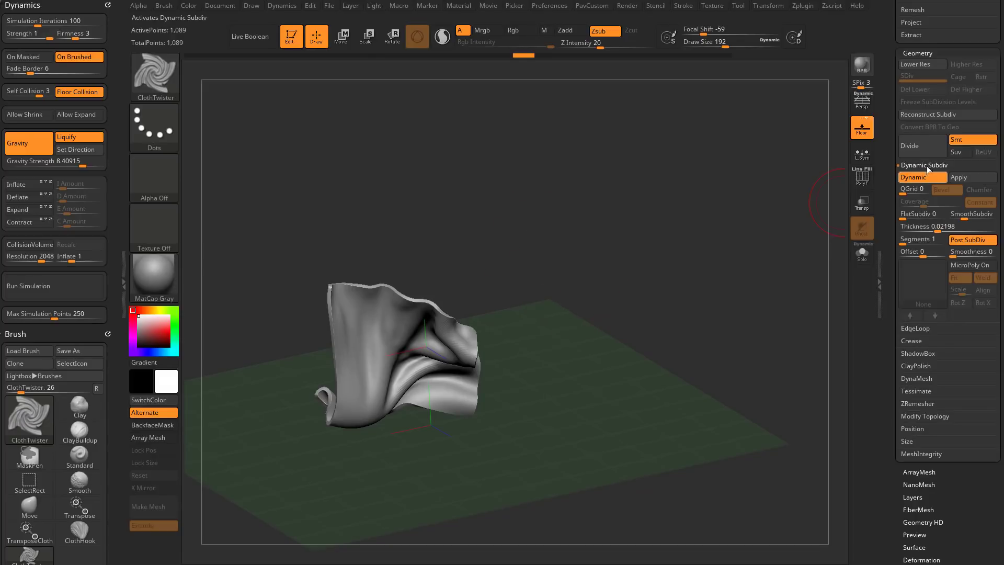
Turn on MicroPoly with the Chainmail02 pattern for the folded cloth and deform its upper edge with ClothTwister
{"action": "mouse_move", "coordinate": [765, 220]}
{"action": "left_mouse_down", "text": "alt"}
{"action": "mouse_move", "coordinate": [755, 266]}
{"action": "mouse_move", "coordinate": [749, 232]}
{"action": "left_mouse_up", "text": "alt"}
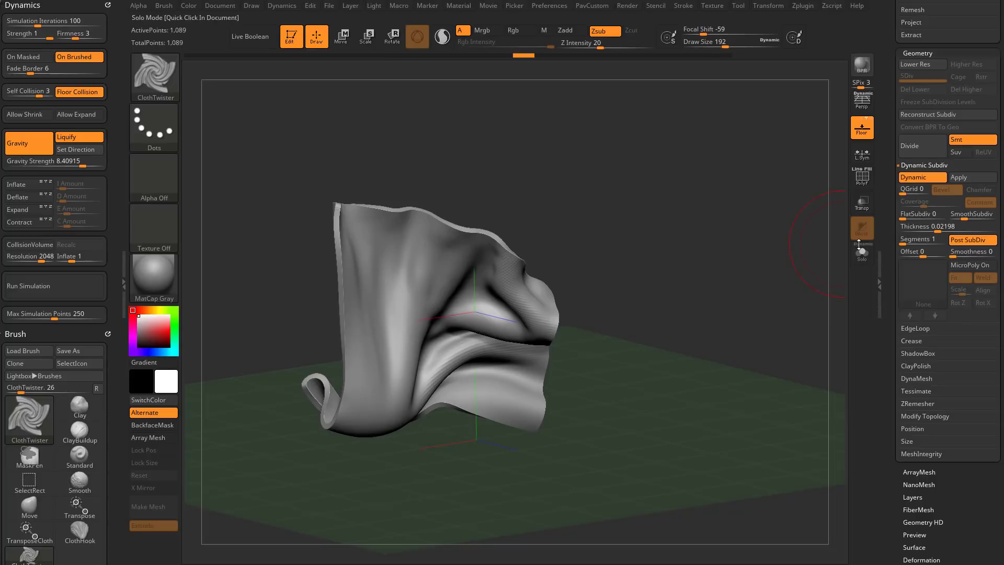
{"action": "left_click", "coordinate": [952, 276]}
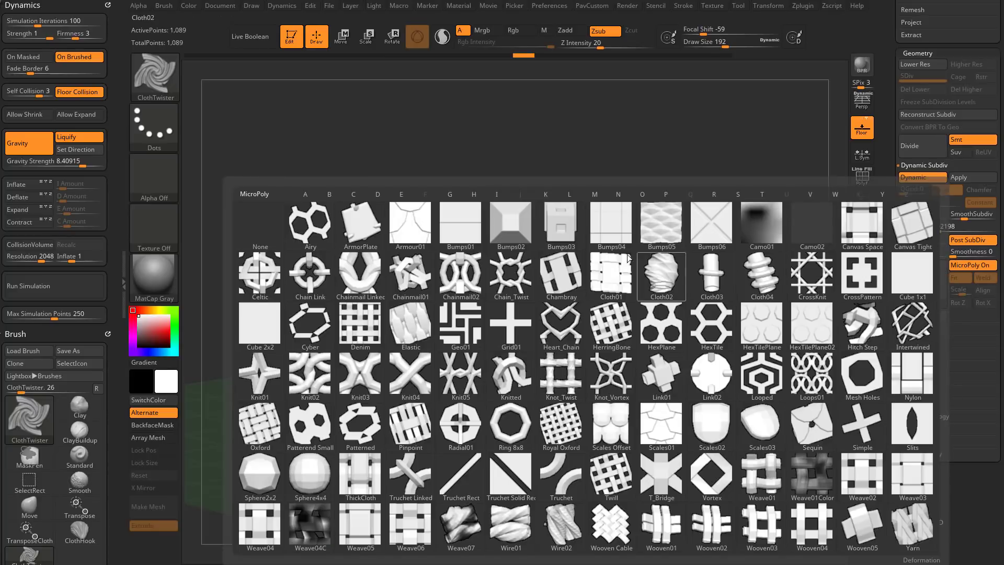
{"action": "left_click", "coordinate": [460, 273]}
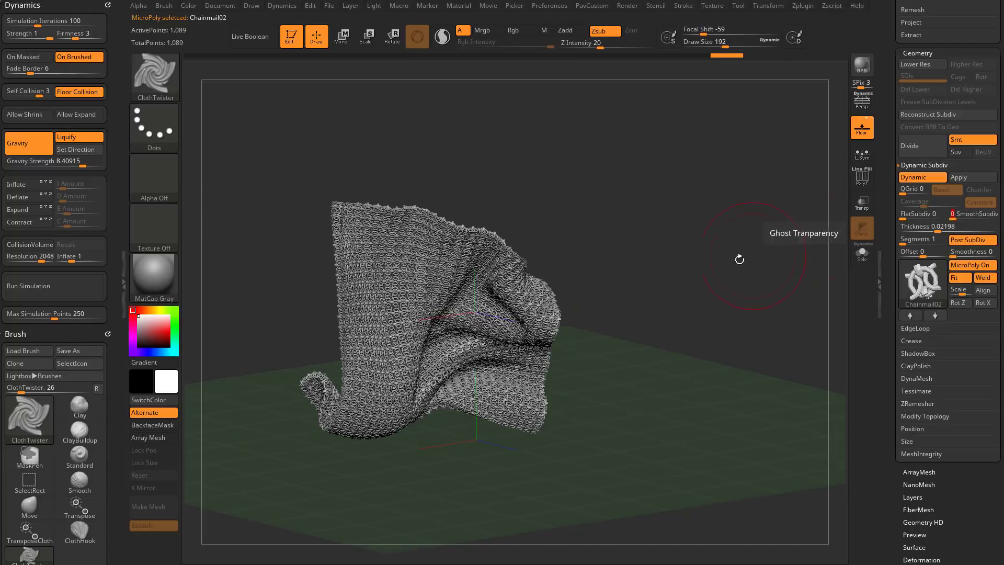
{"action": "right_click_drag", "start_coordinate": [698, 260], "coordinate": [591, 256], "text": "ctrl"}
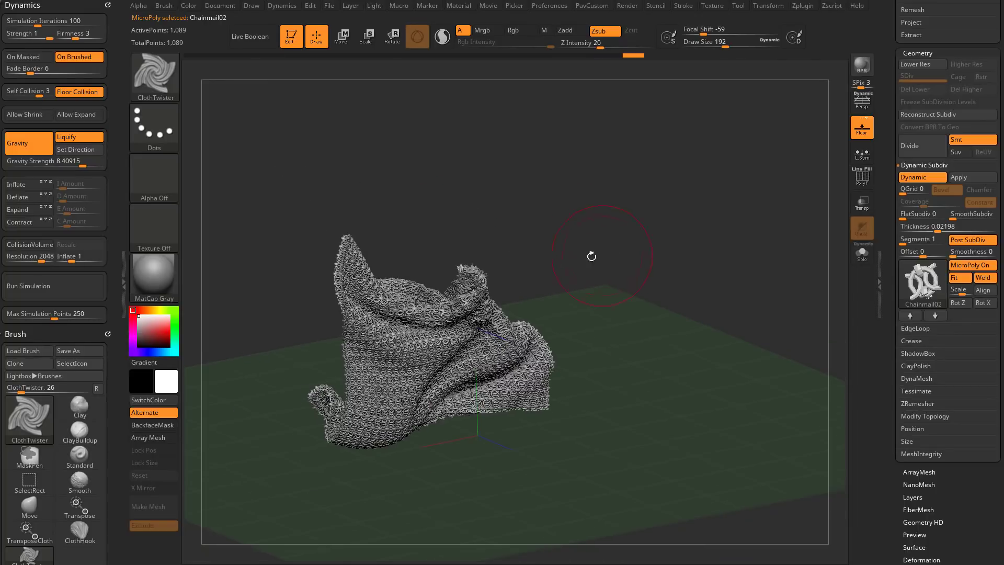
Run the gravity simulation to drop the chainmail cloth onto the floor and inspect the crumpled result
{"action": "left_click", "coordinate": [66, 285]}
{"action": "right_click_drag", "start_coordinate": [513, 314], "coordinate": [630, 322]}
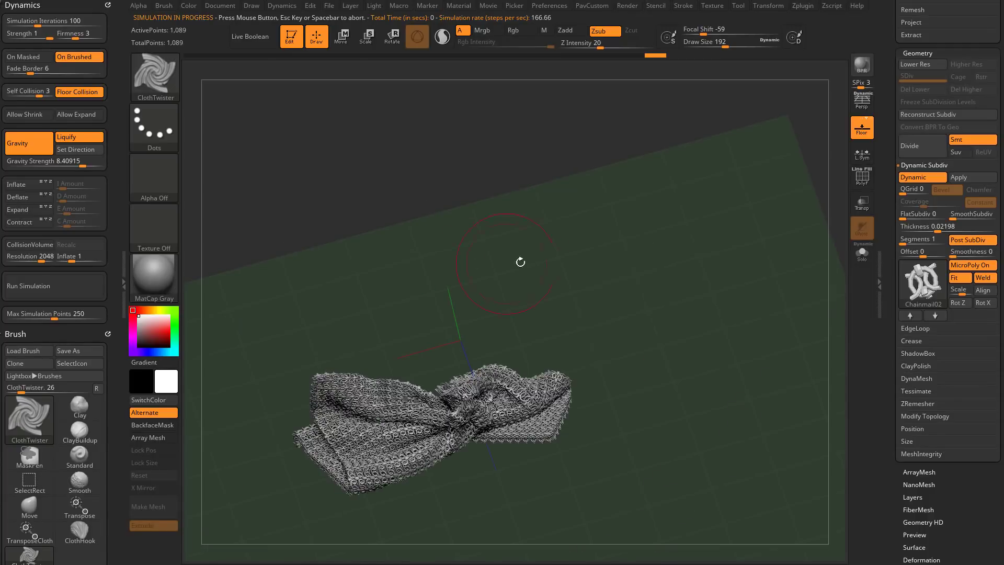
{"action": "right_click_drag", "start_coordinate": [520, 262], "coordinate": [529, 281]}
{"action": "right_click_drag", "start_coordinate": [459, 371], "coordinate": [545, 318]}
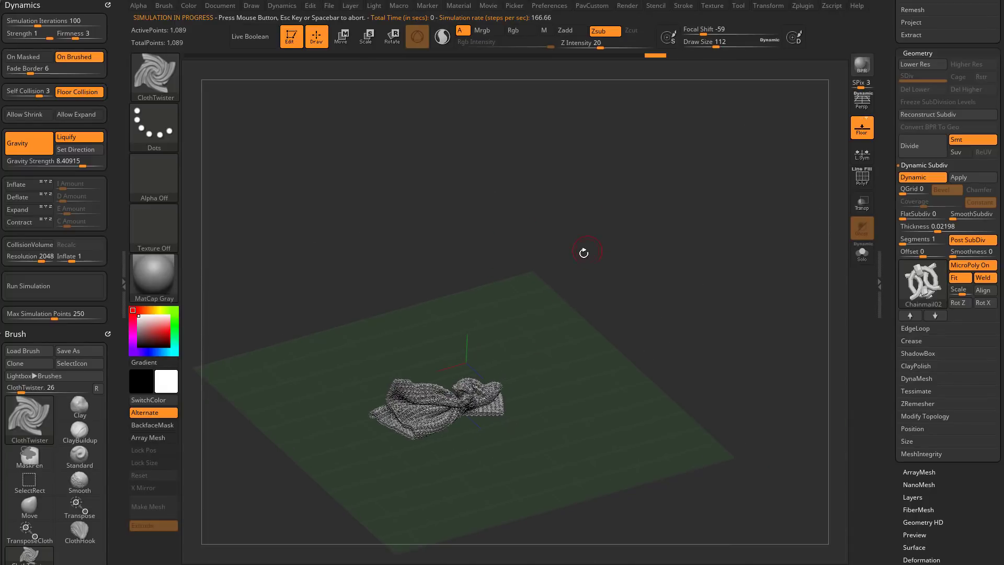
Load the Dog.ZTL tool from LightBox and frame the dog closer on the floor grid
{"action": "key", "text": "comma"}
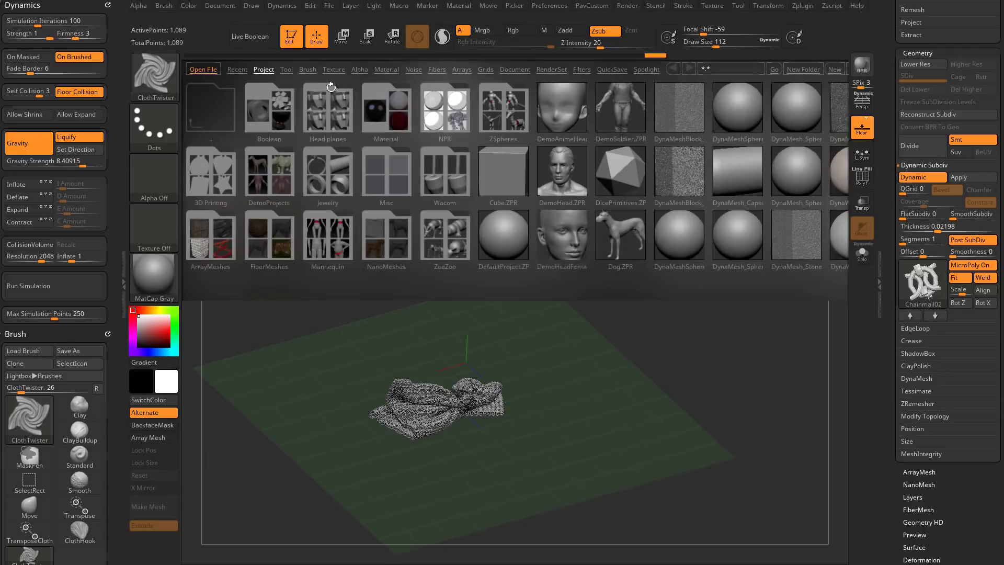
{"action": "left_click", "coordinate": [287, 70]}
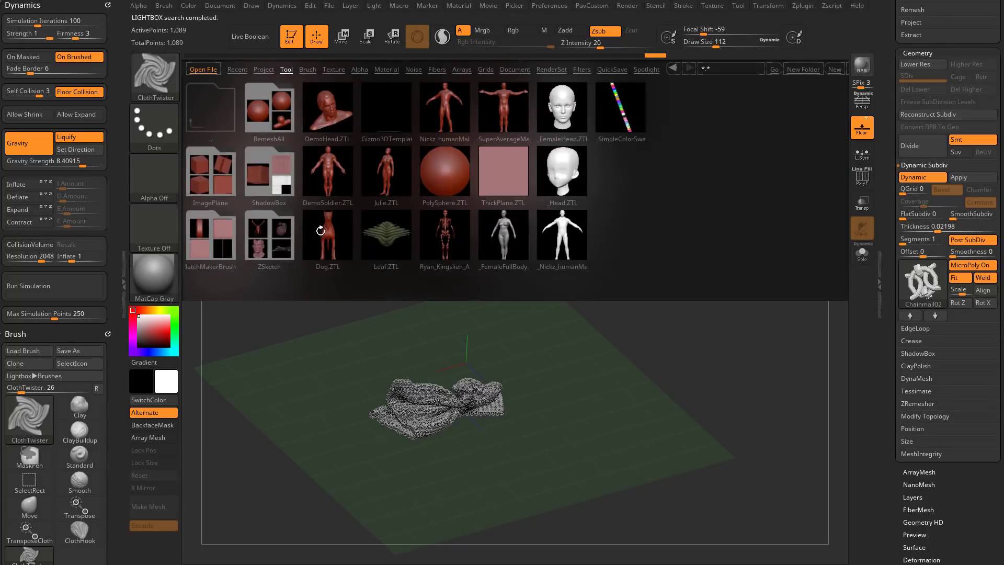
{"action": "double_click", "coordinate": [320, 231]}
{"action": "key", "text": "comma"}
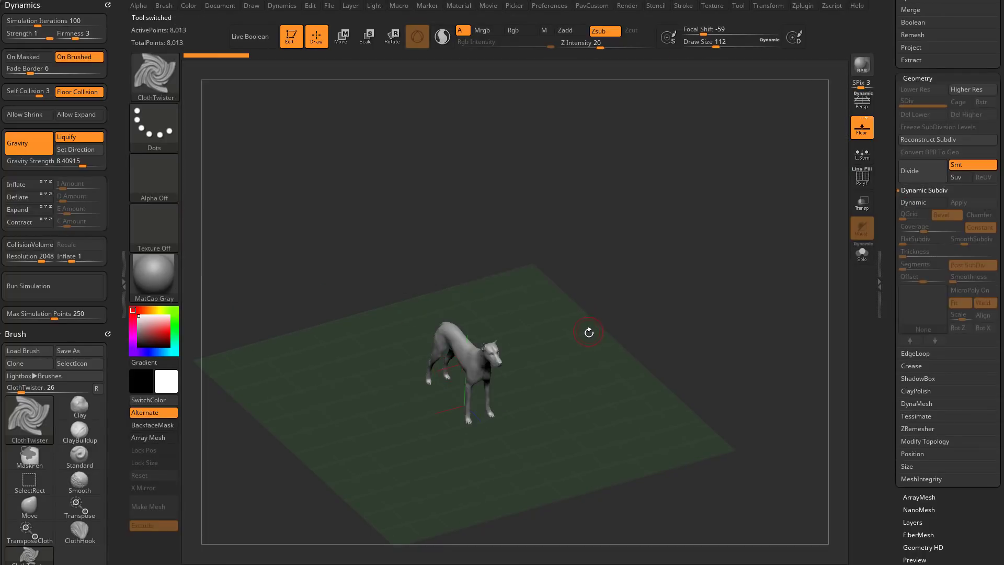
{"action": "mouse_move", "coordinate": [590, 334]}
{"action": "left_mouse_down"}
{"action": "mouse_move", "coordinate": [598, 296]}
{"action": "mouse_move", "coordinate": [617, 356]}
{"action": "mouse_move", "coordinate": [626, 314]}
{"action": "left_mouse_up"}
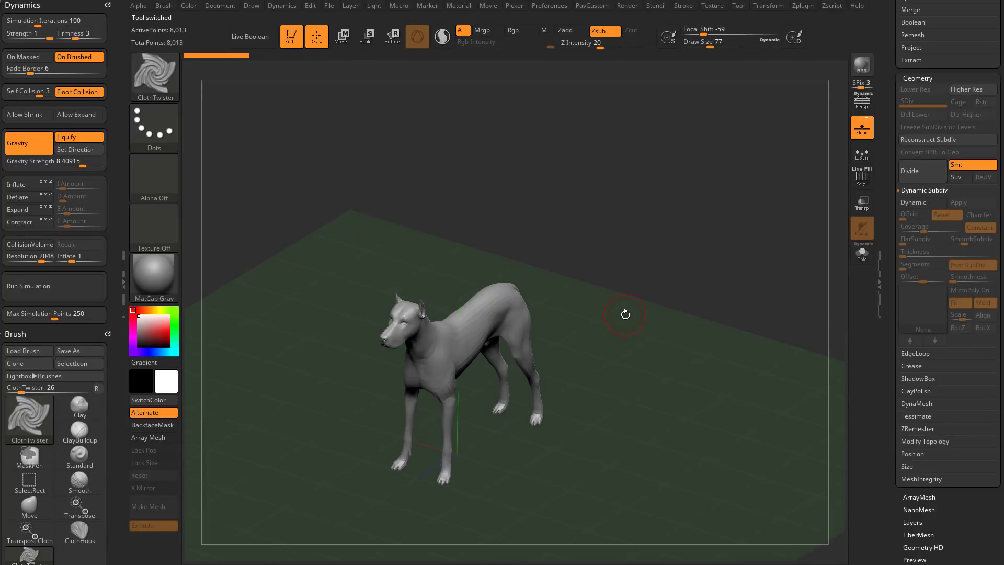
{"action": "left_click_drag", "start_coordinate": [509, 266], "coordinate": [594, 284]}
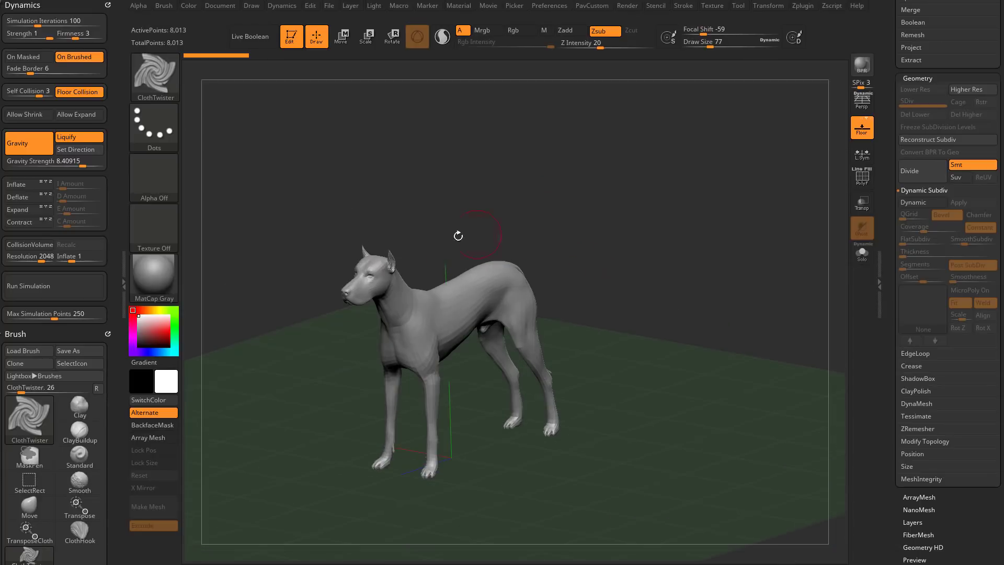
Run the gravity simulation on the dog and undo the collapse
{"action": "left_click", "coordinate": [55, 283]}
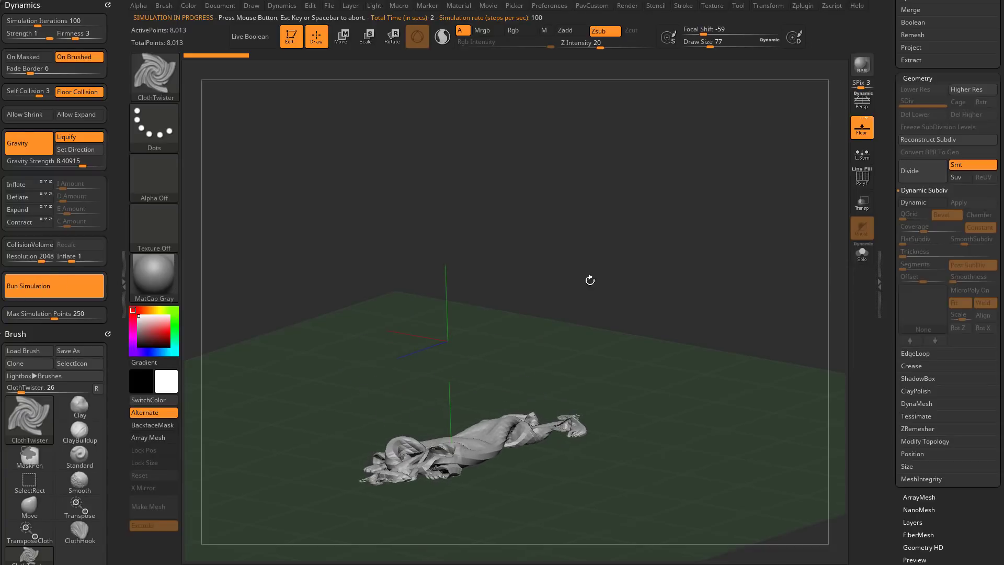
{"action": "left_click_drag", "start_coordinate": [589, 281], "coordinate": [593, 293]}
{"action": "key", "text": "ctrl+z"}
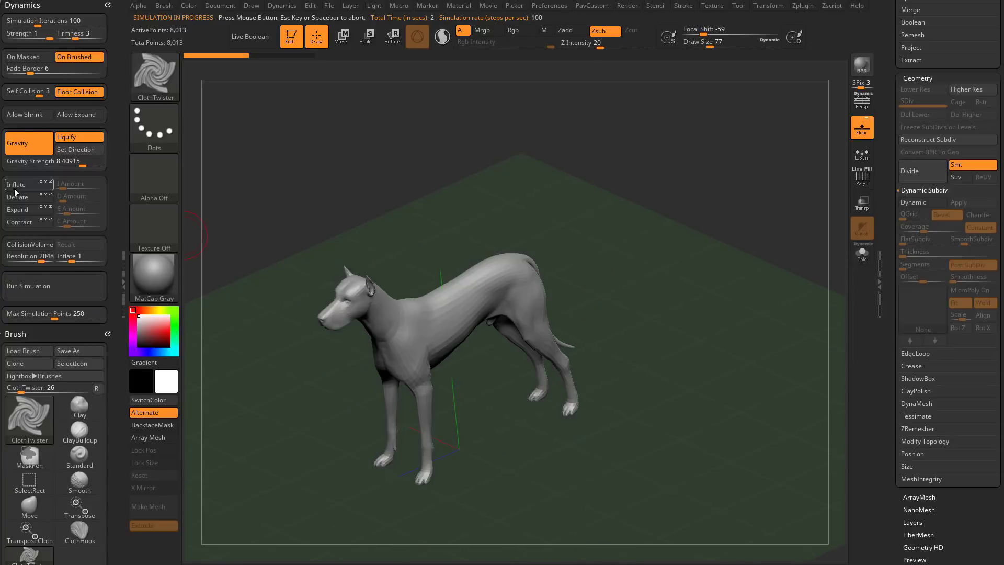
Turn on Inflate, run the simulation on the dog again and undo the result
{"action": "left_click", "coordinate": [49, 277]}
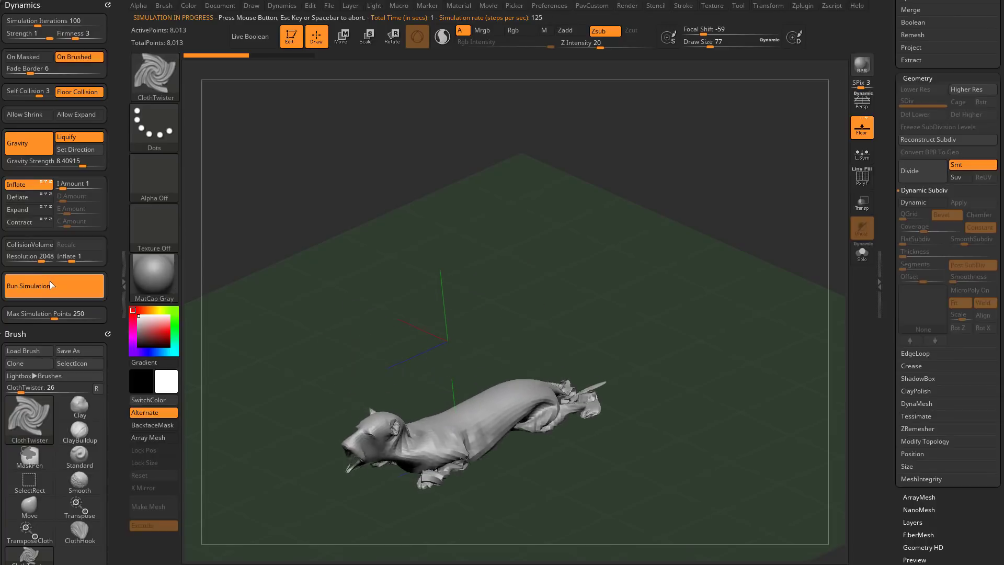
{"action": "left_click", "coordinate": [46, 287]}
{"action": "key", "text": "ctrl+z"}
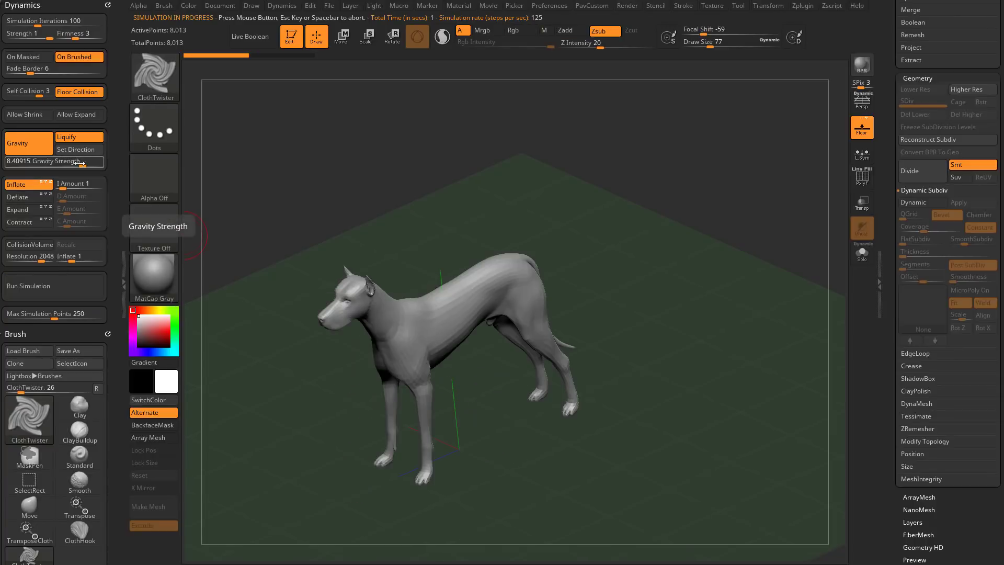
Set Gravity Strength to about 2.53 with Liquify off, run the simulation on the dog and undo the result
{"action": "left_click_drag", "start_coordinate": [82, 166], "coordinate": [76, 172]}
{"action": "left_click", "coordinate": [52, 281]}
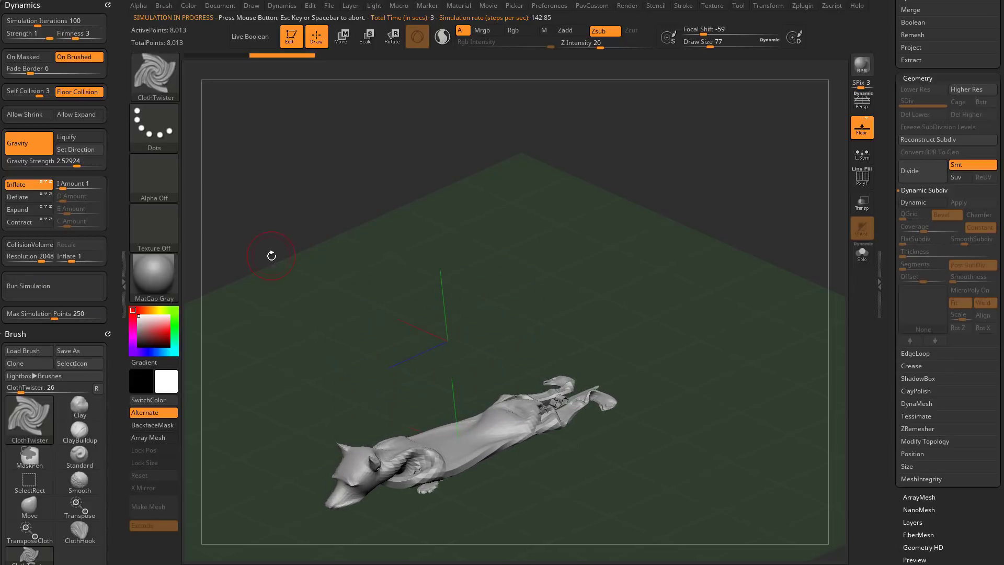
{"action": "key", "text": "ctrl+z"}
Raise the Inflate amount to about 19, run the simulation on the dog and undo the result
{"action": "left_click_drag", "start_coordinate": [69, 185], "coordinate": [73, 185]}
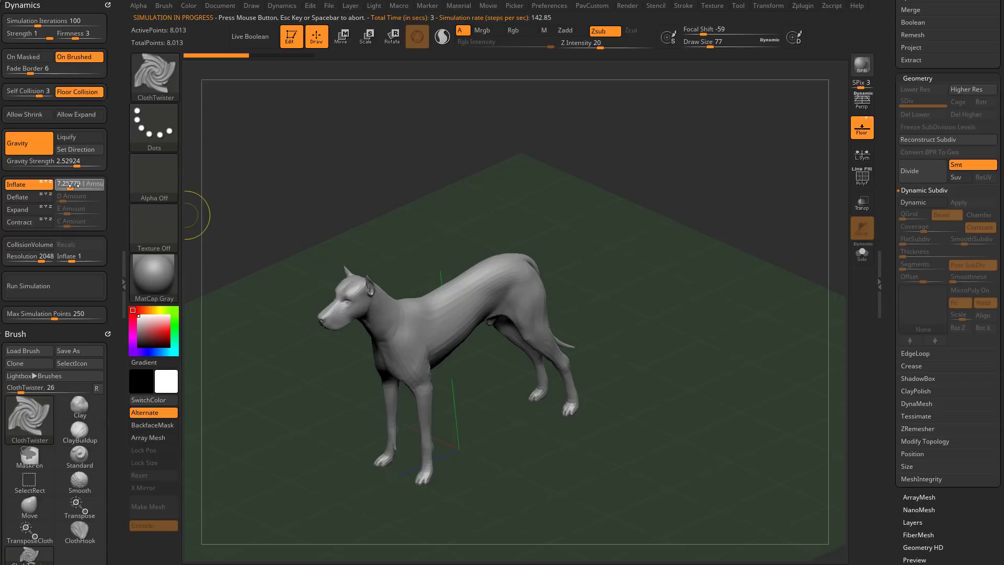
{"action": "left_click", "coordinate": [52, 289]}
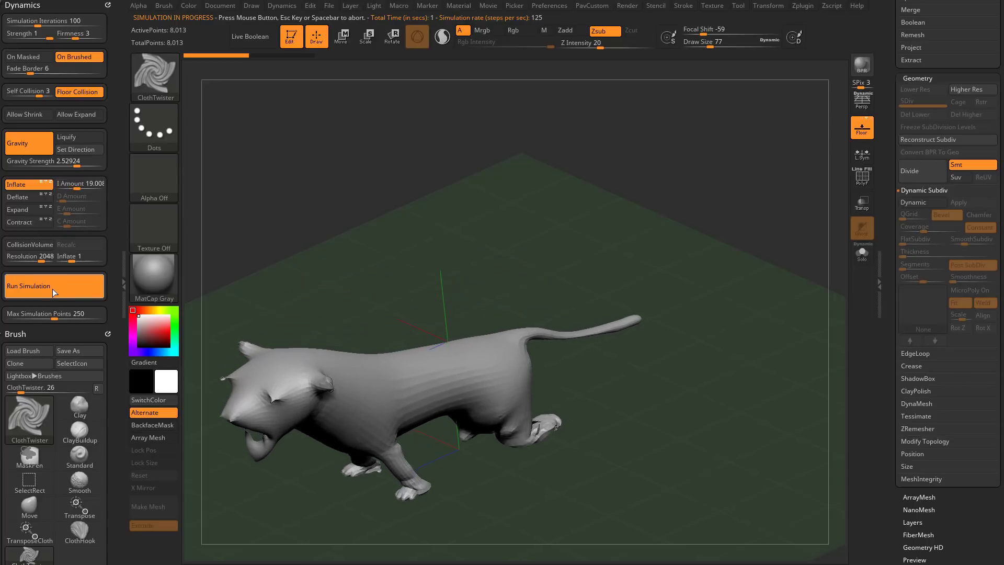
{"action": "key", "text": "ctrl+z"}
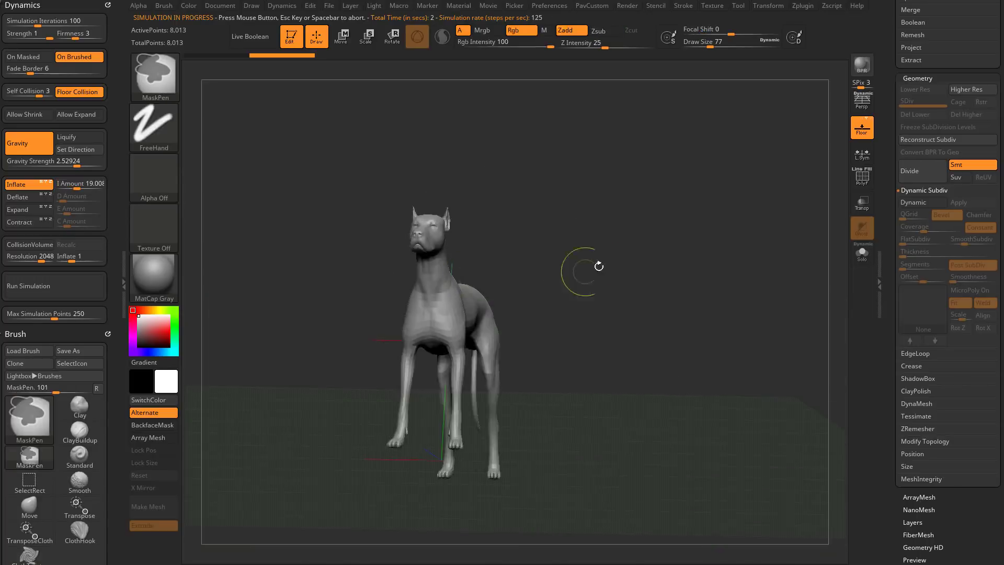
Close the open holes in the dog mesh with Close Holes from Modify Topology
{"action": "left_click_drag", "start_coordinate": [598, 266], "coordinate": [605, 268]}
{"action": "key", "text": "space"}
{"action": "mouse_move", "coordinate": [894, 210]}
{"action": "left_mouse_down"}
{"action": "mouse_move", "coordinate": [894, 261]}
{"action": "mouse_move", "coordinate": [895, 214]}
{"action": "left_mouse_up"}
{"action": "left_click", "coordinate": [909, 446], "text": "shift"}
{"action": "left_click_drag", "start_coordinate": [895, 445], "coordinate": [899, 381]}
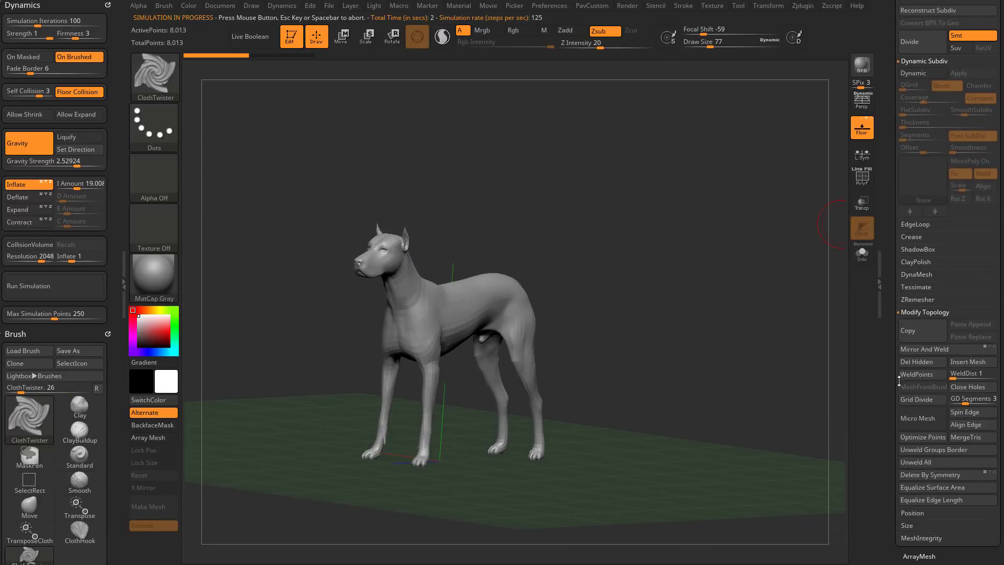
{"action": "left_click", "coordinate": [964, 387]}
{"action": "left_click_drag", "start_coordinate": [646, 301], "coordinate": [604, 306]}
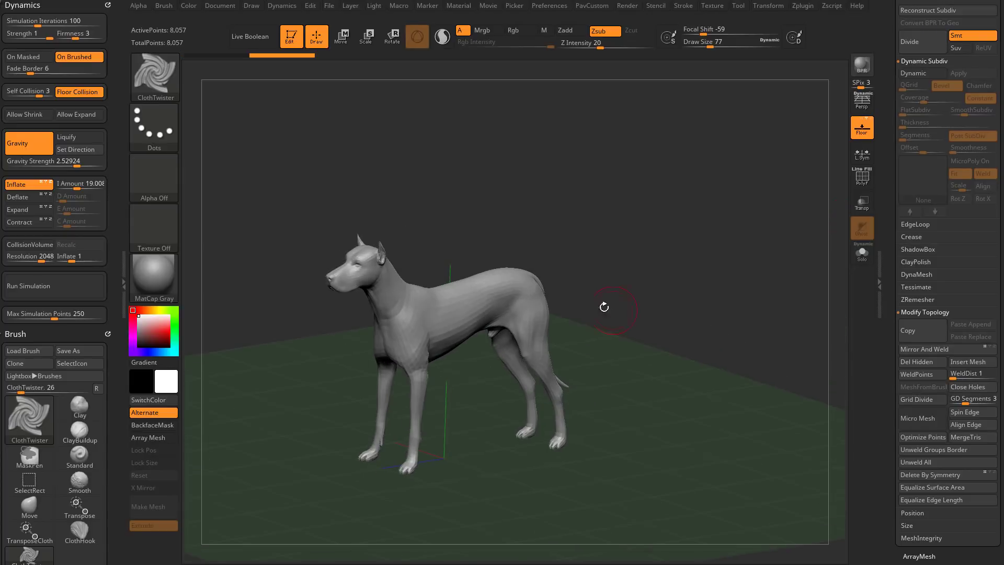
Run the inflate and gravity simulation on the closed dog mesh and inspect the inflated body
{"action": "left_click", "coordinate": [52, 284]}
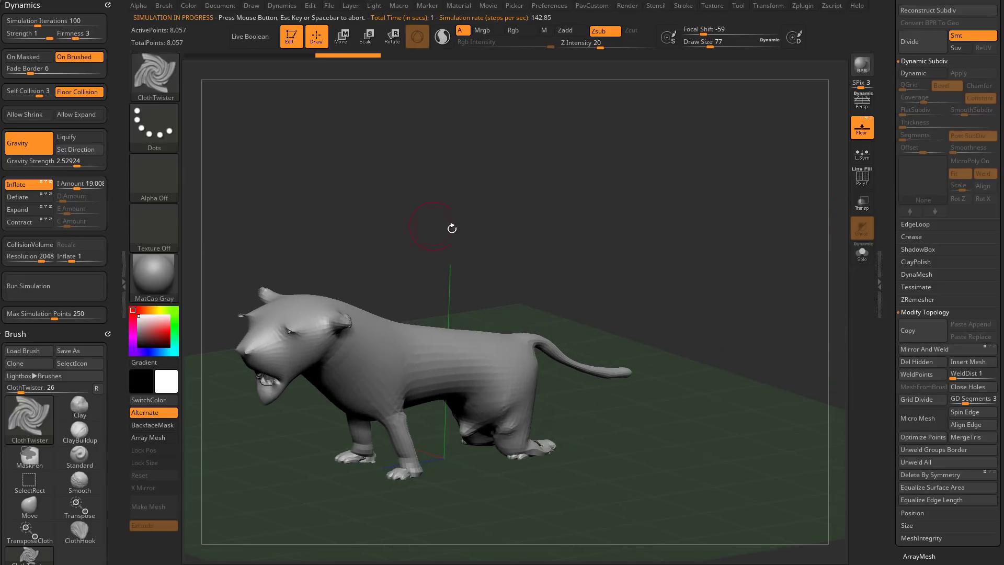
{"action": "left_click_drag", "start_coordinate": [612, 225], "coordinate": [524, 285]}
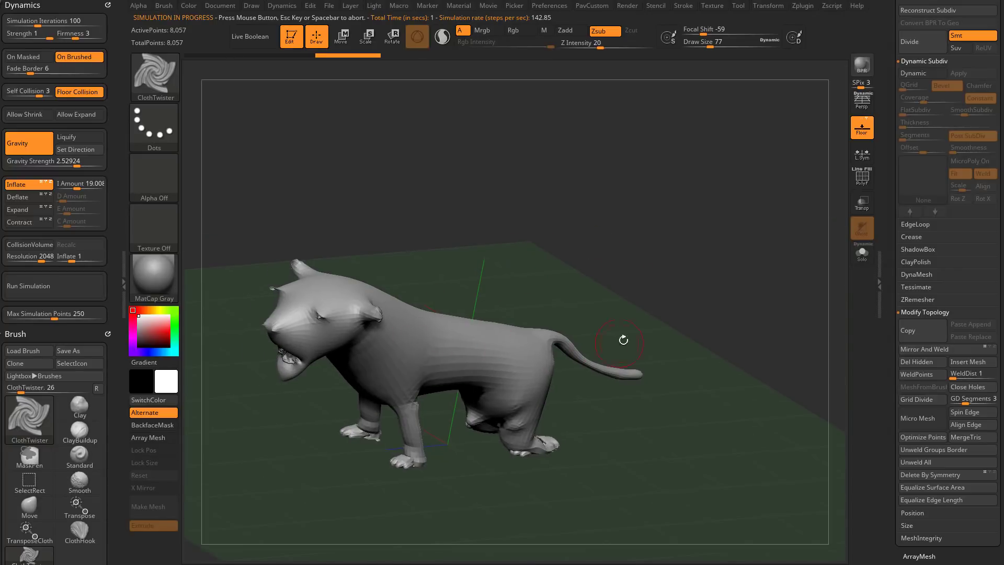
{"action": "left_click_drag", "start_coordinate": [623, 340], "coordinate": [601, 312]}
Choose the TransposeCloth brush, try pulling the inflated dog downward and undo the move
{"action": "key", "text": "w"}
{"action": "key", "text": "b"}
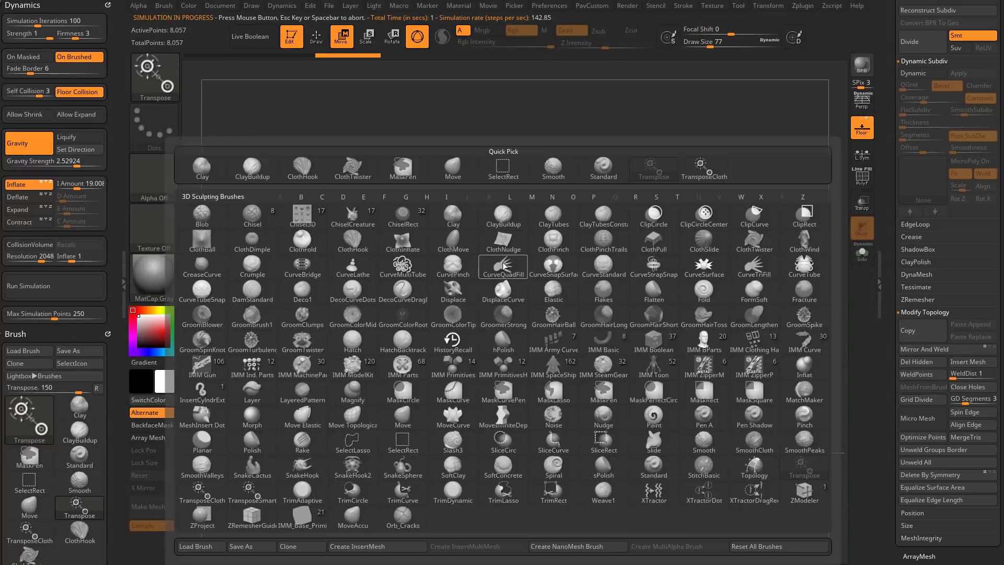
{"action": "key", "text": "t"}
{"action": "key", "text": "c"}
{"action": "left_click_drag", "start_coordinate": [468, 285], "coordinate": [466, 377]}
{"action": "key", "text": "ctrl+z"}
Turn off Inflate to let the dog collapse onto the floor, and turn on Dynamic Subdiv to smooth it
{"action": "left_click", "coordinate": [30, 187]}
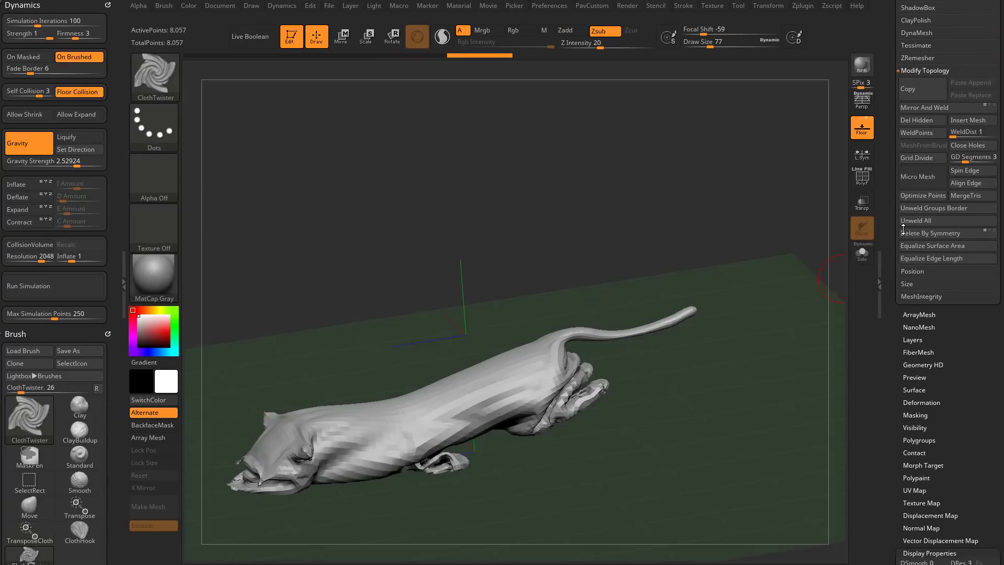
{"action": "scroll", "coordinate": [903, 228], "scroll_direction": "up", "scroll_amount": 7}
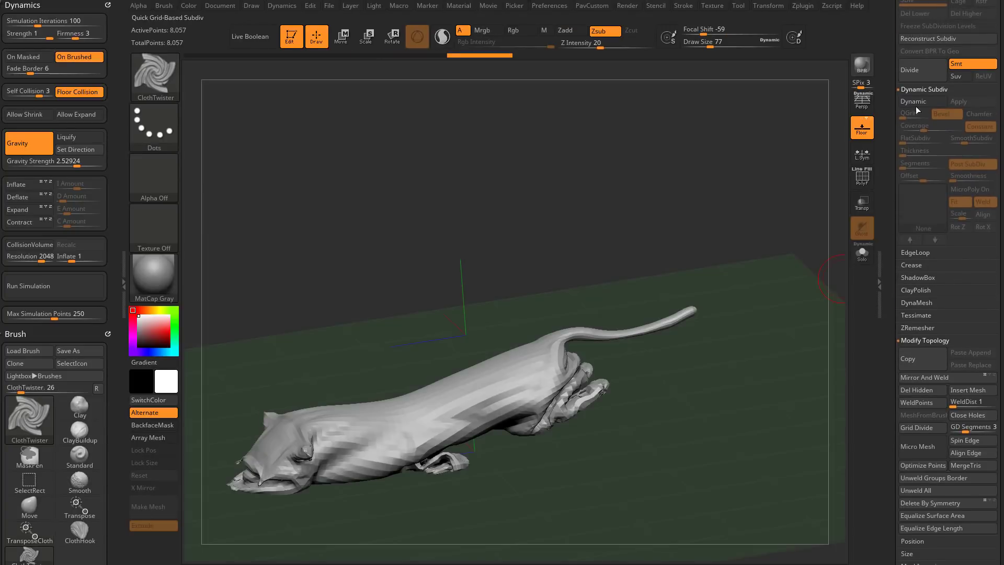
{"action": "left_click", "coordinate": [916, 102]}
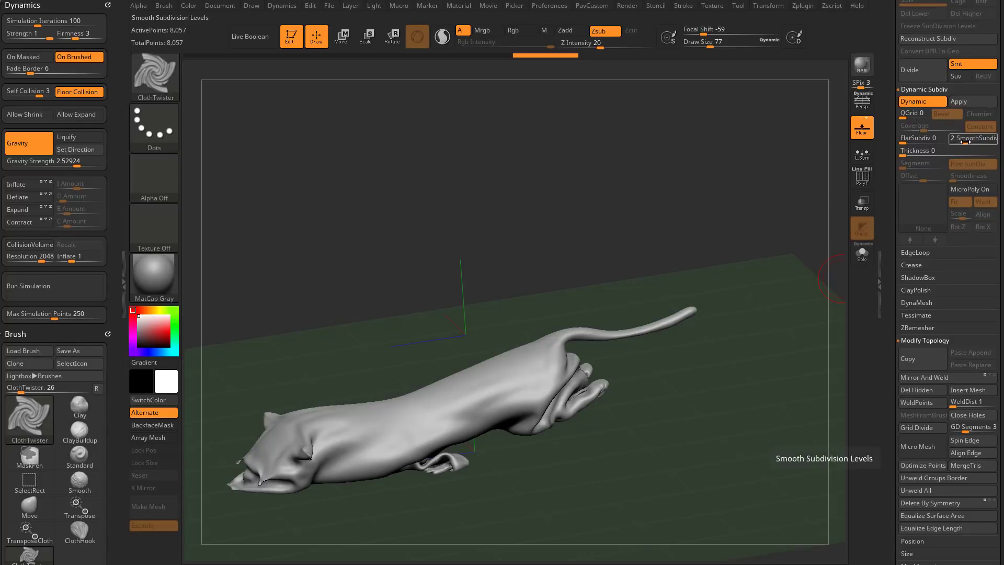
Lift and deform the collapsed dog into an upright pose with the TransposeCloth gizmo
{"action": "left_click_drag", "start_coordinate": [591, 259], "coordinate": [554, 265]}
{"action": "key", "text": "w"}
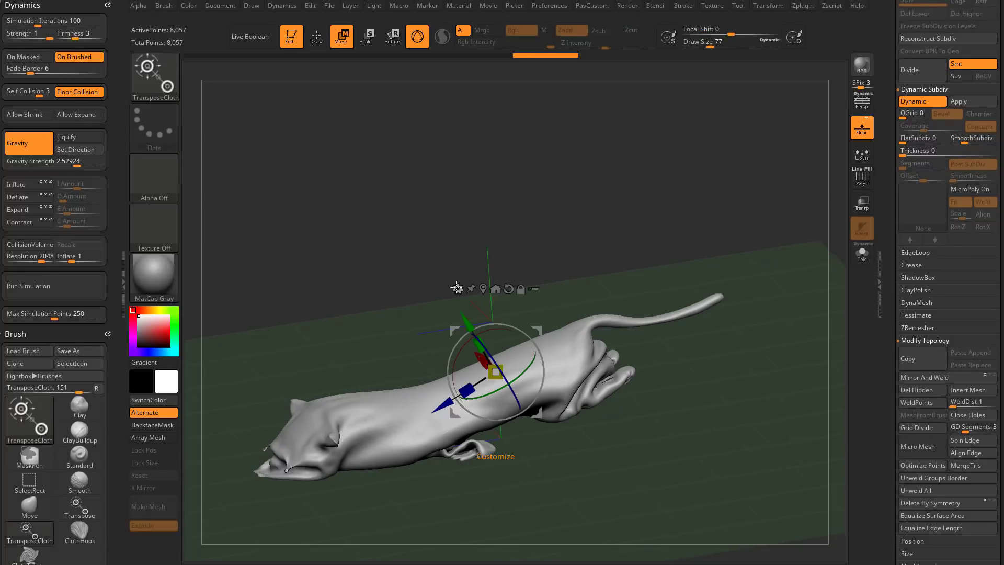
{"action": "mouse_move", "coordinate": [487, 328]}
{"action": "left_mouse_down"}
{"action": "mouse_move", "coordinate": [496, 341]}
{"action": "mouse_move", "coordinate": [601, 355]}
{"action": "mouse_move", "coordinate": [663, 327]}
{"action": "left_mouse_up"}
{"action": "key", "text": "q"}
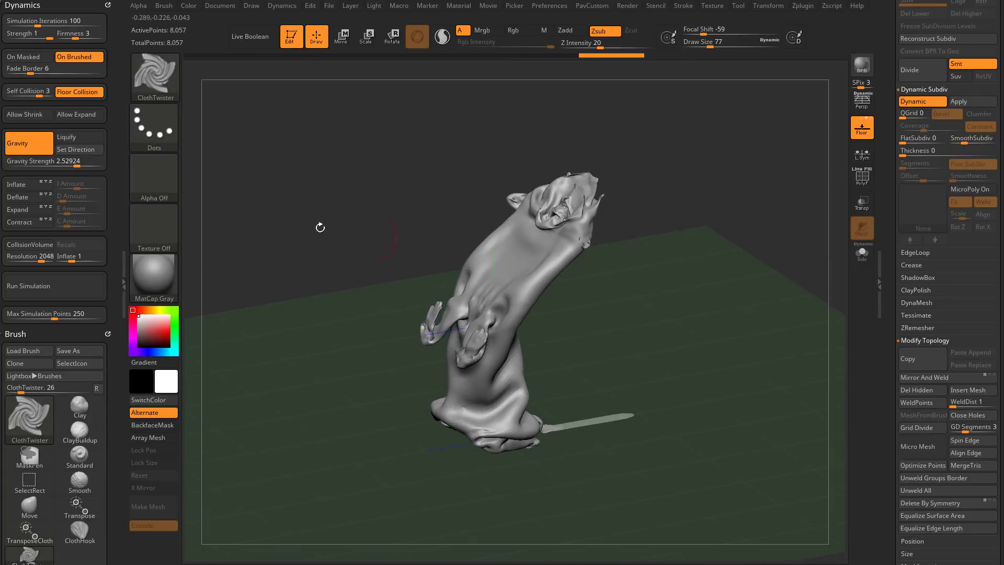
Run the simulation on the upright dog, stop it and rerun it with Gravity Strength at about 7.62
{"action": "left_click", "coordinate": [44, 293]}
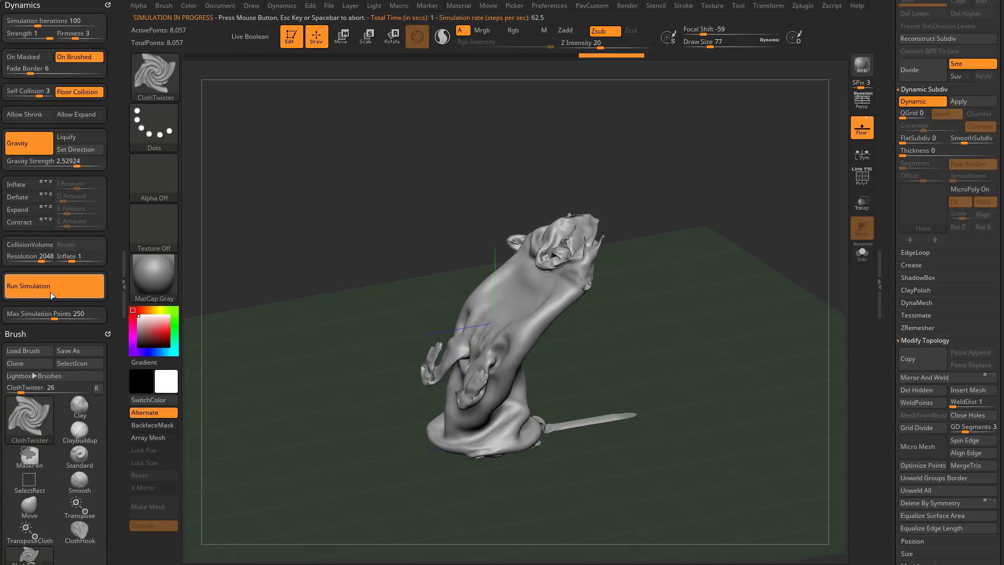
{"action": "left_click", "coordinate": [221, 157]}
{"action": "left_click", "coordinate": [82, 164]}
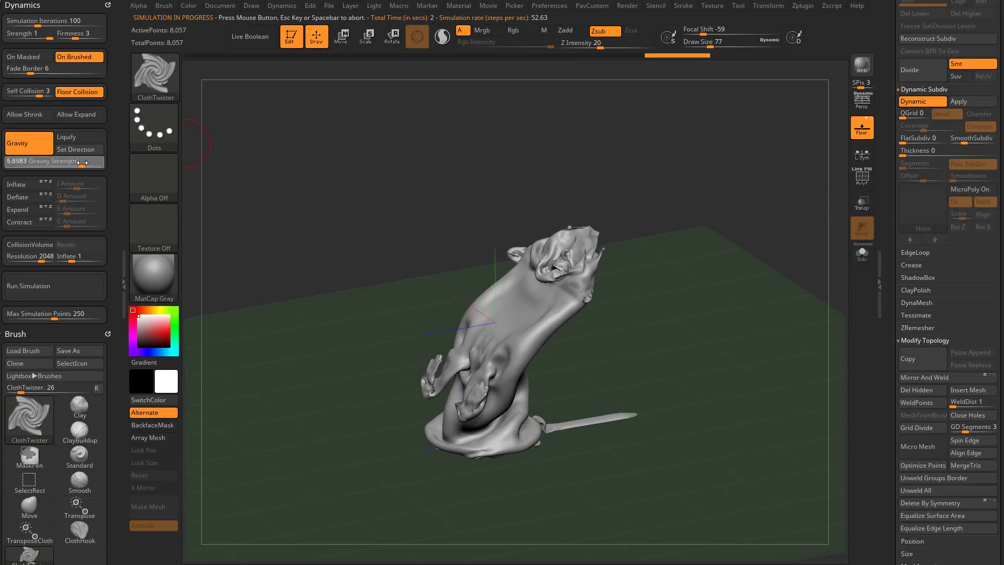
{"action": "left_click", "coordinate": [51, 292]}
{"action": "left_click_drag", "start_coordinate": [660, 270], "coordinate": [652, 304]}
Twist the slumped dog with the ClothTwister brush at Draw Size 112 and inspect the folds
{"action": "key", "text": "s"}
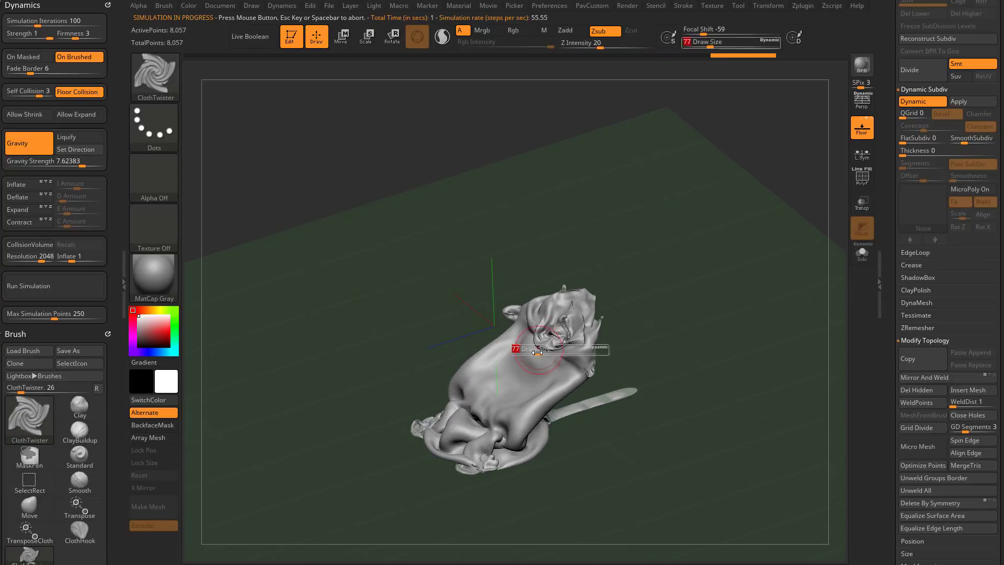
{"action": "mouse_move", "coordinate": [538, 352]}
{"action": "left_mouse_down"}
{"action": "mouse_move", "coordinate": [554, 352]}
{"action": "mouse_move", "coordinate": [511, 360]}
{"action": "mouse_move", "coordinate": [531, 403]}
{"action": "mouse_move", "coordinate": [479, 419]}
{"action": "left_mouse_up"}
{"action": "mouse_move", "coordinate": [674, 356]}
{"action": "left_mouse_down", "text": "alt"}
{"action": "mouse_move", "coordinate": [626, 348]}
{"action": "mouse_move", "coordinate": [614, 327]}
{"action": "left_mouse_up", "text": "alt"}
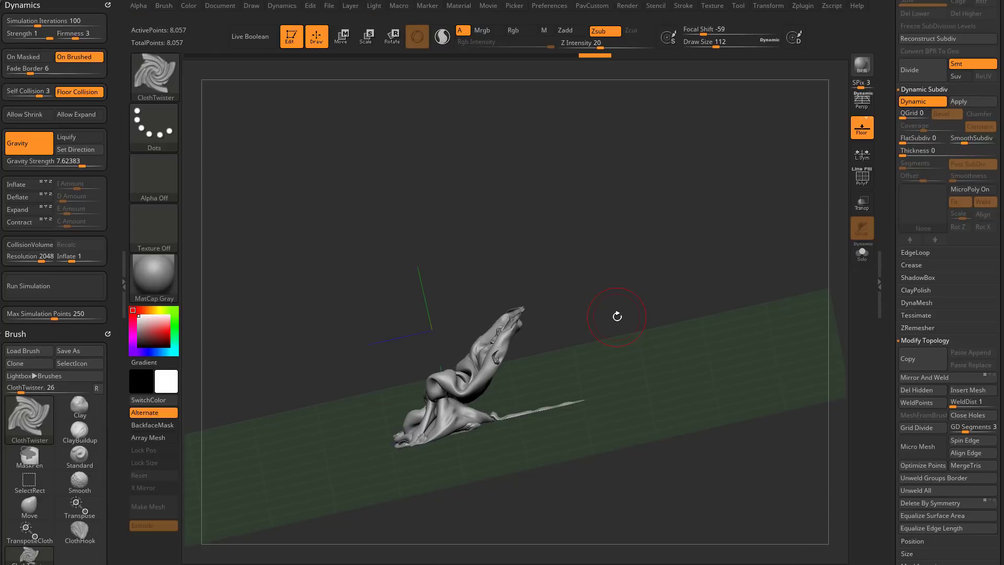
{"action": "mouse_move", "coordinate": [617, 316]}
{"action": "left_mouse_down"}
{"action": "mouse_move", "coordinate": [502, 230]}
{"action": "mouse_move", "coordinate": [429, 260]}
{"action": "left_mouse_up"}
Choose the Standard brush for the thickened plane and set Draw Size to 90
{"action": "key", "text": "b"}
{"action": "key", "text": "s"}
{"action": "key", "text": "t"}
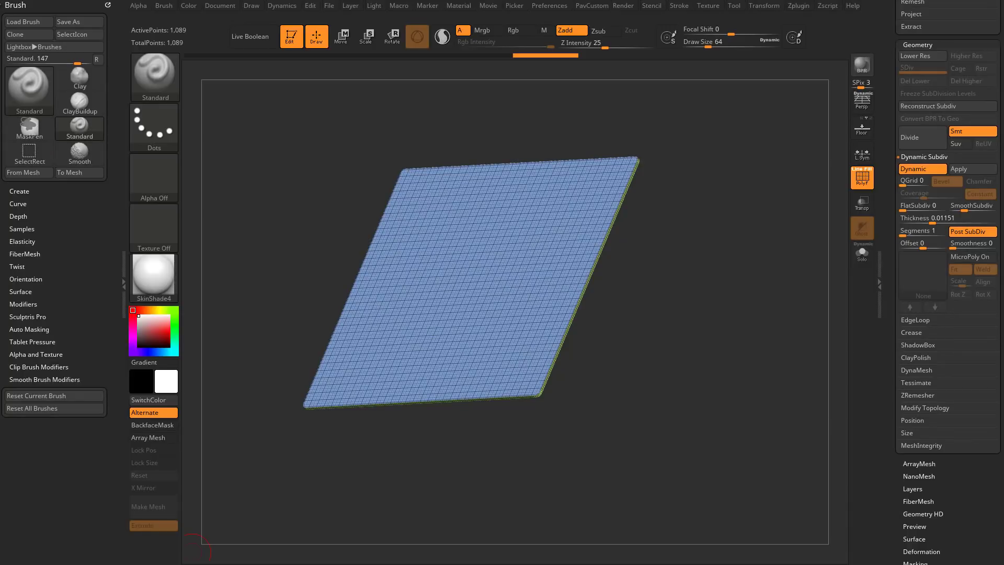
{"action": "mouse_move", "coordinate": [706, 234]}
{"action": "left_mouse_down"}
{"action": "mouse_move", "coordinate": [715, 256]}
{"action": "mouse_move", "coordinate": [703, 288]}
{"action": "left_mouse_up"}
{"action": "key", "text": "s"}
{"action": "left_click_drag", "start_coordinate": [705, 287], "coordinate": [710, 288]}
{"action": "mouse_move", "coordinate": [707, 286]}
{"action": "left_mouse_down", "text": "alt"}
{"action": "mouse_move", "coordinate": [699, 263]}
{"action": "mouse_move", "coordinate": [730, 249]}
{"action": "mouse_move", "coordinate": [731, 268]}
{"action": "left_mouse_up", "text": "alt"}
{"action": "key", "text": "s"}
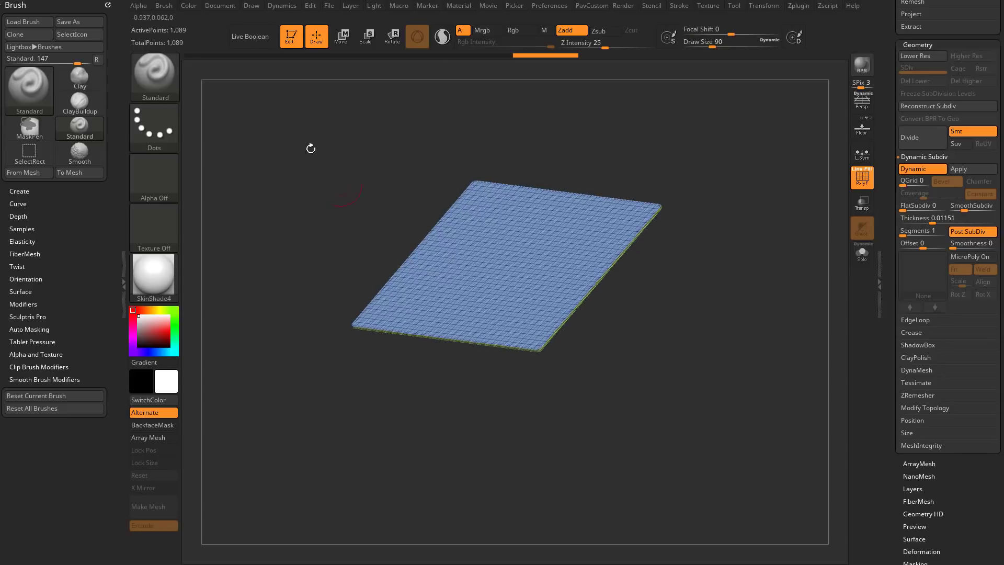
Replace the docked Brush palette with the Dynamics palette
{"action": "left_click", "coordinate": [108, 6]}
{"action": "left_click", "coordinate": [281, 6]}
{"action": "mouse_move", "coordinate": [272, 18]}
{"action": "left_mouse_down"}
{"action": "mouse_move", "coordinate": [85, 61]}
{"action": "mouse_move", "coordinate": [73, 33]}
{"action": "left_mouse_up"}
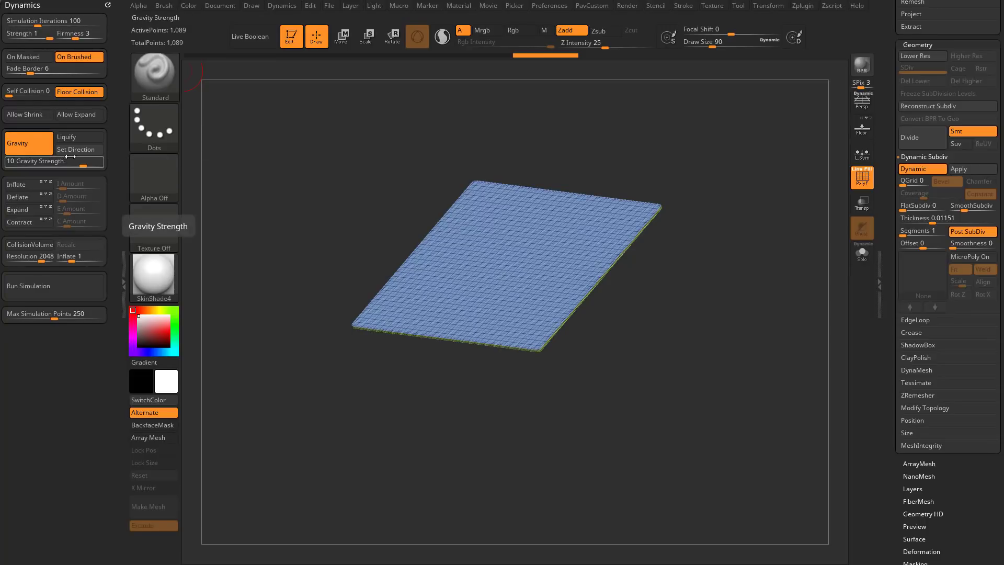
Show the floor grid under the plane and view the plane standing upright above it
{"action": "left_click_drag", "start_coordinate": [888, 180], "coordinate": [885, 295]}
{"action": "left_click_drag", "start_coordinate": [695, 277], "coordinate": [738, 243]}
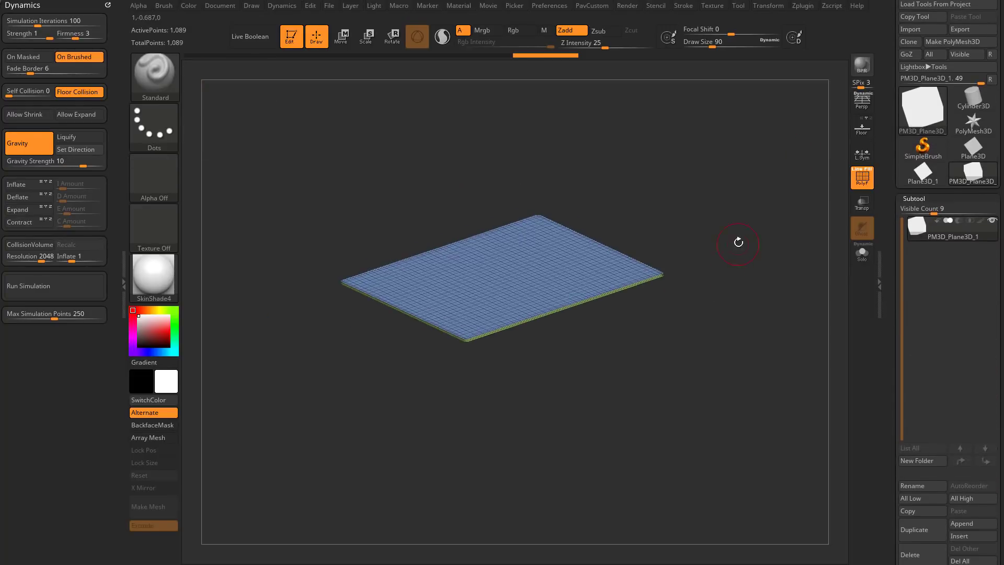
{"action": "left_click", "coordinate": [862, 127]}
{"action": "left_click_drag", "start_coordinate": [735, 179], "coordinate": [360, 179]}
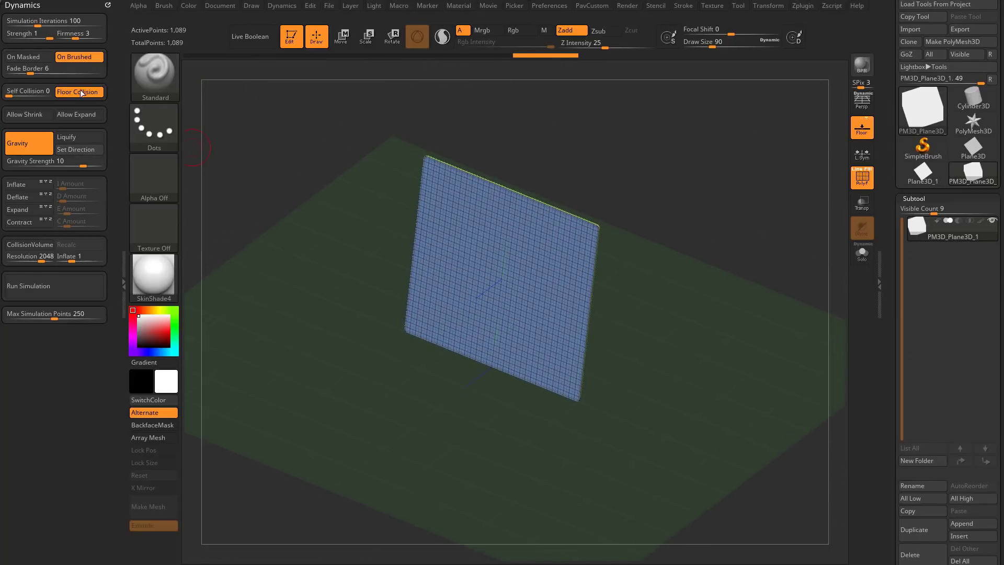
Run the gravity simulation on the upright plane and undo the collapse
{"action": "left_click", "coordinate": [71, 285]}
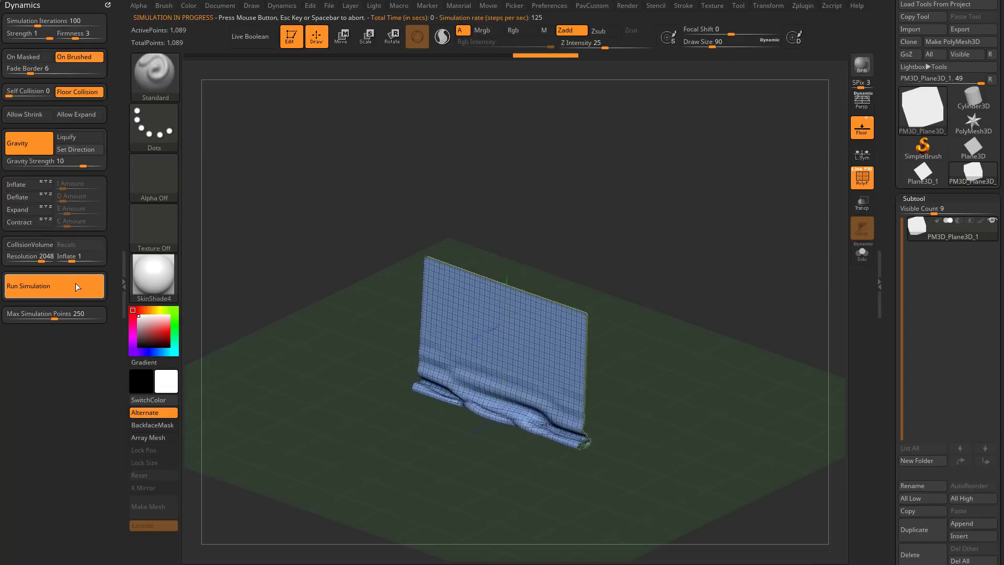
{"action": "left_click", "coordinate": [706, 304]}
{"action": "key", "text": "ctrl+z"}
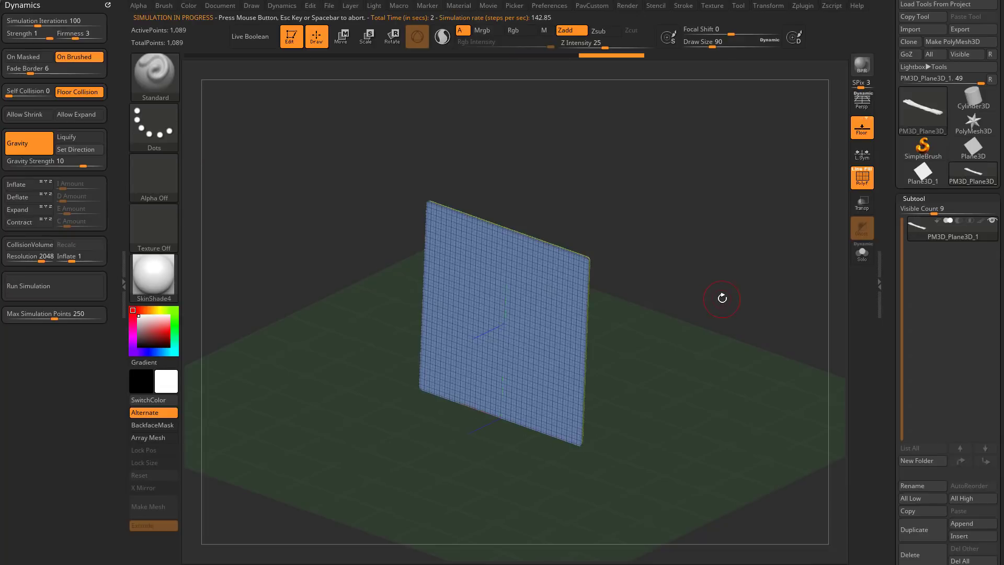
Append a Sphere3D subtool to the plane and make the plane the active subtool again
{"action": "left_click_drag", "start_coordinate": [893, 428], "coordinate": [892, 242]}
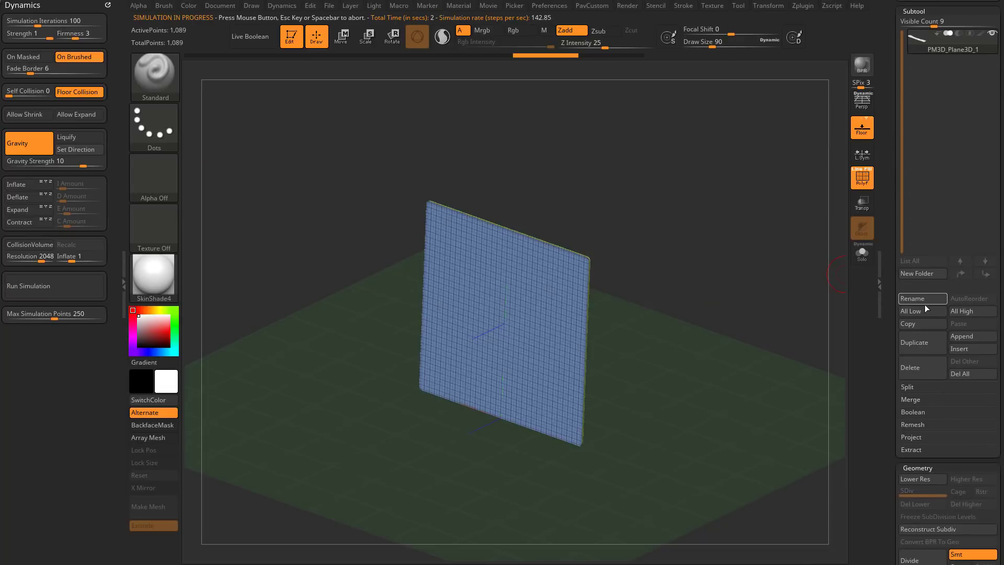
{"action": "left_click", "coordinate": [968, 335]}
{"action": "left_click", "coordinate": [509, 396]}
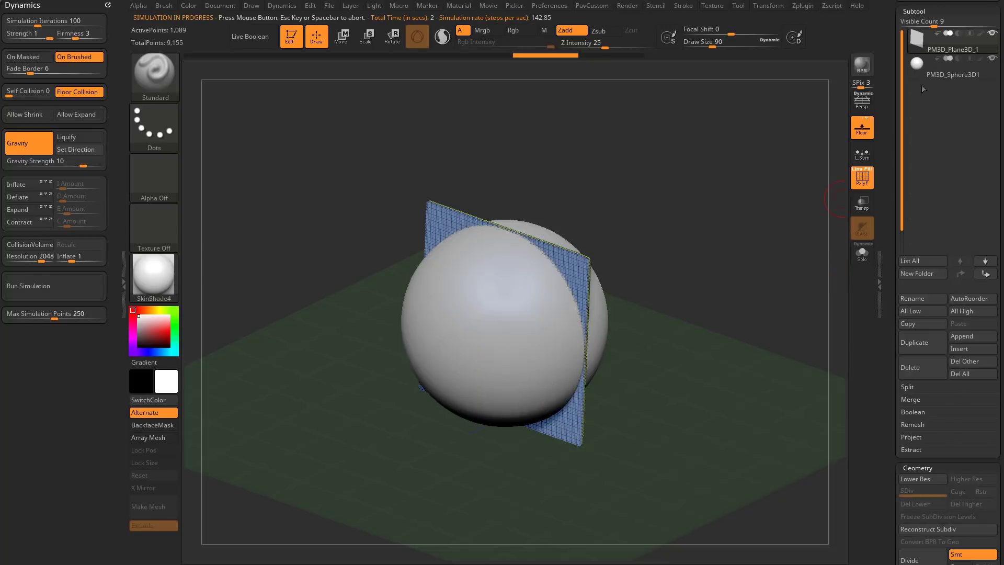
{"action": "left_click", "coordinate": [937, 70]}
{"action": "left_click", "coordinate": [941, 43]}
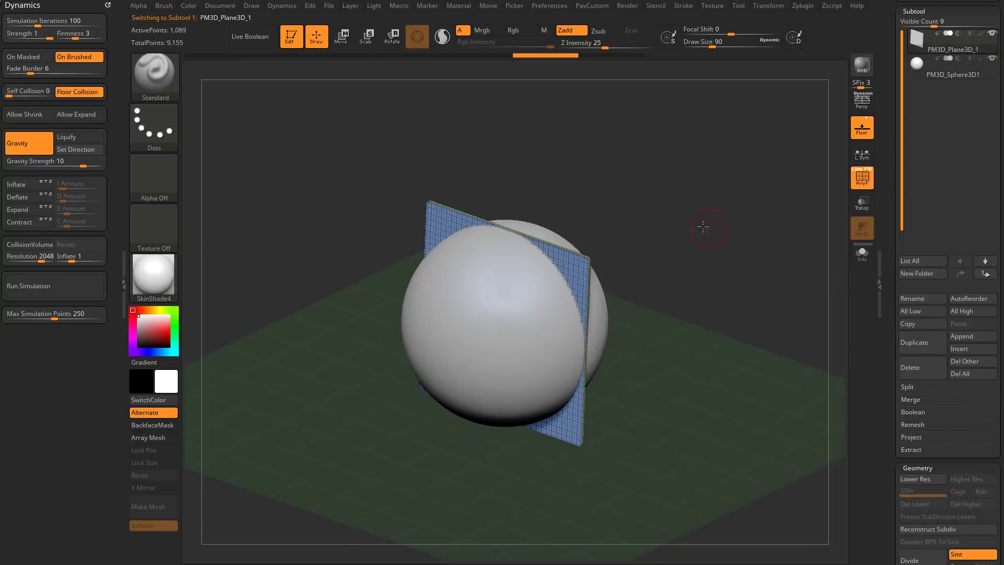
Rotate the plane to lie horizontal and move it up above the sphere
{"action": "left_click_drag", "start_coordinate": [703, 226], "coordinate": [660, 236], "text": "shift"}
{"action": "key", "text": "w"}
{"action": "left_click_drag", "start_coordinate": [523, 279], "coordinate": [566, 352]}
{"action": "left_click_drag", "start_coordinate": [506, 260], "coordinate": [506, 140]}
{"action": "left_click_drag", "start_coordinate": [663, 215], "coordinate": [700, 247]}
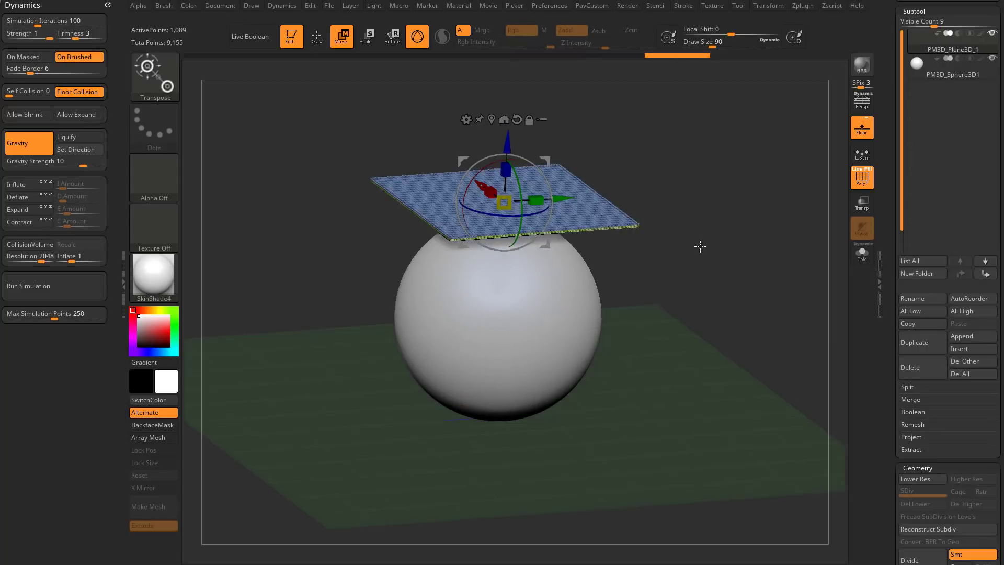
Select the sphere subtool and scale it down uniformly to roughly a third of its size beneath the plane
{"action": "left_click", "coordinate": [543, 266], "text": "alt"}
{"action": "key", "text": "e"}
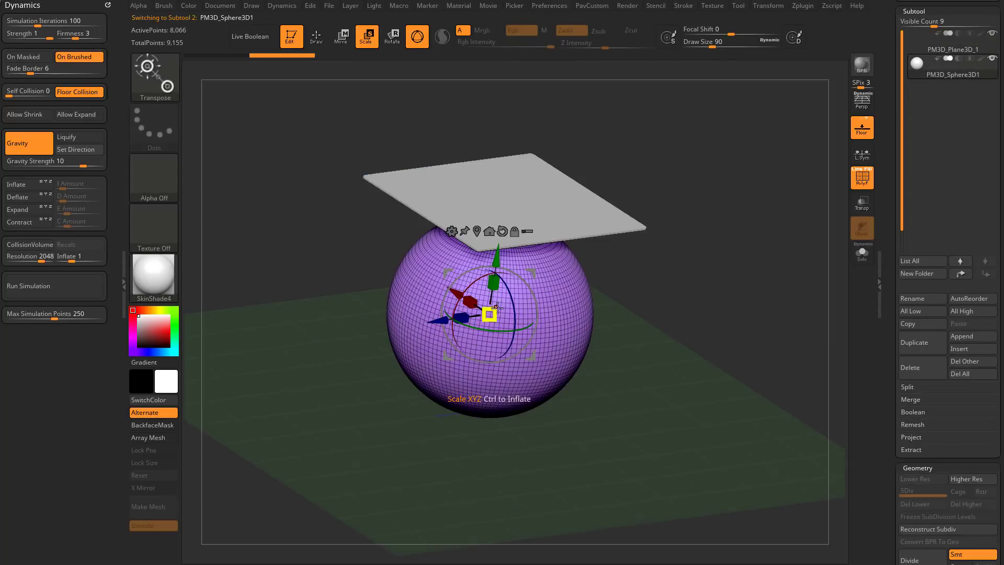
{"action": "left_click_drag", "start_coordinate": [496, 308], "coordinate": [419, 315]}
{"action": "key", "text": "q"}
{"action": "left_click_drag", "start_coordinate": [680, 250], "coordinate": [710, 287]}
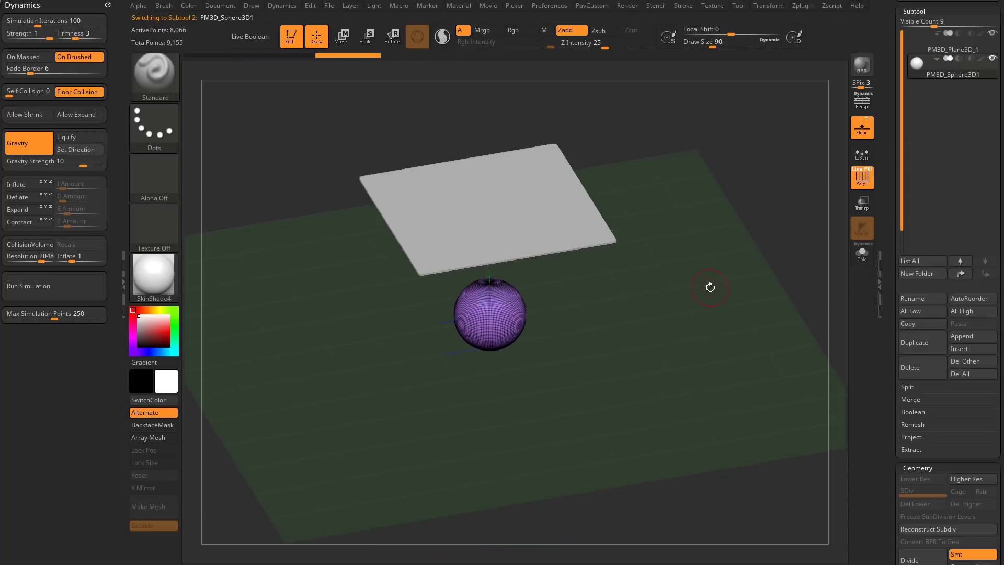
Reselect the plane, set Draw Size to 56 and examine its placement above the sphere
{"action": "left_click", "coordinate": [552, 222], "text": "alt"}
{"action": "left_click_drag", "start_coordinate": [680, 191], "coordinate": [638, 241], "text": "alt"}
{"action": "left_click_drag", "start_coordinate": [762, 194], "coordinate": [758, 183], "text": "alt"}
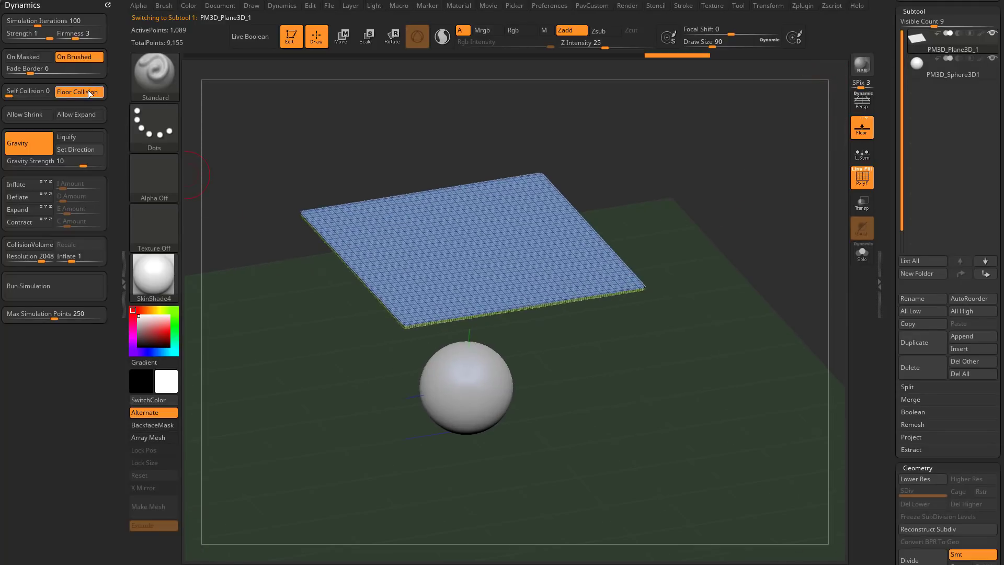
{"action": "left_click_drag", "start_coordinate": [623, 340], "coordinate": [636, 333]}
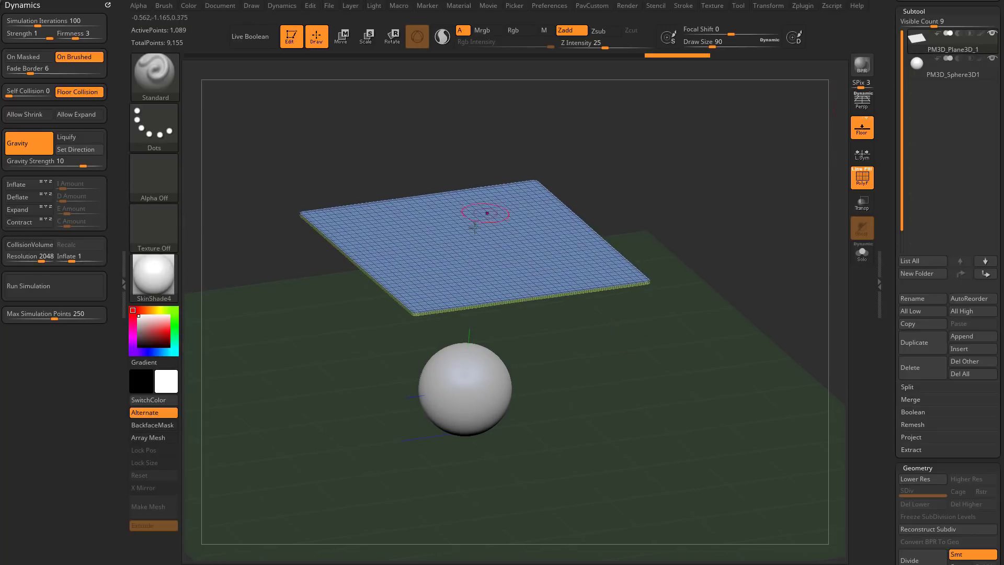
{"action": "mouse_move", "coordinate": [581, 204]}
{"action": "left_mouse_down"}
{"action": "mouse_move", "coordinate": [628, 190]}
{"action": "mouse_move", "coordinate": [594, 240]}
{"action": "left_mouse_up"}
{"action": "key", "text": "space"}
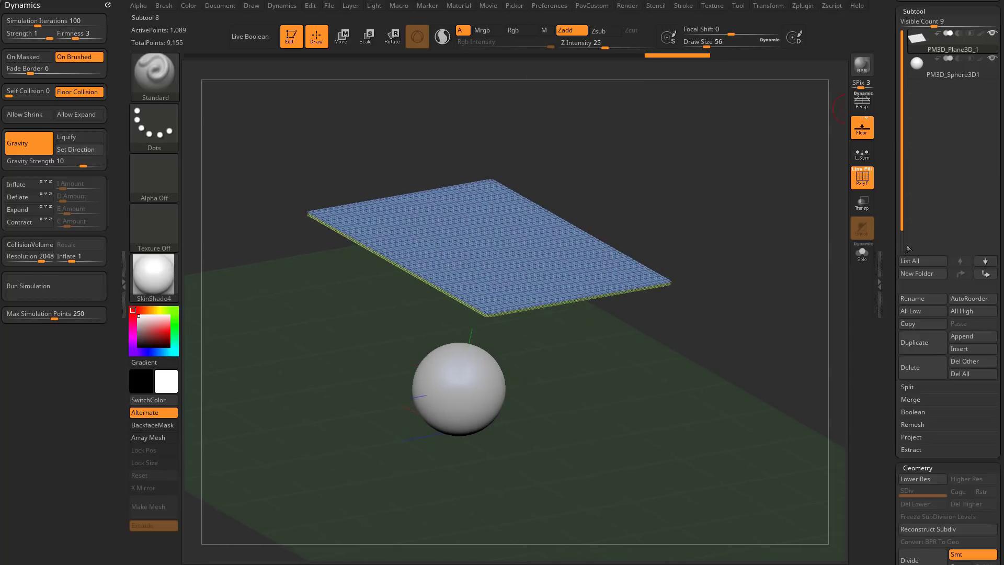
{"action": "left_click_drag", "start_coordinate": [544, 361], "coordinate": [594, 350]}
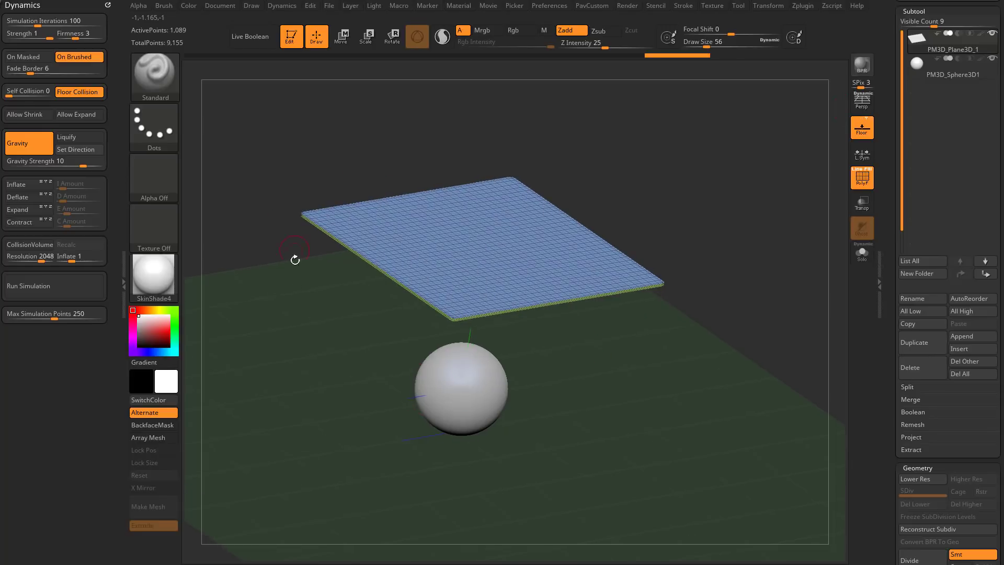
Turn on CollisionVolume for the plane's cloth simulation and set Self Collision to 1
{"action": "left_click", "coordinate": [41, 246]}
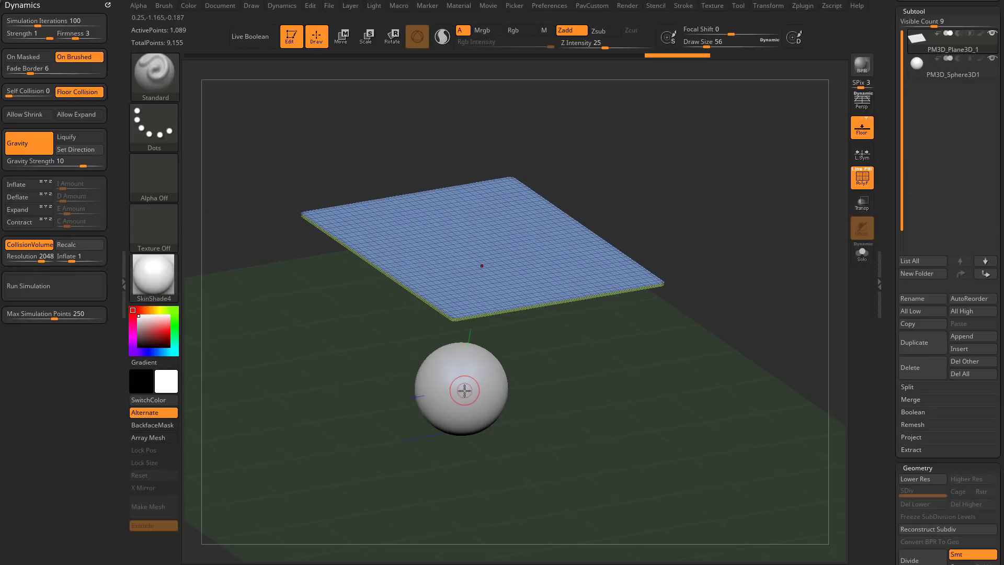
{"action": "left_click_drag", "start_coordinate": [571, 373], "coordinate": [504, 371]}
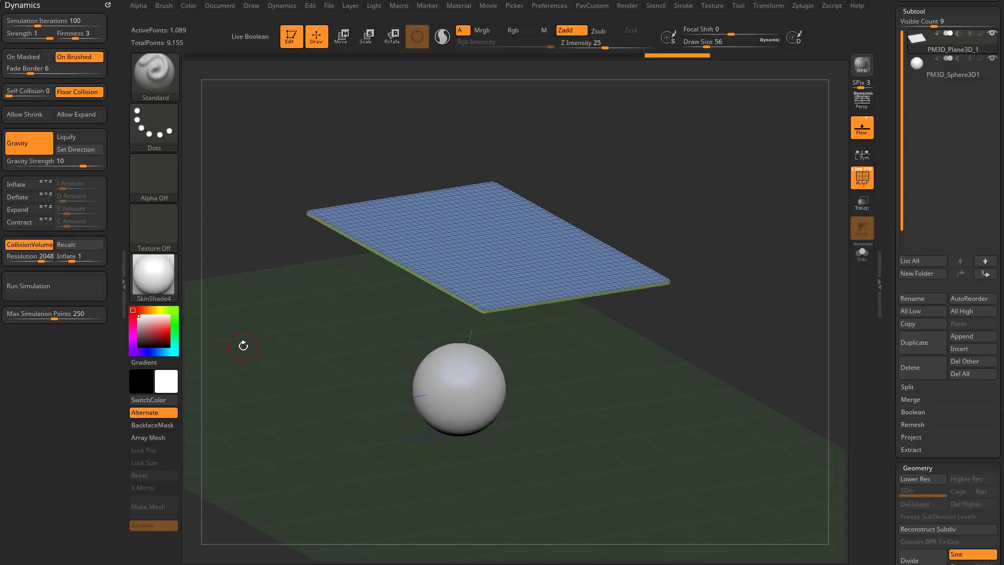
{"action": "left_click_drag", "start_coordinate": [320, 335], "coordinate": [352, 340]}
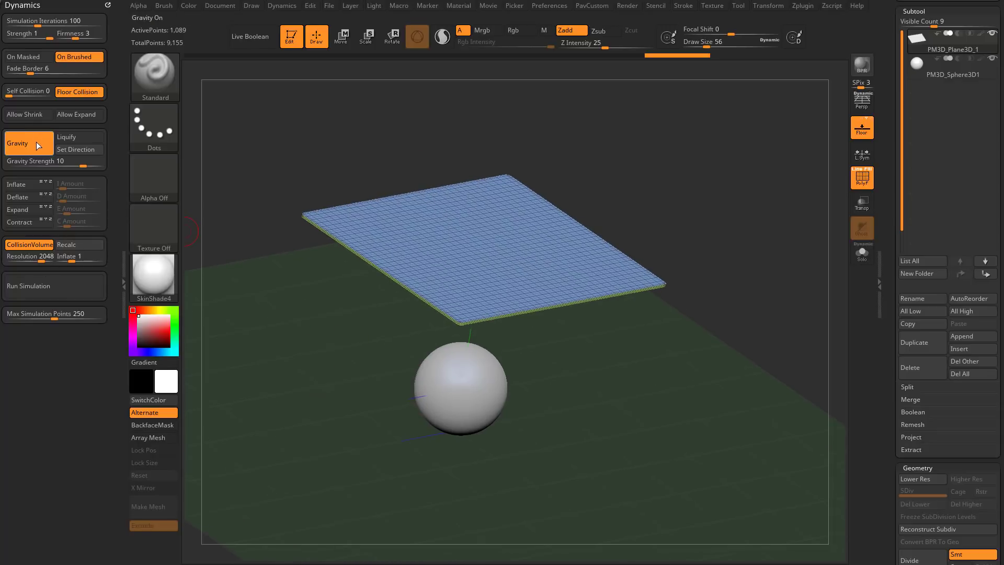
{"action": "left_click", "coordinate": [20, 92]}
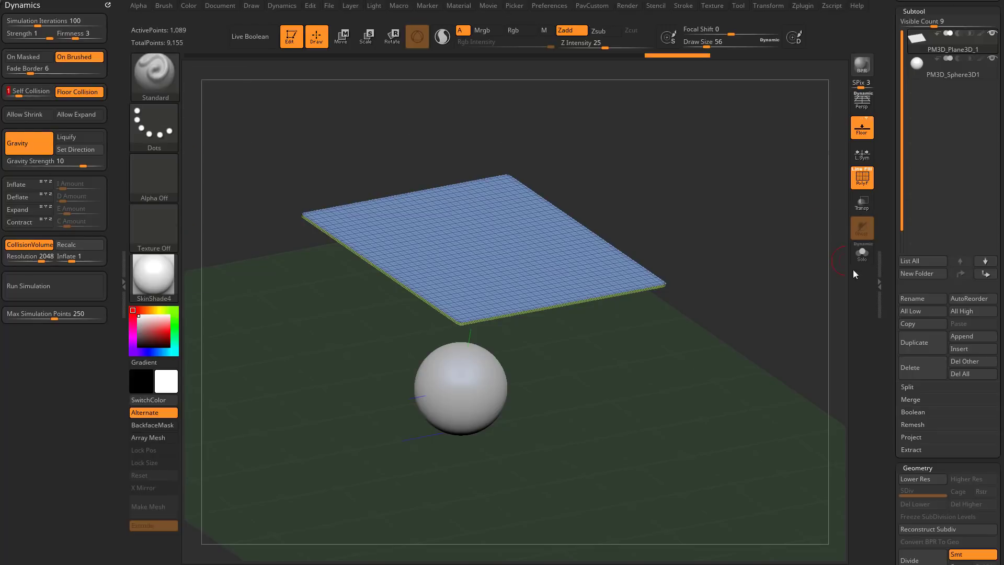
Run the gravity simulation to drop the plane over the sphere onto the floor
{"action": "scroll", "coordinate": [962, 326], "scroll_direction": "down", "scroll_amount": 6}
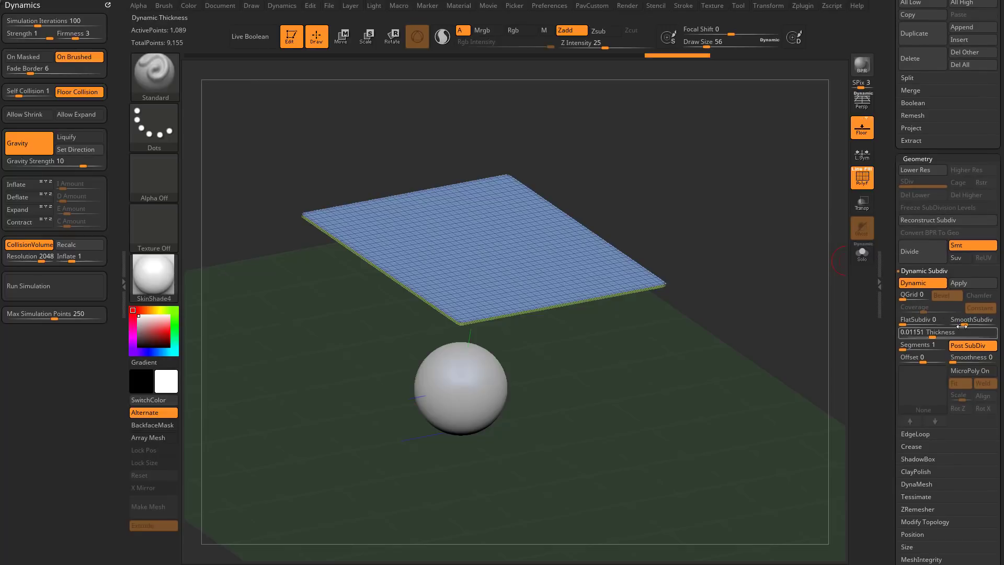
{"action": "left_click_drag", "start_coordinate": [747, 401], "coordinate": [738, 397]}
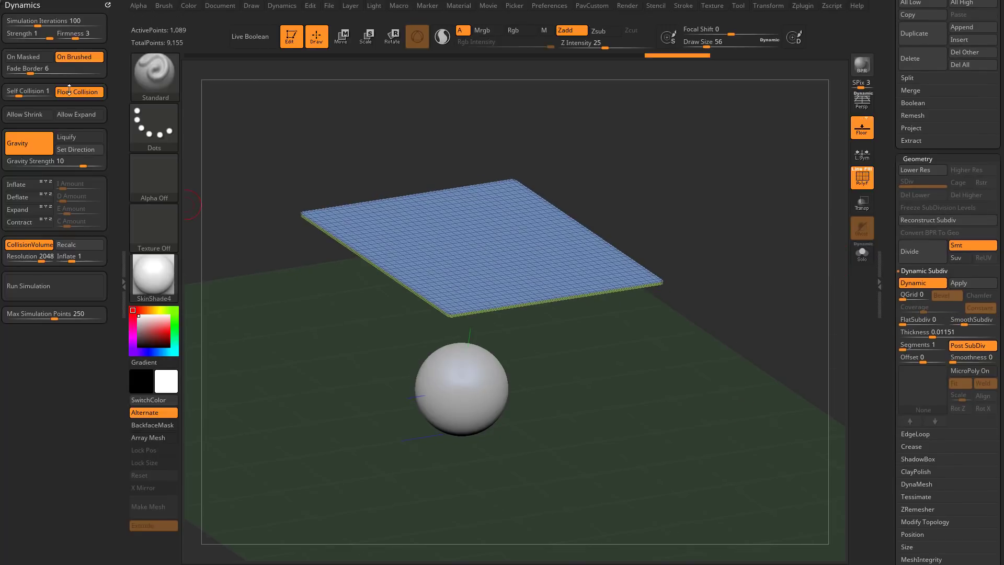
{"action": "left_click", "coordinate": [56, 282]}
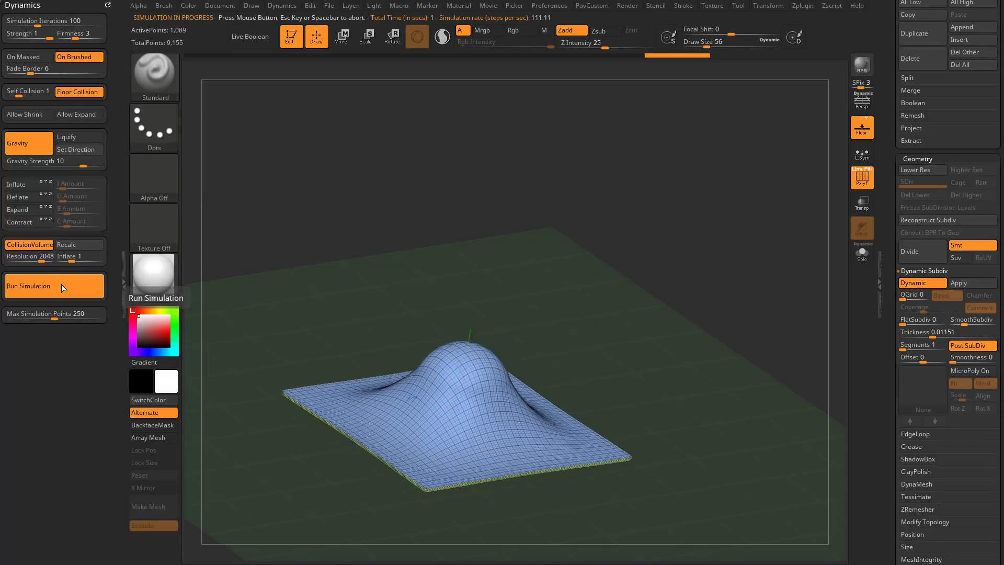
{"action": "left_click", "coordinate": [584, 213]}
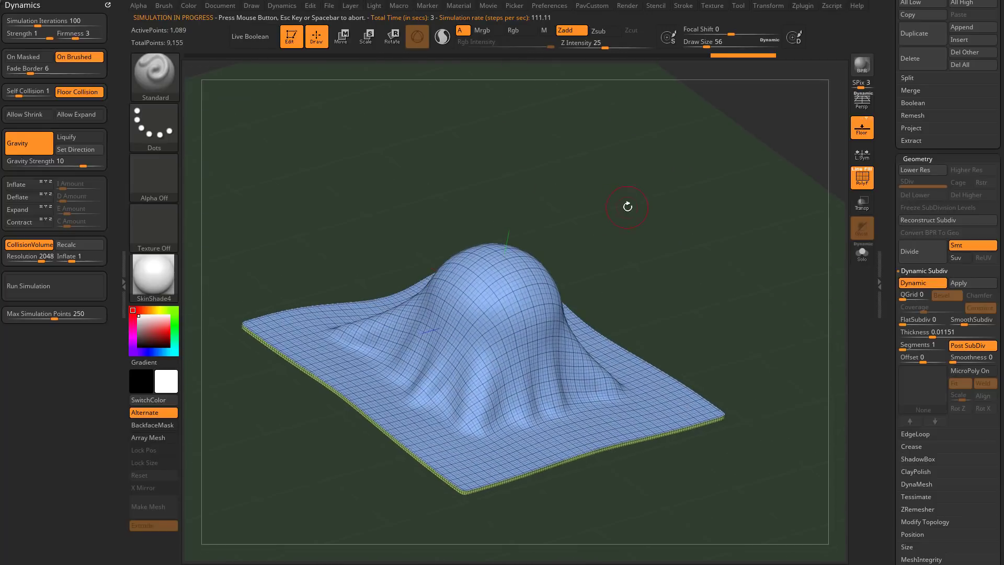
Undo the simulated drape and move the flat plane much higher above the sphere
{"action": "key", "text": "w"}
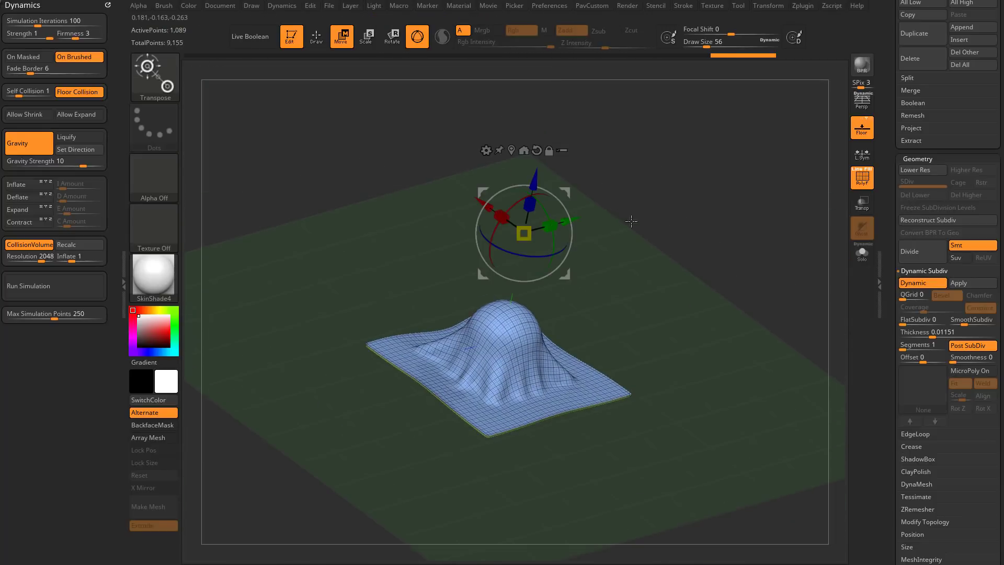
{"action": "key", "text": "ctrl+z"}
{"action": "left_click_drag", "start_coordinate": [628, 220], "coordinate": [619, 282], "text": "alt"}
{"action": "left_click_drag", "start_coordinate": [523, 238], "coordinate": [558, 77]}
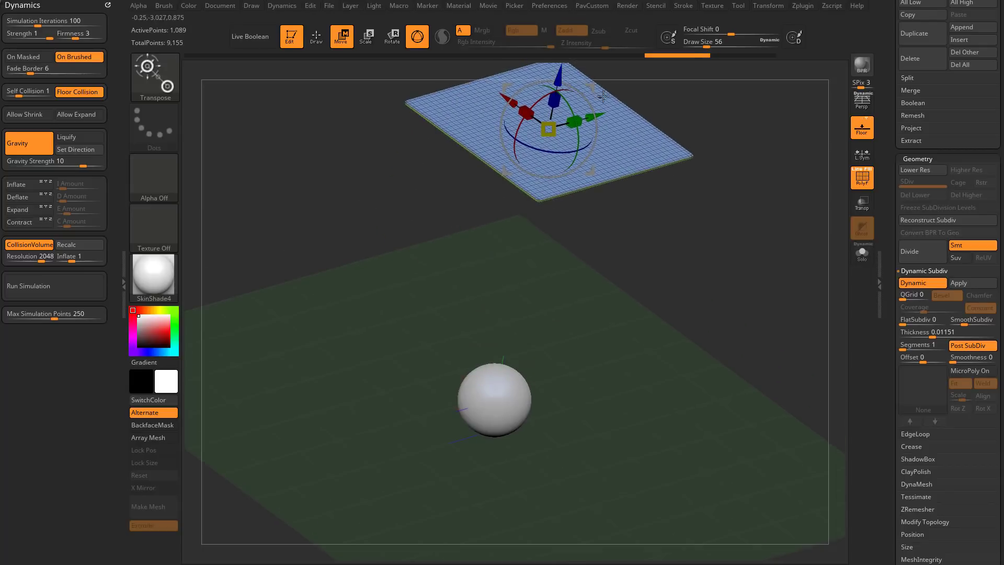
Make the sphere the active subtool and raise it off its original position toward the plane
{"action": "left_click_drag", "start_coordinate": [725, 243], "coordinate": [728, 170]}
{"action": "left_click", "coordinate": [524, 359], "text": "alt"}
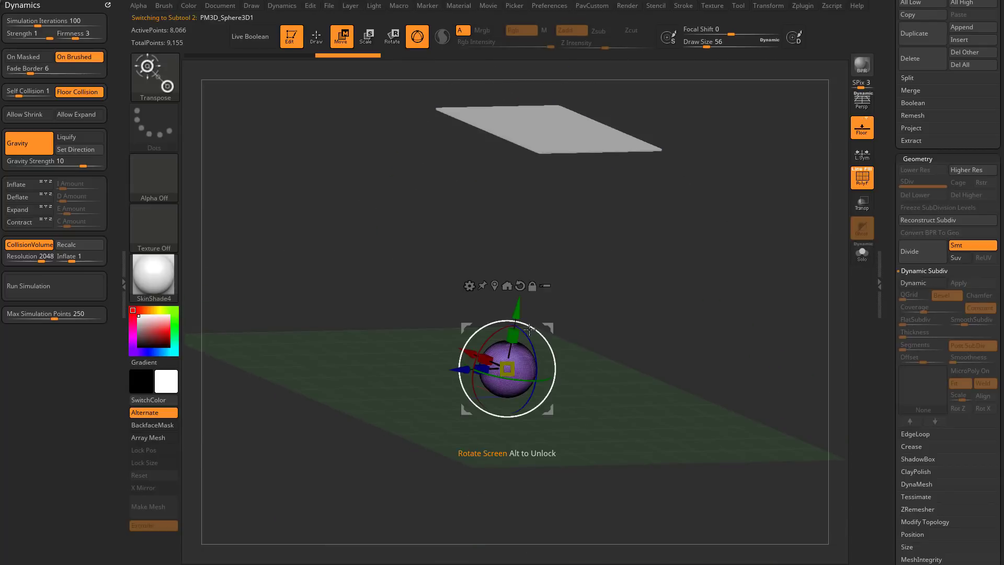
{"action": "left_click_drag", "start_coordinate": [517, 312], "coordinate": [528, 246]}
{"action": "mouse_move", "coordinate": [629, 253]}
{"action": "left_mouse_down", "text": "alt"}
{"action": "mouse_move", "coordinate": [627, 304]}
{"action": "mouse_move", "coordinate": [641, 304]}
{"action": "left_mouse_up", "text": "alt"}
{"action": "key", "text": "q"}
{"action": "key", "text": "w"}
{"action": "left_click_drag", "start_coordinate": [530, 269], "coordinate": [535, 250]}
{"action": "key", "text": "q"}
{"action": "left_click_drag", "start_coordinate": [630, 273], "coordinate": [631, 294], "text": "alt"}
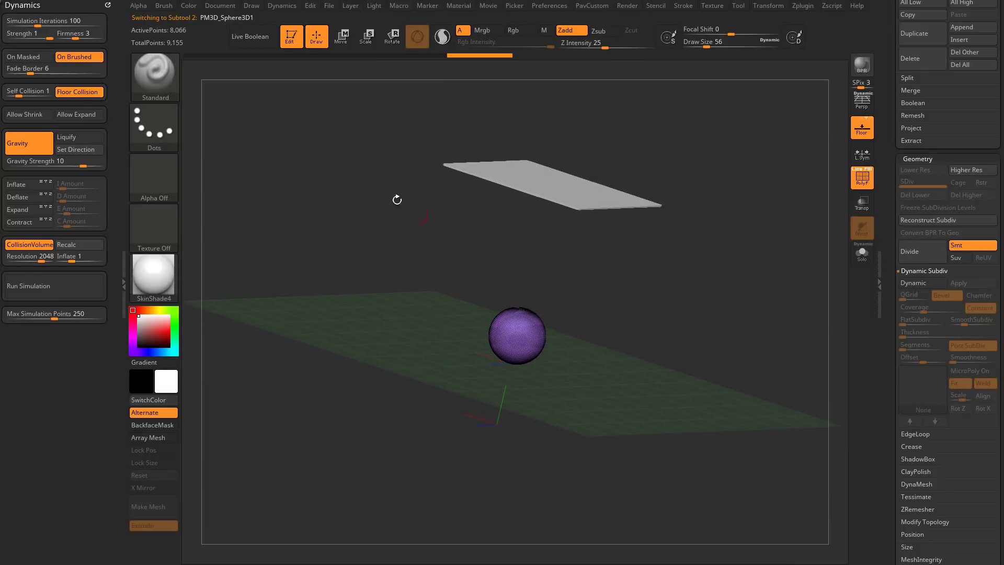
Set the floor grid's elevation to 0 in the Draw settings
{"action": "left_click", "coordinate": [254, 6]}
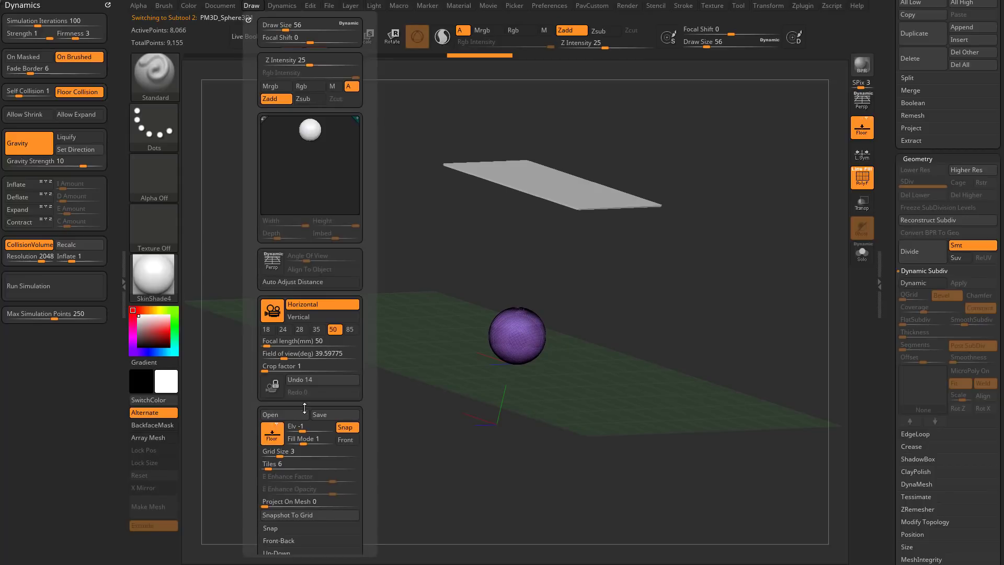
{"action": "left_click", "coordinate": [252, 8]}
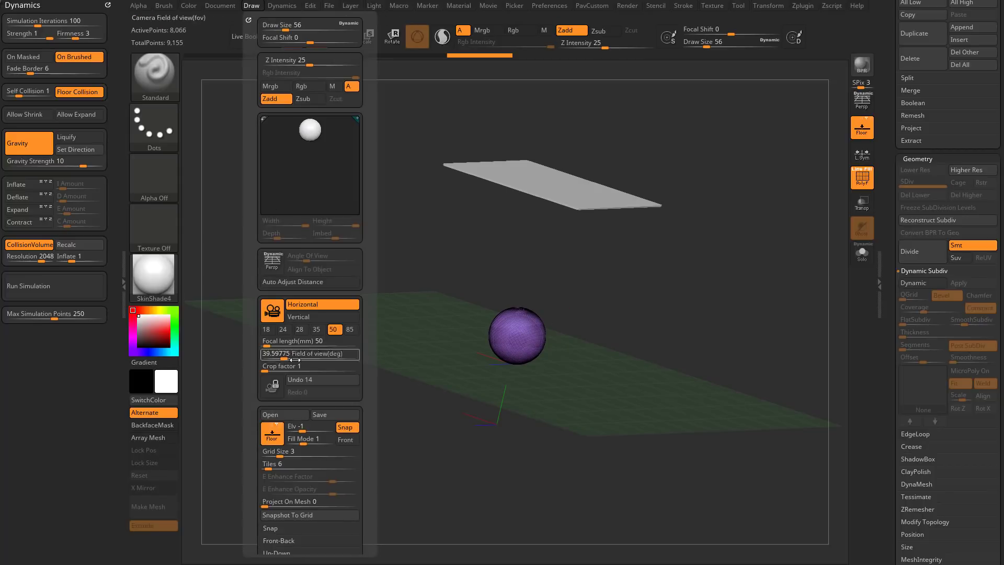
{"action": "left_click", "coordinate": [301, 426]}
{"action": "type", "text": "0"}
{"action": "key", "text": "Return"}
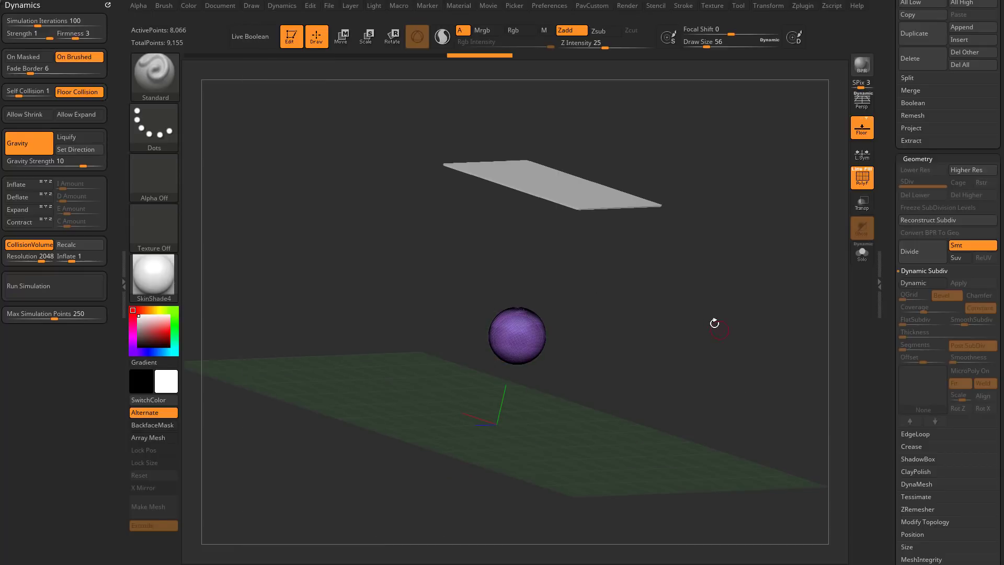
{"action": "mouse_move", "coordinate": [713, 321]}
{"action": "left_mouse_down"}
{"action": "mouse_move", "coordinate": [610, 383]}
{"action": "mouse_move", "coordinate": [645, 341]}
{"action": "mouse_move", "coordinate": [666, 347]}
{"action": "mouse_move", "coordinate": [662, 340]}
{"action": "left_mouse_up"}
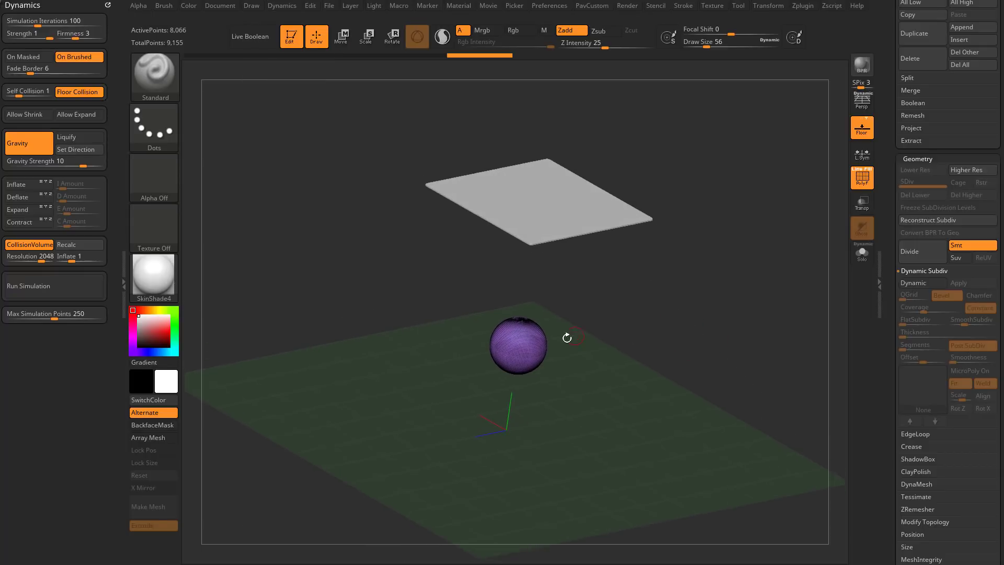
Move the sphere slightly higher above the repositioned floor
{"action": "key", "text": "w"}
{"action": "left_click_drag", "start_coordinate": [529, 289], "coordinate": [528, 265]}
{"action": "key", "text": "q"}
{"action": "left_click_drag", "start_coordinate": [632, 269], "coordinate": [633, 309], "text": "alt"}
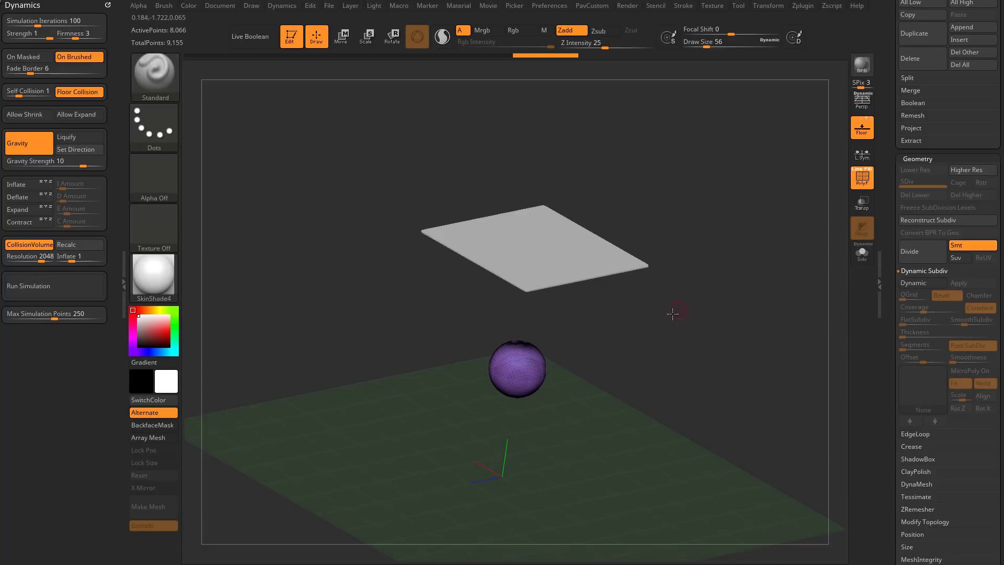
Choose the TransposeCloth brush, adjust the sphere's height beneath the plane, and make the plane the active subtool
{"action": "left_click_drag", "start_coordinate": [673, 314], "coordinate": [682, 292], "text": "alt"}
{"action": "key", "text": "w"}
{"action": "key", "text": "b"}
{"action": "key", "text": "t"}
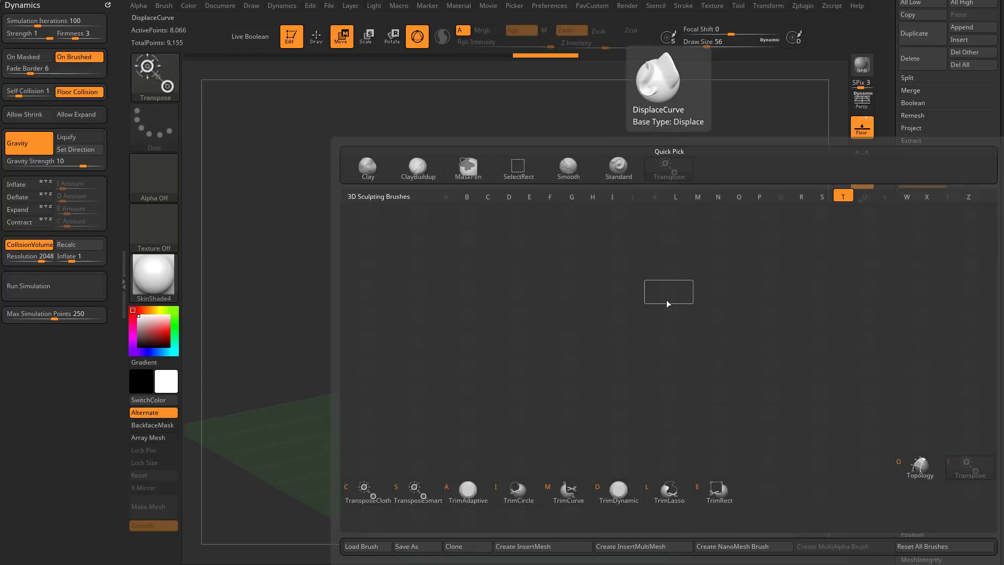
{"action": "key", "text": "c"}
{"action": "left_click_drag", "start_coordinate": [668, 312], "coordinate": [548, 277]}
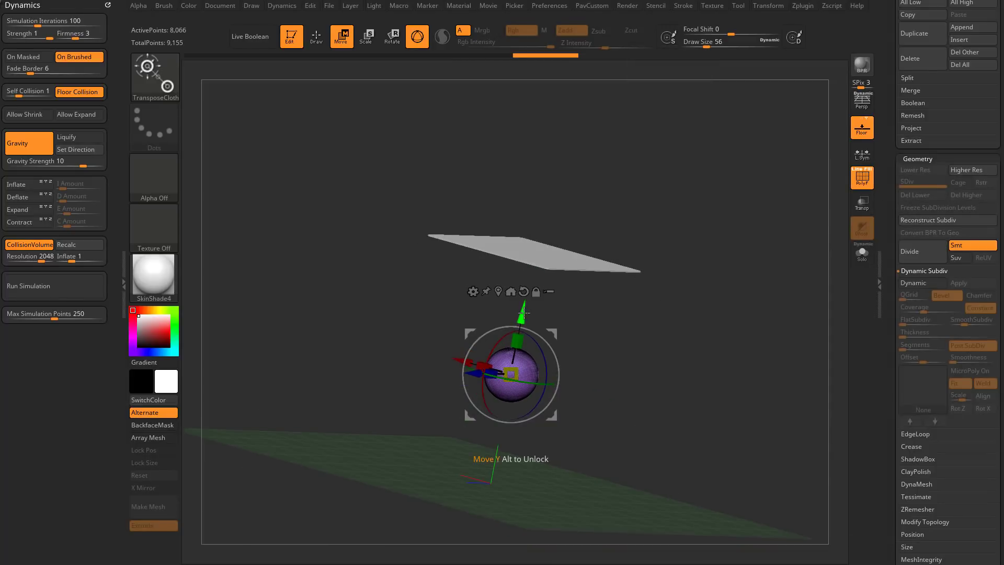
{"action": "left_click_drag", "start_coordinate": [524, 309], "coordinate": [675, 190]}
{"action": "left_click_drag", "start_coordinate": [548, 202], "coordinate": [553, 182]}
{"action": "left_click_drag", "start_coordinate": [689, 222], "coordinate": [694, 275]}
{"action": "left_click", "coordinate": [592, 272], "text": "alt"}
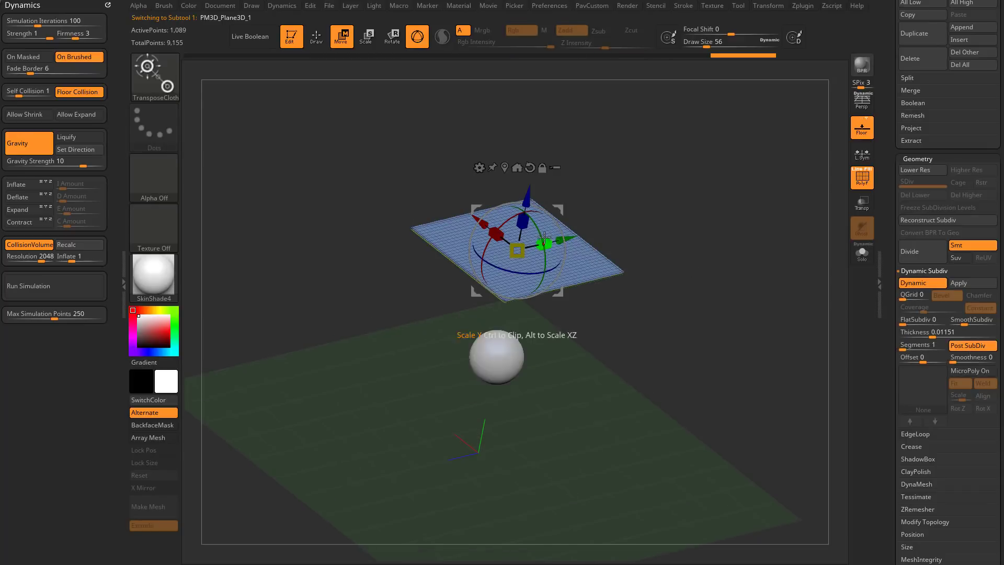
{"action": "key", "text": "q"}
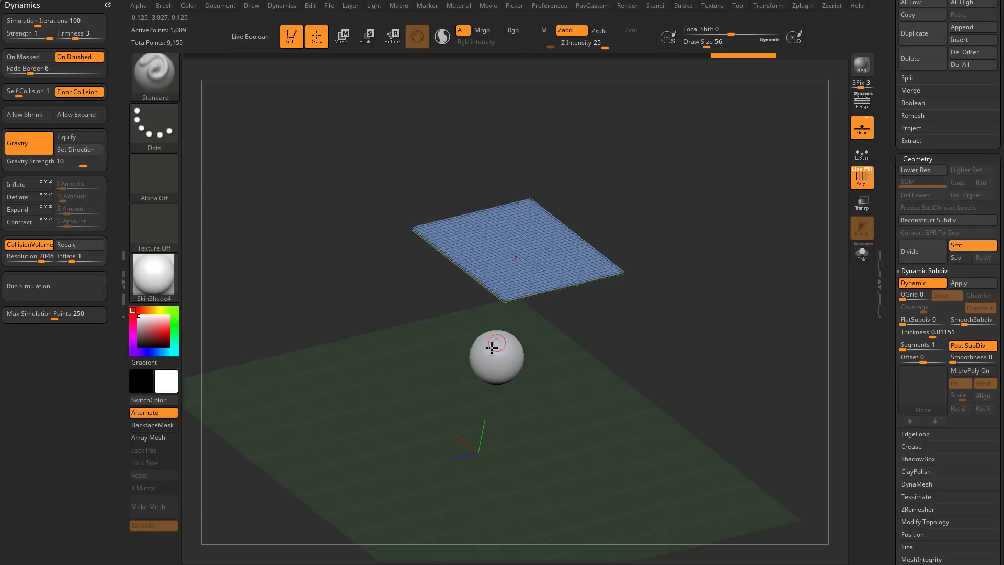
Run the simulation to drape the plane over the raised sphere, and undo the drape
{"action": "left_click", "coordinate": [63, 290]}
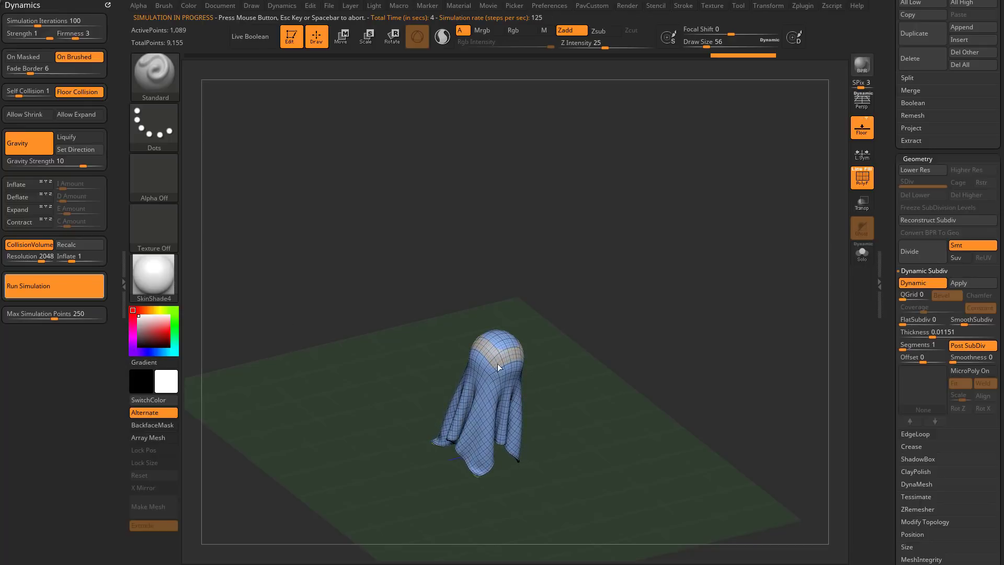
{"action": "mouse_move", "coordinate": [602, 358]}
{"action": "left_mouse_down"}
{"action": "mouse_move", "coordinate": [637, 340]}
{"action": "mouse_move", "coordinate": [570, 331]}
{"action": "mouse_move", "coordinate": [602, 338]}
{"action": "left_mouse_up"}
{"action": "key", "text": "s"}
{"action": "left_click_drag", "start_coordinate": [593, 340], "coordinate": [612, 328]}
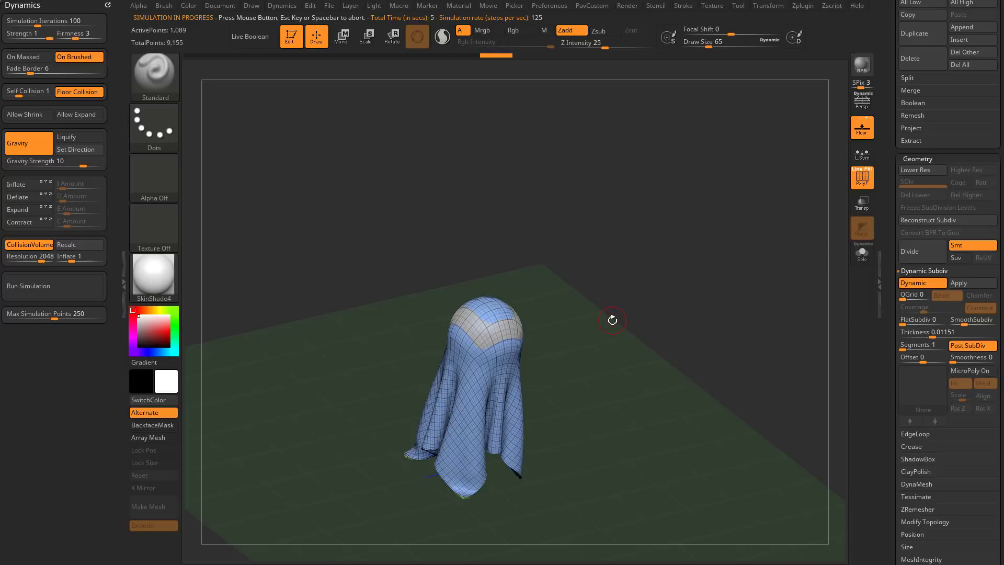
{"action": "key", "text": "ctrl+z"}
{"action": "key", "text": "ctrl+z"}
{"action": "key", "text": "ctrl+z"}
Set Draw Size to 71 and turn off Dynamic Subdivision on the plane
{"action": "left_click_drag", "start_coordinate": [657, 265], "coordinate": [653, 308], "text": "alt"}
{"action": "left_click_drag", "start_coordinate": [265, 159], "coordinate": [249, 184], "text": "alt"}
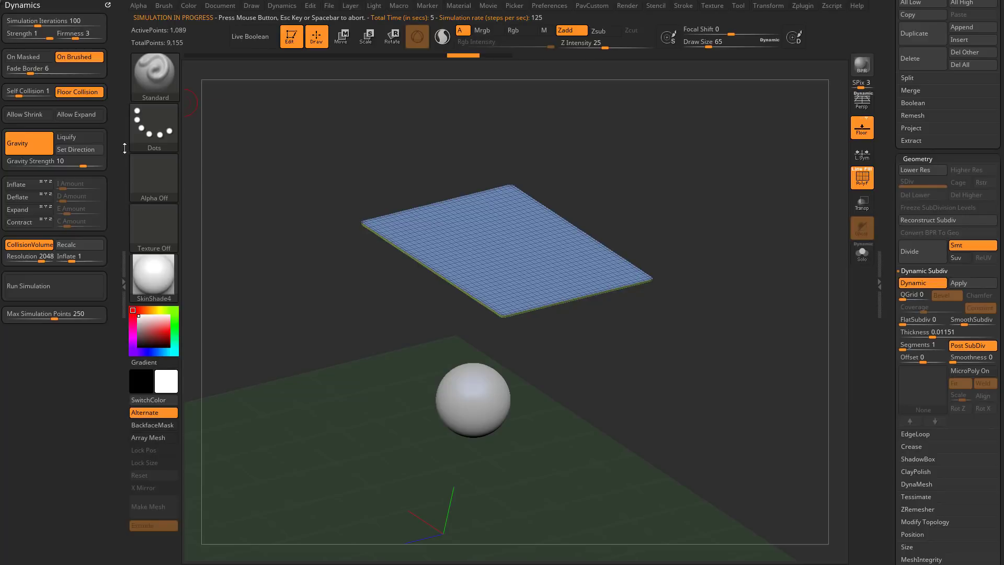
{"action": "left_click_drag", "start_coordinate": [296, 242], "coordinate": [284, 241]}
{"action": "key", "text": "s"}
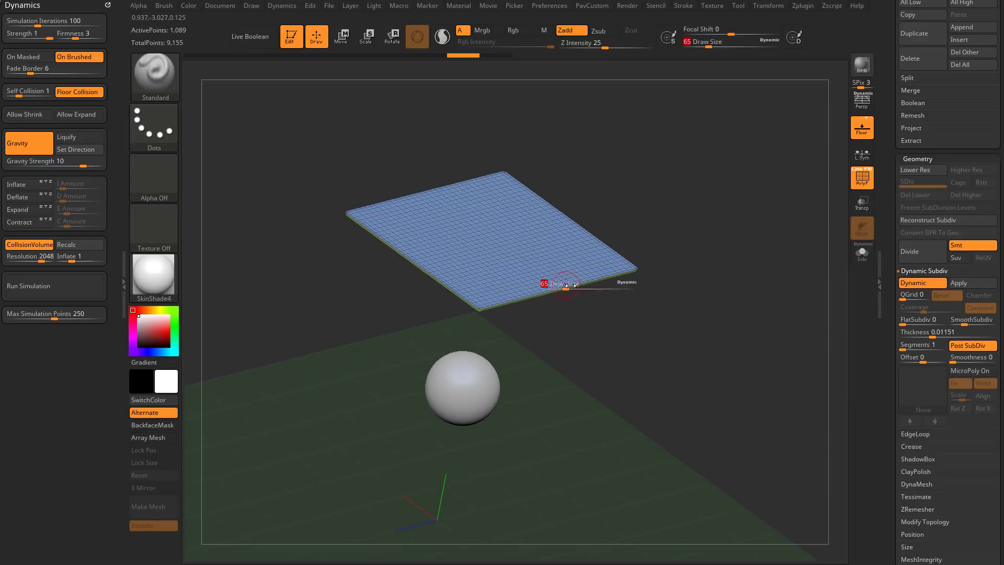
{"action": "left_click_drag", "start_coordinate": [561, 285], "coordinate": [571, 287]}
{"action": "left_click_drag", "start_coordinate": [762, 253], "coordinate": [768, 264], "text": "alt"}
{"action": "left_click", "coordinate": [912, 286]}
{"action": "mouse_move", "coordinate": [786, 320]}
{"action": "left_mouse_down", "text": "alt"}
{"action": "mouse_move", "coordinate": [773, 318]}
{"action": "mouse_move", "coordinate": [766, 334]}
{"action": "left_mouse_up", "text": "alt"}
{"action": "left_click_drag", "start_coordinate": [656, 219], "coordinate": [666, 220]}
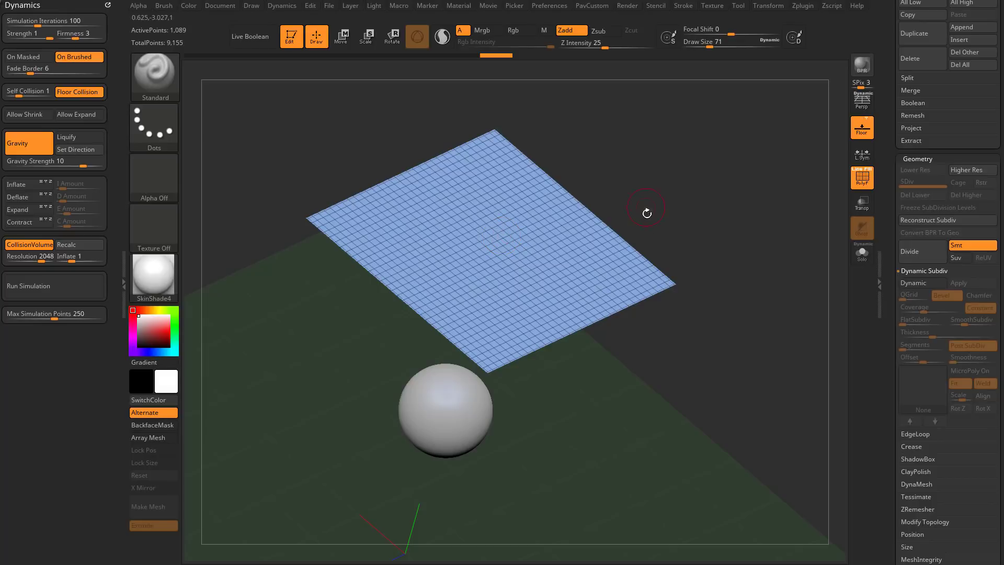
Select the ClothHook brush and enlarge its Draw Size to 182
{"action": "key", "text": "b"}
{"action": "key", "text": "c"}
{"action": "key", "text": "h"}
{"action": "left_click_drag", "start_coordinate": [684, 203], "coordinate": [619, 297], "text": "alt"}
{"action": "key", "text": "s"}
{"action": "left_click_drag", "start_coordinate": [544, 306], "coordinate": [557, 306]}
{"action": "left_click_drag", "start_coordinate": [587, 285], "coordinate": [608, 255], "text": "alt"}
{"action": "key", "text": "s"}
{"action": "left_click_drag", "start_coordinate": [534, 313], "coordinate": [547, 319]}
Pull the middle of the plane in two opposite directions with ClothHook to bunch it into folds
{"action": "mouse_move", "coordinate": [482, 319]}
{"action": "left_mouse_down"}
{"action": "mouse_move", "coordinate": [449, 314]}
{"action": "mouse_move", "coordinate": [455, 302]}
{"action": "mouse_move", "coordinate": [441, 307]}
{"action": "mouse_move", "coordinate": [434, 288]}
{"action": "left_mouse_up"}
{"action": "mouse_move", "coordinate": [591, 244]}
{"action": "left_mouse_down", "text": "alt"}
{"action": "mouse_move", "coordinate": [610, 249]}
{"action": "mouse_move", "coordinate": [599, 251]}
{"action": "left_mouse_up", "text": "alt"}
{"action": "key", "text": "s"}
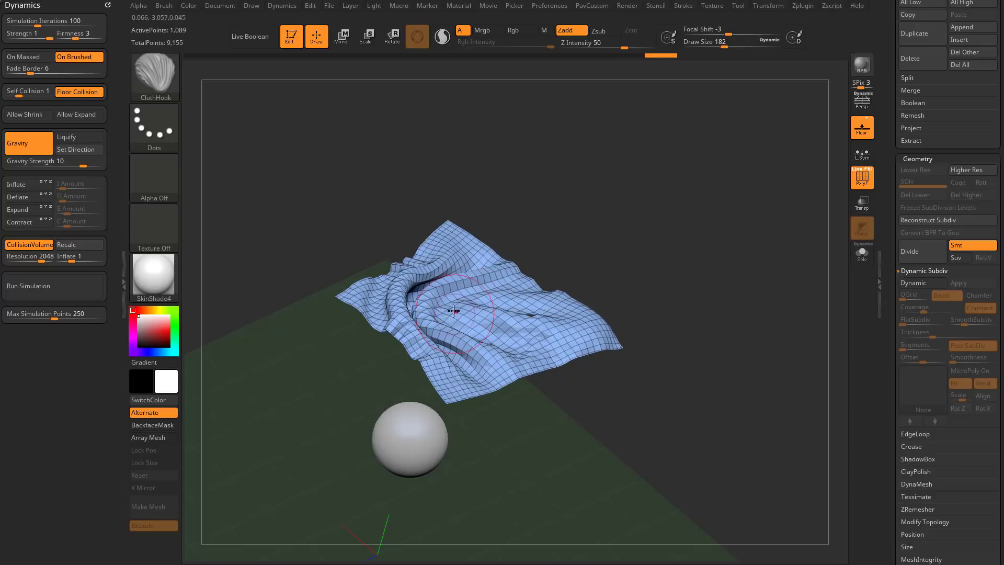
{"action": "left_click_drag", "start_coordinate": [454, 315], "coordinate": [545, 305]}
{"action": "mouse_move", "coordinate": [680, 299]}
{"action": "left_mouse_down", "text": "alt"}
{"action": "mouse_move", "coordinate": [635, 298]}
{"action": "mouse_move", "coordinate": [648, 307]}
{"action": "mouse_move", "coordinate": [611, 312]}
{"action": "left_mouse_up", "text": "alt"}
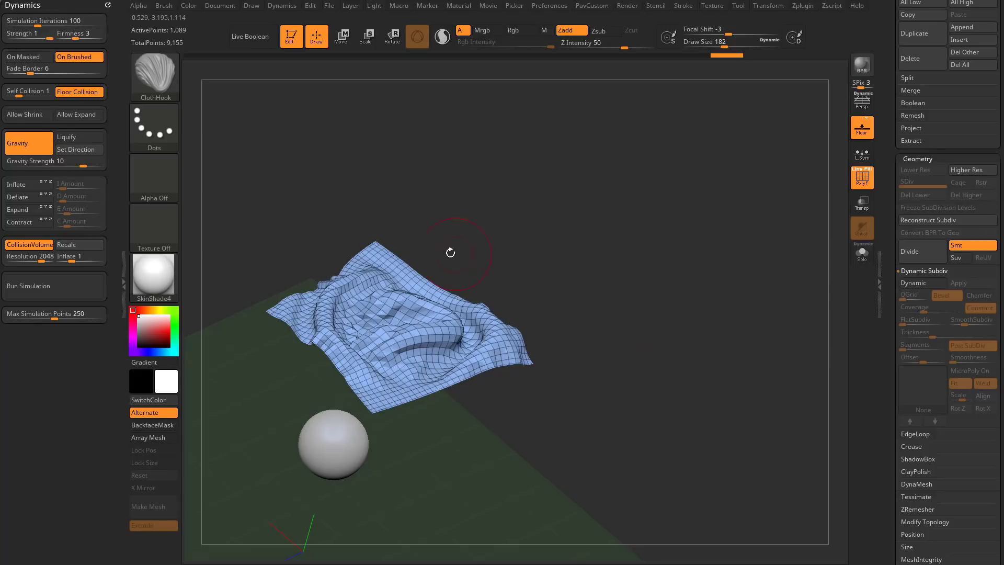
Examine the folded plane from several angles and set the ClothHook Draw Size to 223
{"action": "left_click_drag", "start_coordinate": [543, 255], "coordinate": [524, 253], "text": "alt"}
{"action": "left_click_drag", "start_coordinate": [496, 291], "coordinate": [319, 194]}
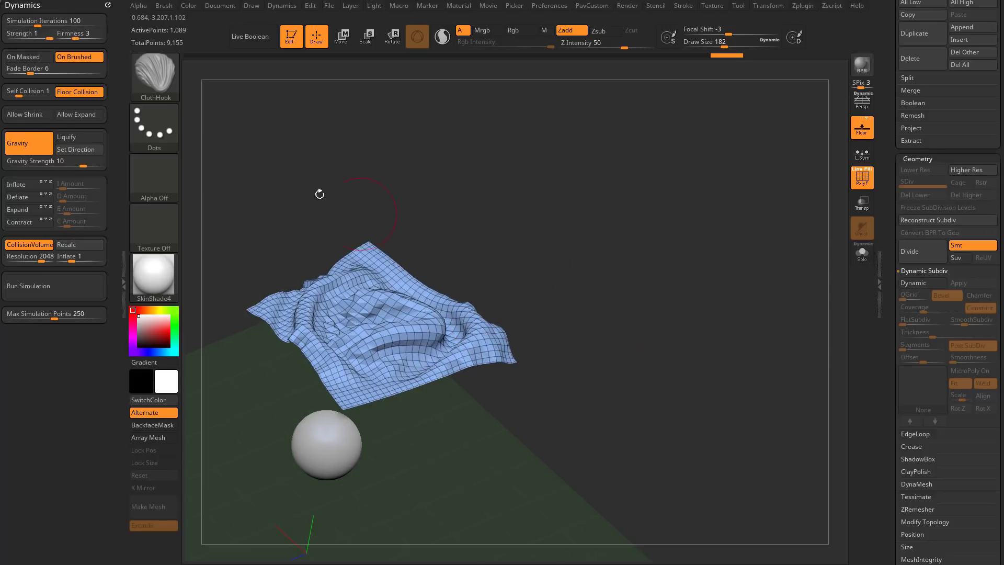
{"action": "left_click_drag", "start_coordinate": [513, 198], "coordinate": [332, 310]}
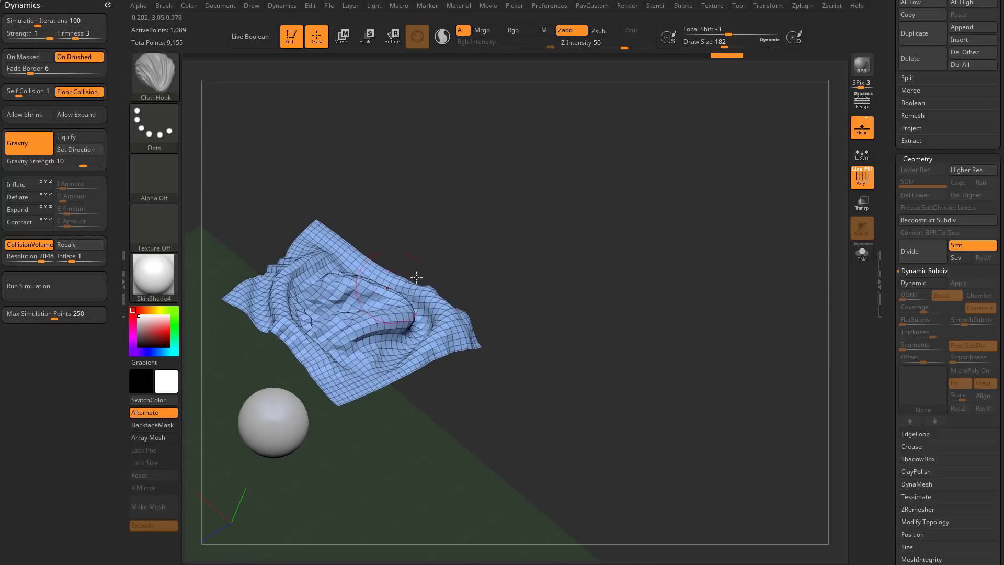
{"action": "mouse_move", "coordinate": [417, 277]}
{"action": "left_mouse_down"}
{"action": "mouse_move", "coordinate": [485, 270]}
{"action": "mouse_move", "coordinate": [495, 293]}
{"action": "left_mouse_up"}
{"action": "key", "text": "s"}
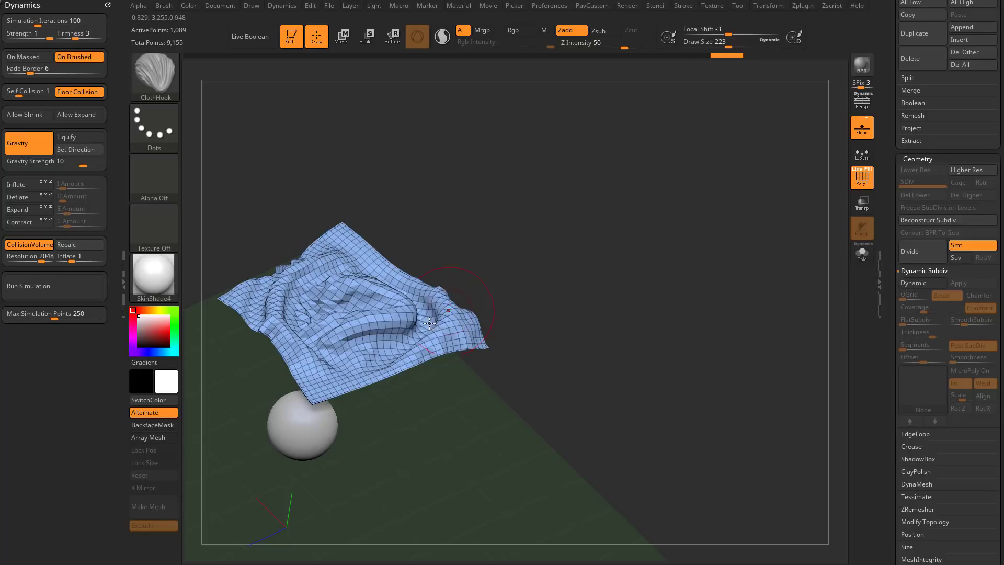
Try stretching the plane's outer corner far outward with ClothHook strokes, and undo each stretch
{"action": "left_click_drag", "start_coordinate": [543, 269], "coordinate": [651, 209]}
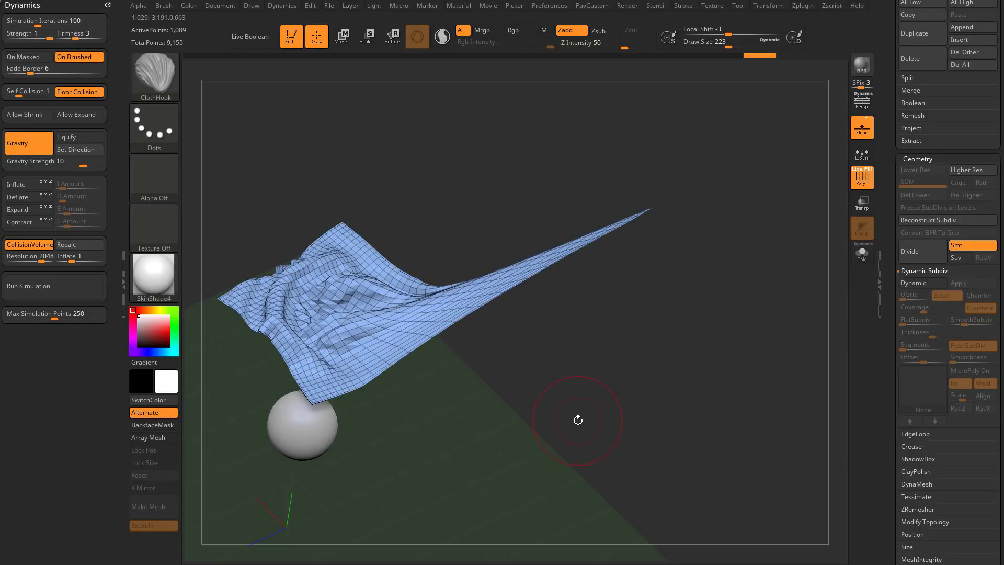
{"action": "mouse_move", "coordinate": [578, 420]}
{"action": "left_mouse_down"}
{"action": "mouse_move", "coordinate": [610, 415]}
{"action": "mouse_move", "coordinate": [591, 406]}
{"action": "left_mouse_up"}
{"action": "key", "text": "ctrl+z"}
{"action": "left_click_drag", "start_coordinate": [463, 331], "coordinate": [833, 170]}
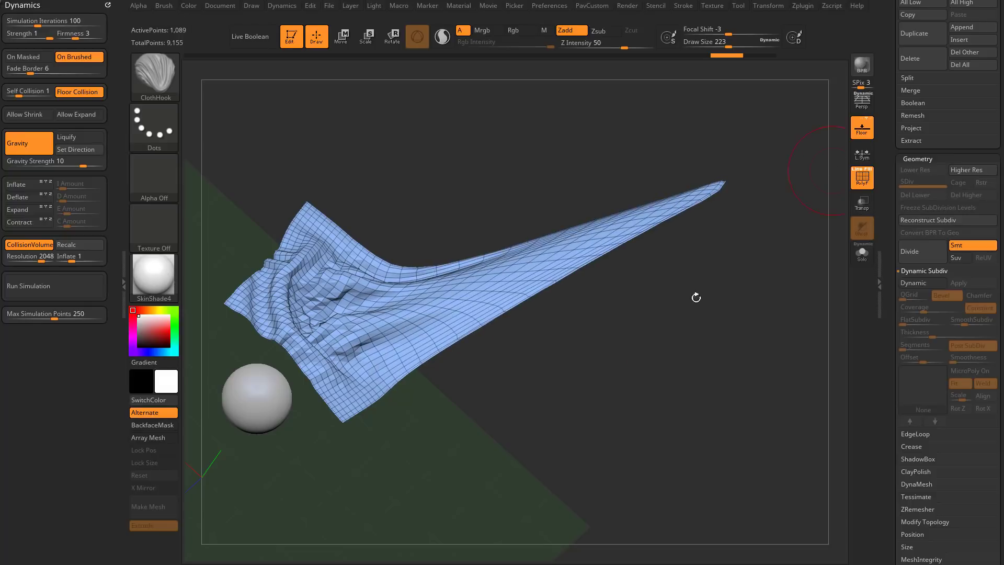
{"action": "left_click_drag", "start_coordinate": [632, 382], "coordinate": [622, 384]}
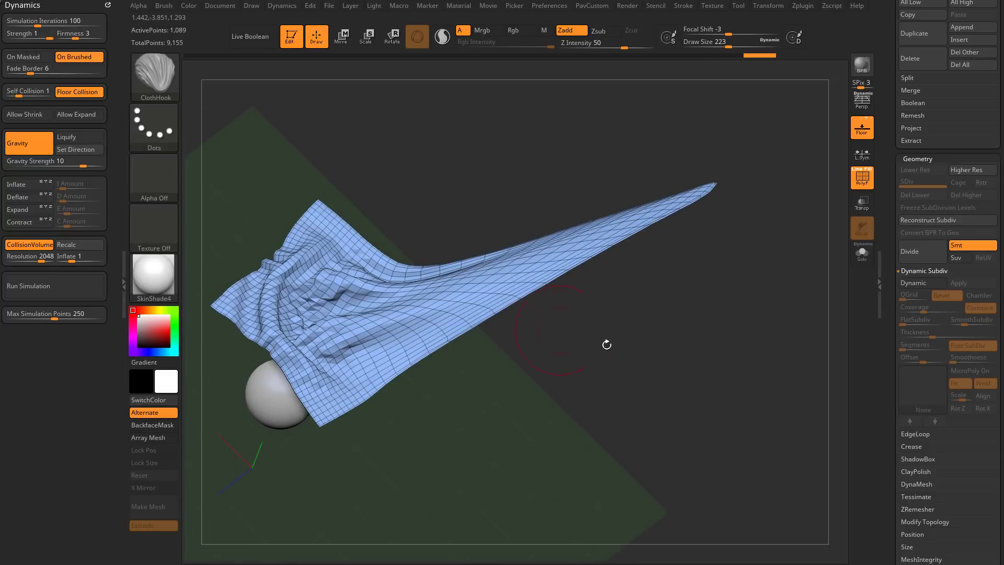
{"action": "key", "text": "ctrl+z"}
{"action": "key", "text": "ctrl+z"}
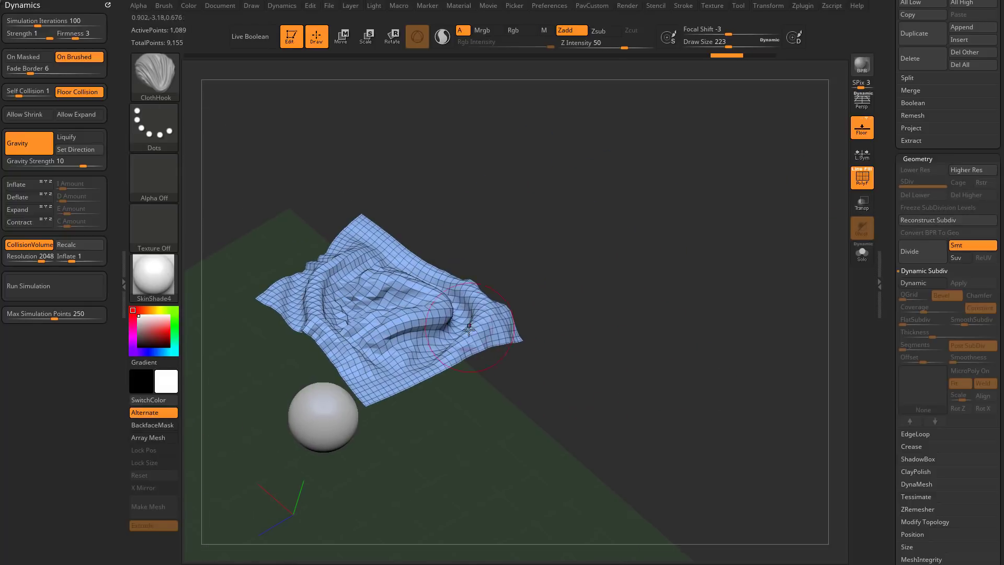
Try dragging the folded plane's right-hand corner area far up and outward with ClothHook, and undo the stroke
{"action": "left_click_drag", "start_coordinate": [470, 329], "coordinate": [812, 162]}
{"action": "key", "text": "ctrl+z"}
{"action": "key", "text": "ctrl+z"}
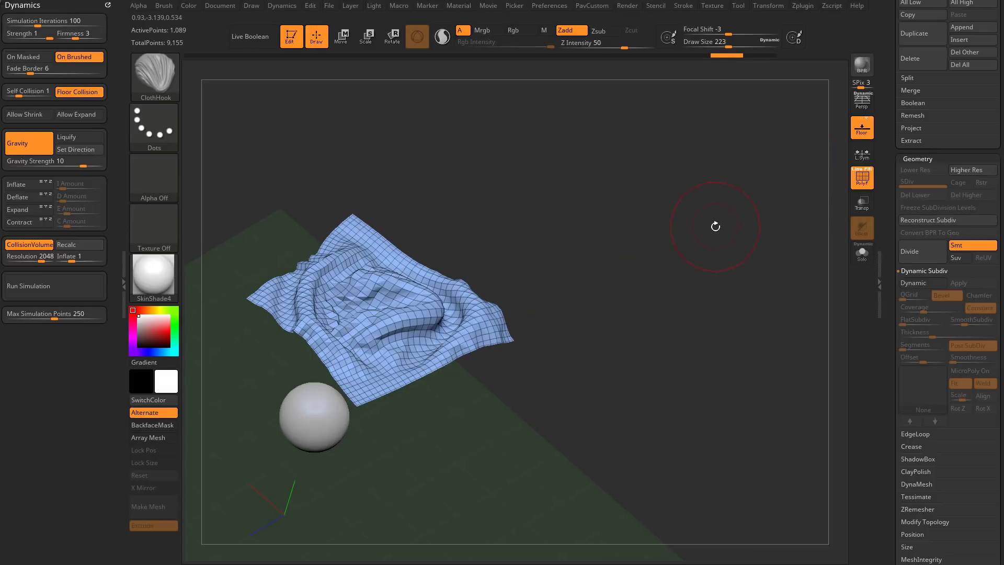
Try pulling the cloth outward with repeated ClothHook strokes, using a Draw Size of up to 331, and undo them
{"action": "mouse_move", "coordinate": [492, 326]}
{"action": "left_mouse_down"}
{"action": "mouse_move", "coordinate": [510, 306]}
{"action": "mouse_move", "coordinate": [460, 318]}
{"action": "mouse_move", "coordinate": [587, 273]}
{"action": "mouse_move", "coordinate": [593, 251]}
{"action": "left_mouse_up"}
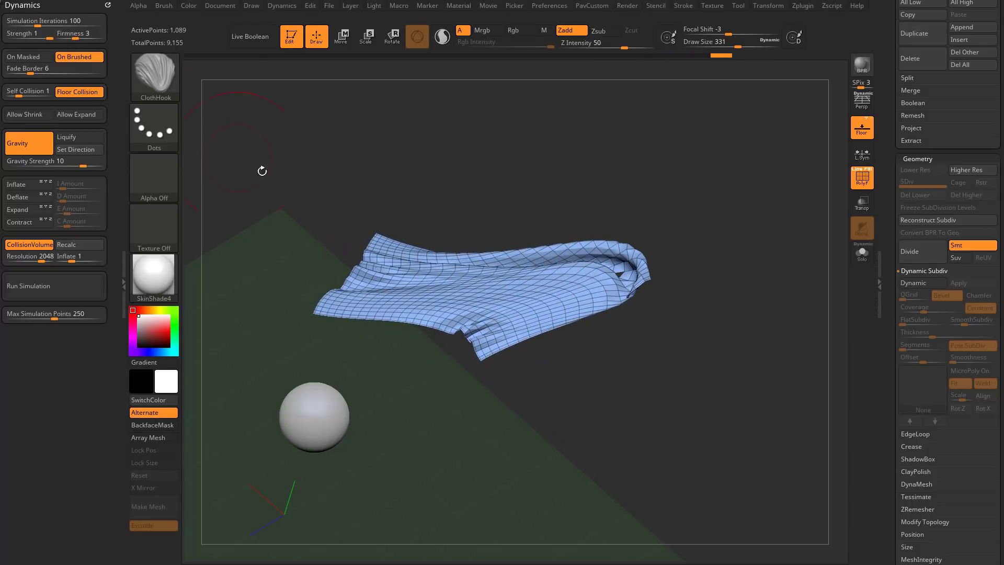
{"action": "left_click_drag", "start_coordinate": [471, 313], "coordinate": [560, 272]}
{"action": "left_click_drag", "start_coordinate": [613, 212], "coordinate": [645, 254]}
{"action": "key", "text": "ctrl+z"}
{"action": "key", "text": "ctrl+z"}
{"action": "key", "text": "ctrl+z"}
{"action": "key", "text": "ctrl+z"}
{"action": "key", "text": "ctrl+z"}
{"action": "key", "text": "ctrl+z"}
{"action": "key", "text": "ctrl+z"}
{"action": "key", "text": "ctrl+z"}
{"action": "key", "text": "ctrl+z"}
{"action": "key", "text": "ctrl+z"}
Set the Simulation Iterations to 1000 and the ClothHook Draw Size to 305
{"action": "key", "text": "s"}
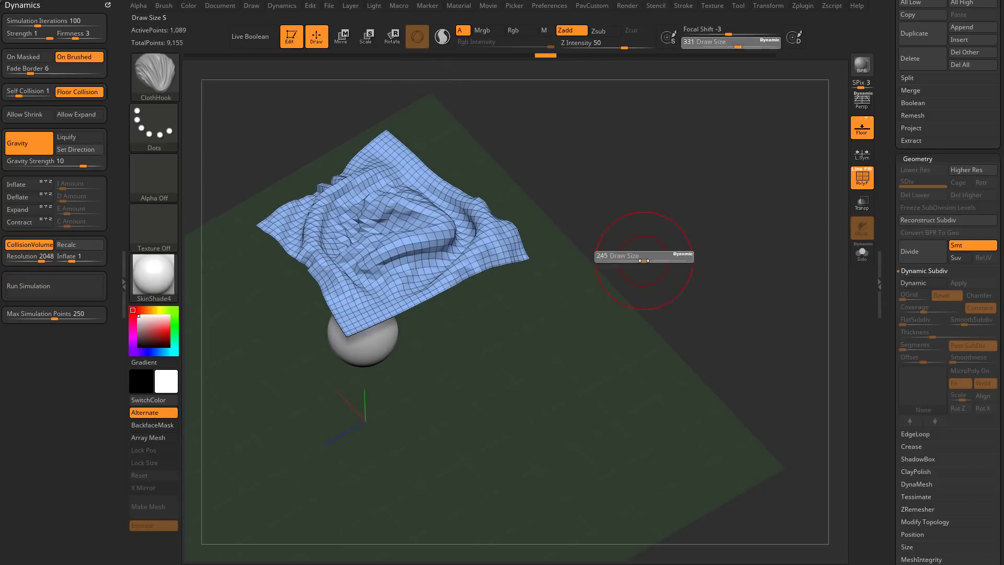
{"action": "left_click_drag", "start_coordinate": [648, 319], "coordinate": [657, 295]}
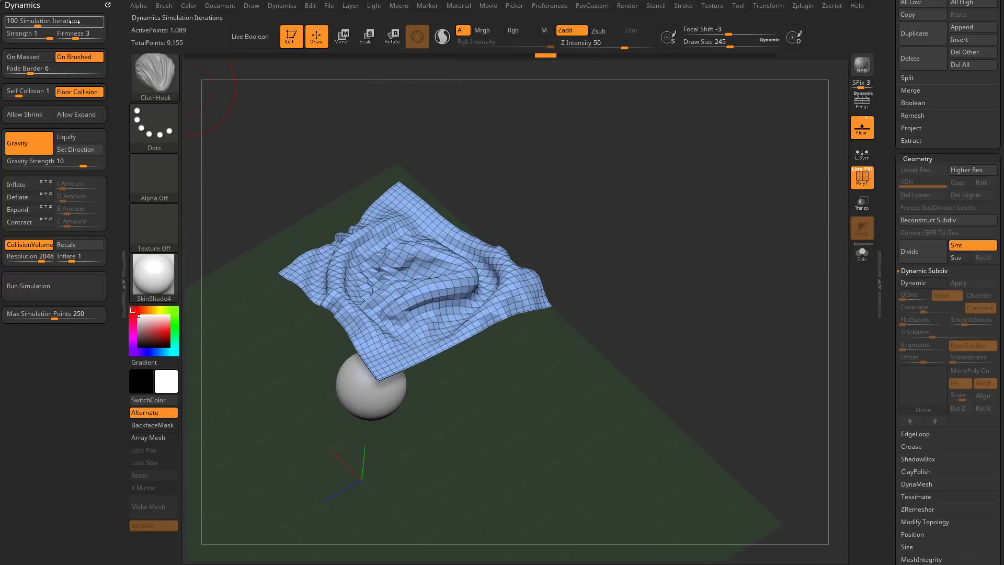
{"action": "left_click_drag", "start_coordinate": [75, 21], "coordinate": [104, 22]}
{"action": "left_click_drag", "start_coordinate": [597, 219], "coordinate": [574, 236], "text": "alt"}
{"action": "key", "text": "s"}
{"action": "left_click_drag", "start_coordinate": [569, 239], "coordinate": [574, 240]}
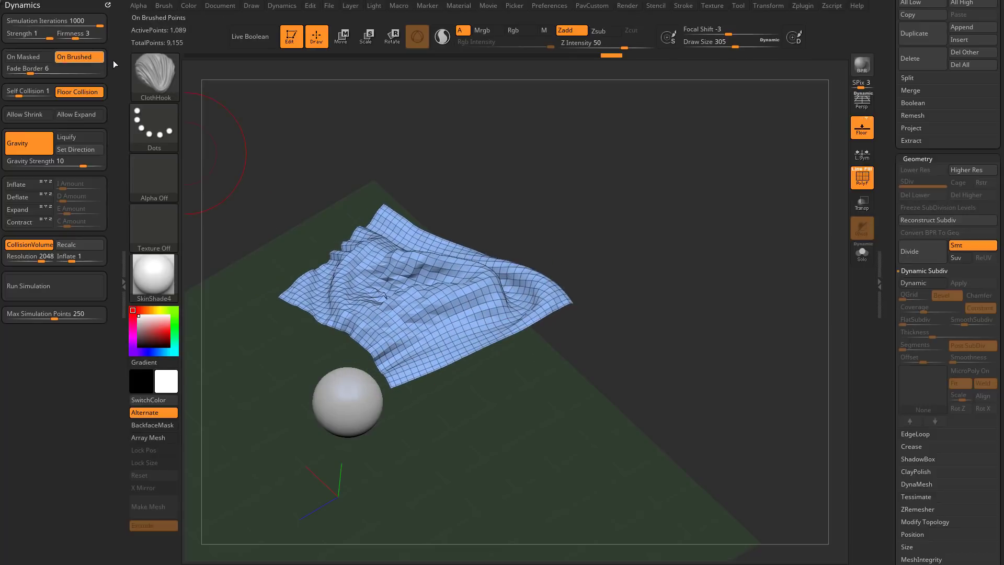
Pull the plane's middle and edges in alternating directions with ClothHook to form larger, softer folds
{"action": "left_click_drag", "start_coordinate": [425, 290], "coordinate": [515, 266]}
{"action": "left_click_drag", "start_coordinate": [455, 285], "coordinate": [516, 266]}
{"action": "left_click_drag", "start_coordinate": [357, 311], "coordinate": [330, 313]}
{"action": "mouse_move", "coordinate": [403, 288]}
{"action": "left_mouse_down"}
{"action": "mouse_move", "coordinate": [340, 298]}
{"action": "mouse_move", "coordinate": [319, 285]}
{"action": "left_mouse_up"}
{"action": "mouse_move", "coordinate": [455, 261]}
{"action": "left_mouse_down"}
{"action": "mouse_move", "coordinate": [518, 239]}
{"action": "mouse_move", "coordinate": [458, 310]}
{"action": "left_mouse_up"}
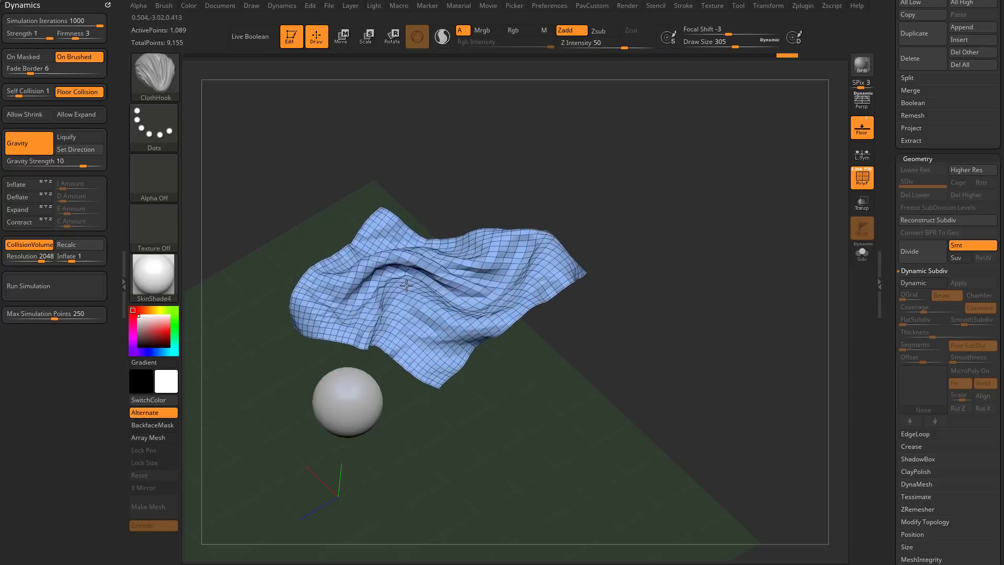
{"action": "left_click_drag", "start_coordinate": [407, 285], "coordinate": [395, 263]}
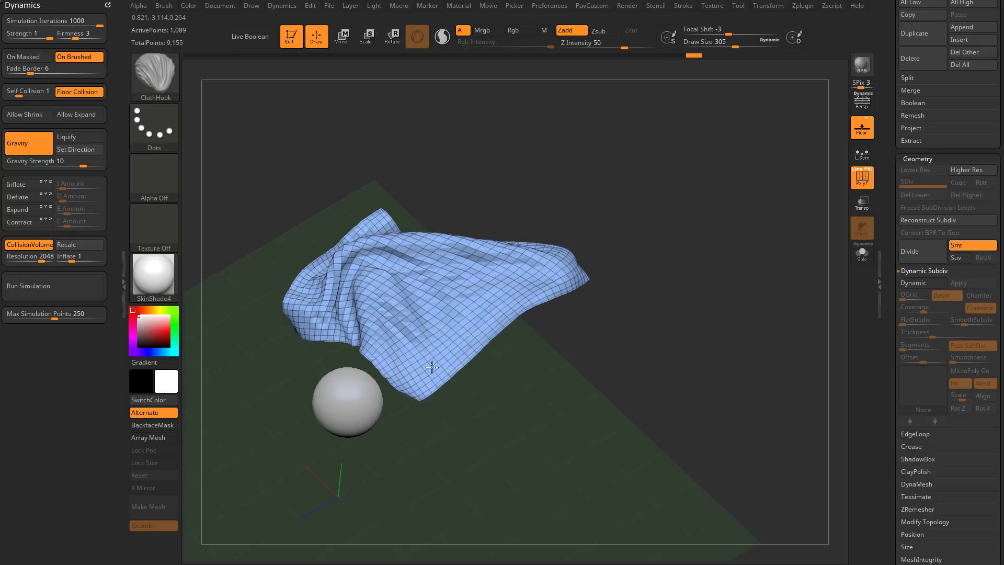
{"action": "mouse_move", "coordinate": [419, 305]}
{"action": "left_mouse_down"}
{"action": "mouse_move", "coordinate": [444, 341]}
{"action": "mouse_move", "coordinate": [428, 285]}
{"action": "mouse_move", "coordinate": [456, 254]}
{"action": "left_mouse_up"}
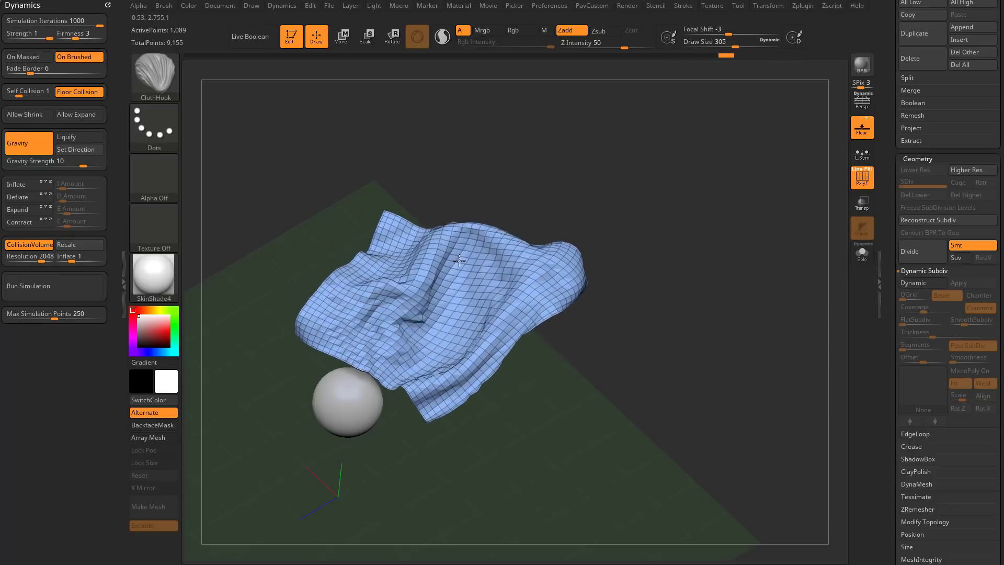
{"action": "mouse_move", "coordinate": [376, 250]}
{"action": "left_mouse_down"}
{"action": "mouse_move", "coordinate": [349, 282]}
{"action": "mouse_move", "coordinate": [370, 312]}
{"action": "mouse_move", "coordinate": [433, 261]}
{"action": "left_mouse_up"}
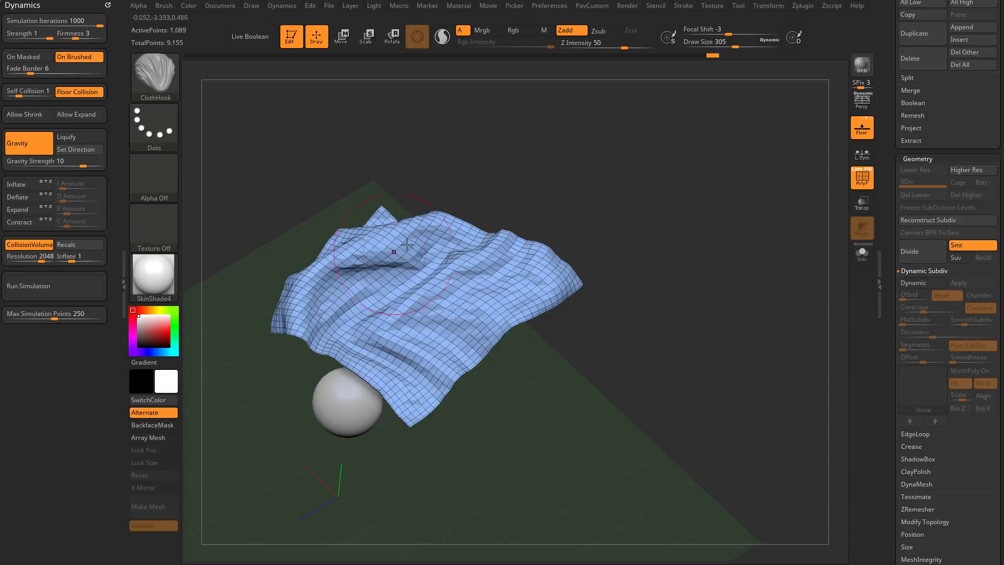
{"action": "left_click_drag", "start_coordinate": [534, 283], "coordinate": [544, 293]}
{"action": "mouse_move", "coordinate": [444, 298]}
{"action": "left_mouse_down"}
{"action": "mouse_move", "coordinate": [449, 329]}
{"action": "mouse_move", "coordinate": [442, 296]}
{"action": "mouse_move", "coordinate": [423, 281]}
{"action": "mouse_move", "coordinate": [433, 265]}
{"action": "left_mouse_up"}
{"action": "left_click_drag", "start_coordinate": [628, 259], "coordinate": [642, 224]}
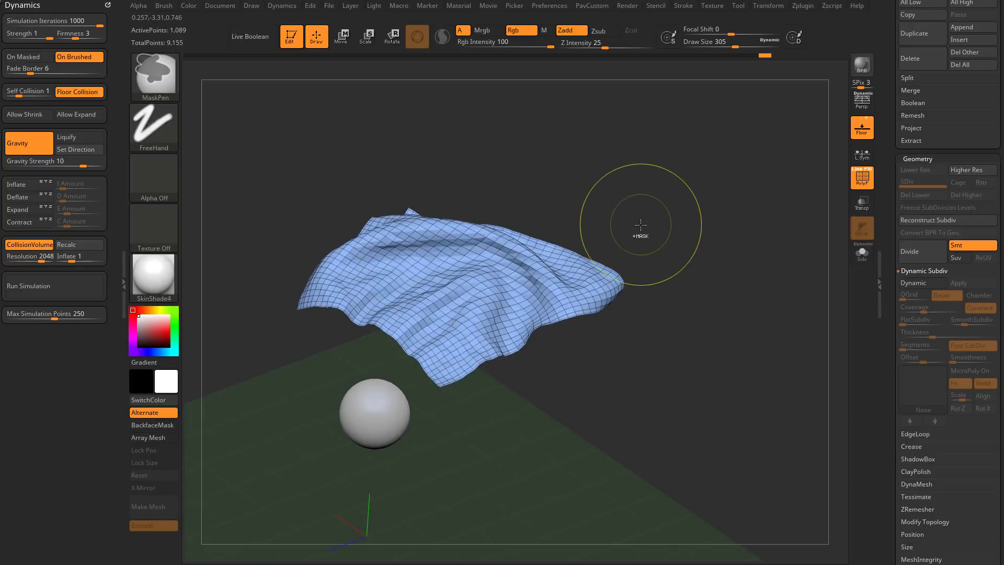
Undo all the ClothHook strokes back to the flat, undeformed plane above the sphere
{"action": "key", "text": "ctrl+z"}
{"action": "key", "text": "ctrl+z"}
{"action": "key", "text": "ctrl+z"}
{"action": "key", "text": "ctrl+z"}
{"action": "key", "text": "ctrl+z"}
{"action": "key", "text": "ctrl+z"}
{"action": "key", "text": "ctrl+z"}
{"action": "key", "text": "ctrl+z"}
{"action": "key", "text": "ctrl+z"}
{"action": "key", "text": "ctrl+z"}
{"action": "key", "text": "ctrl+z"}
{"action": "key", "text": "ctrl+z"}
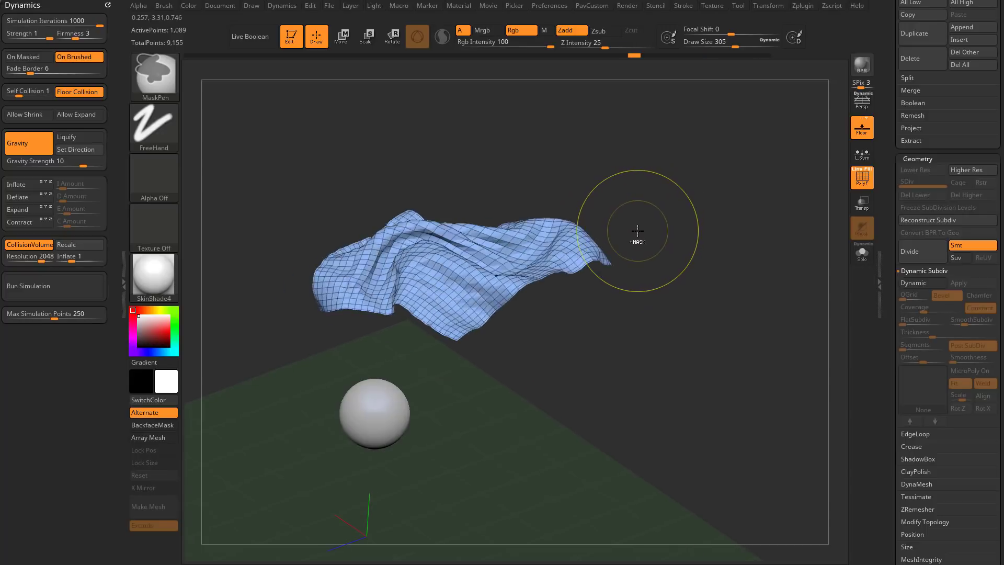
{"action": "key", "text": "ctrl+z"}
{"action": "key", "text": "ctrl+z"}
{"action": "key", "text": "ctrl+z"}
{"action": "key", "text": "ctrl+z"}
{"action": "key", "text": "ctrl+z"}
{"action": "key", "text": "ctrl+z"}
{"action": "key", "text": "ctrl+z"}
{"action": "key", "text": "ctrl+z"}
{"action": "left_click_drag", "start_coordinate": [637, 230], "coordinate": [647, 258]}
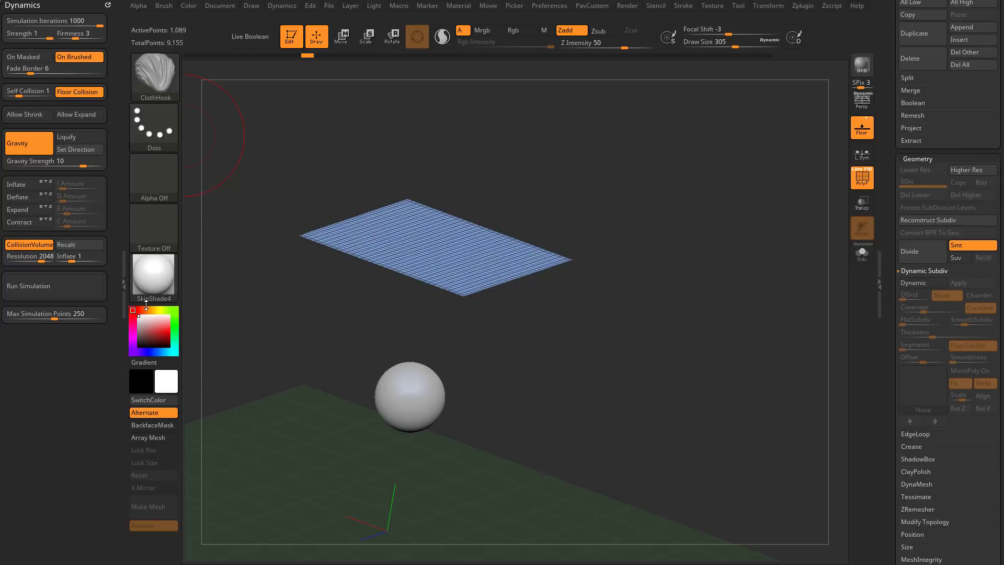
Run the simulation at 1000 iterations to drape the plane over the sphere, and undo the drape
{"action": "left_click", "coordinate": [67, 288]}
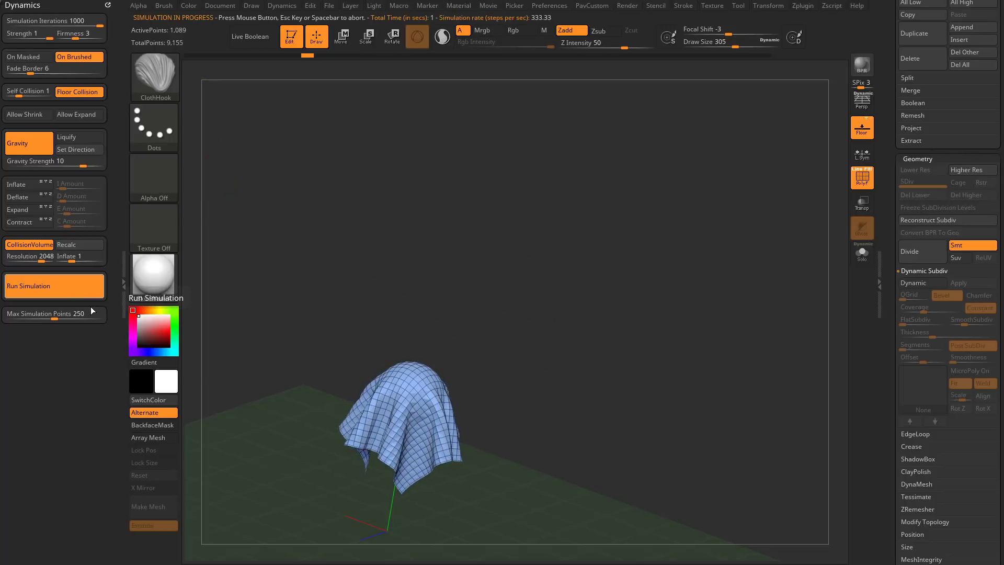
{"action": "mouse_move", "coordinate": [520, 314]}
{"action": "left_mouse_down"}
{"action": "mouse_move", "coordinate": [480, 329]}
{"action": "mouse_move", "coordinate": [539, 354]}
{"action": "mouse_move", "coordinate": [491, 365]}
{"action": "mouse_move", "coordinate": [522, 339]}
{"action": "mouse_move", "coordinate": [544, 341]}
{"action": "left_mouse_up"}
{"action": "key", "text": "ctrl+z"}
Try draping the plane by simulation with 100 Simulation Iterations and a Gravity Strength of 0.43645, and undo it
{"action": "key", "text": "s"}
{"action": "left_click_drag", "start_coordinate": [97, 23], "coordinate": [64, 14]}
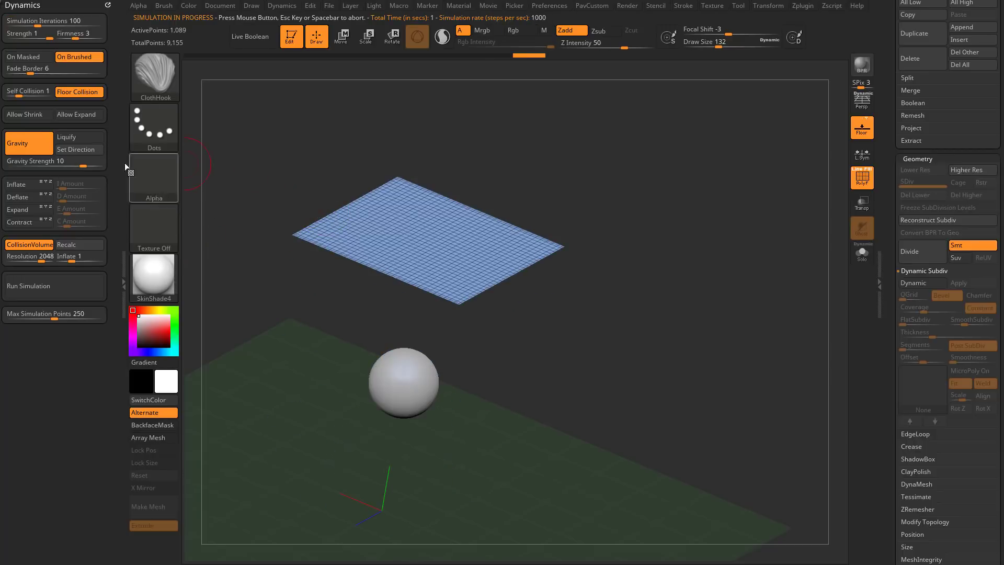
{"action": "left_click_drag", "start_coordinate": [82, 165], "coordinate": [69, 171]}
{"action": "left_click", "coordinate": [64, 287]}
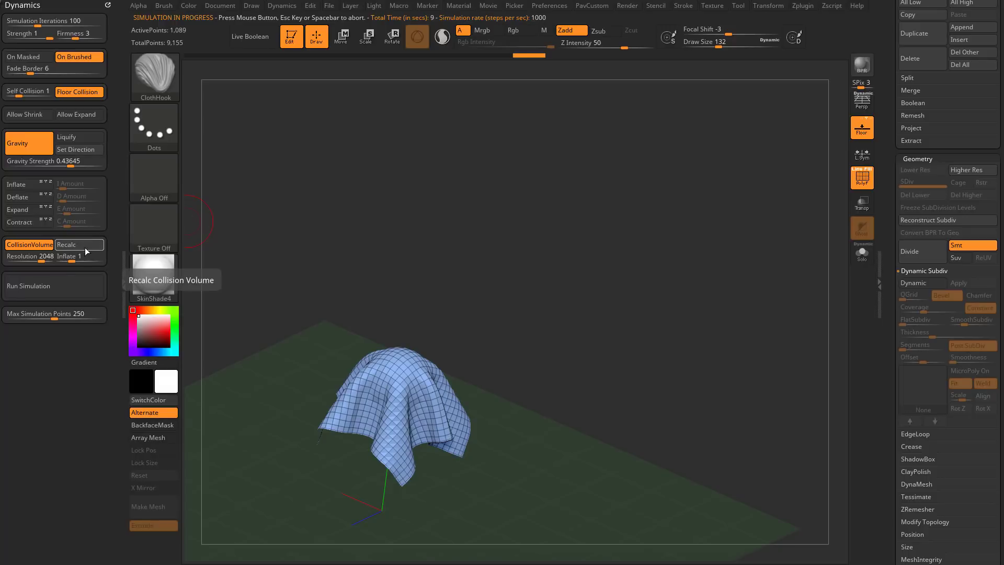
{"action": "key", "text": "ctrl+z"}
Try moving the plane vertically down over the sphere with the TransposeCloth gizmo, and undo each move
{"action": "key", "text": "w"}
{"action": "left_click_drag", "start_coordinate": [561, 300], "coordinate": [563, 287]}
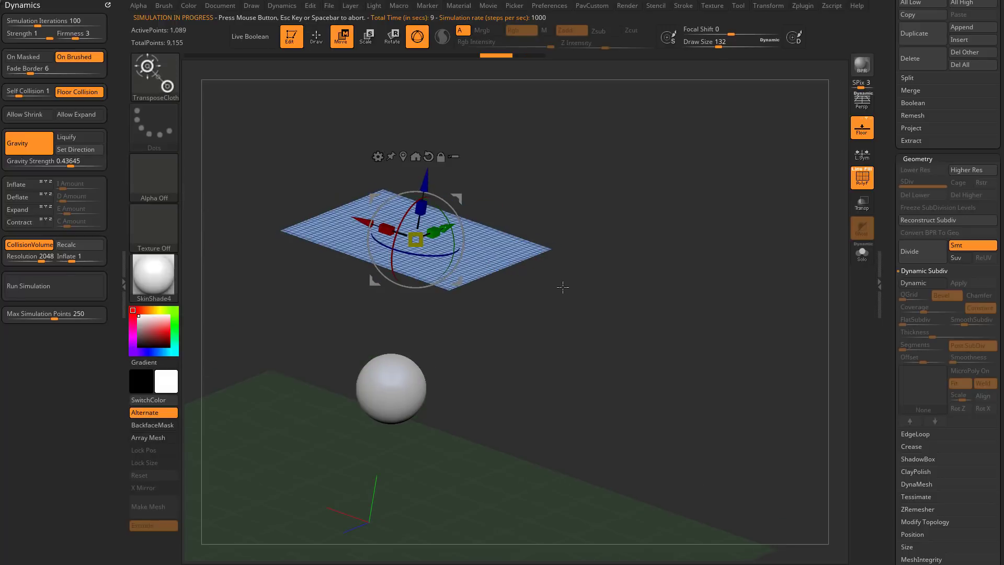
{"action": "left_click_drag", "start_coordinate": [425, 181], "coordinate": [408, 431]}
{"action": "key", "text": "ctrl+z"}
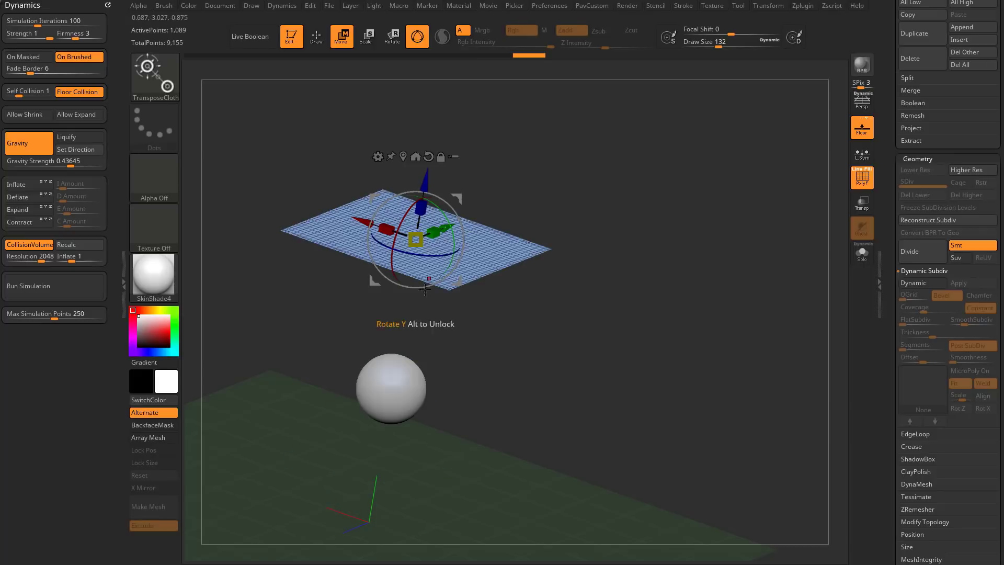
{"action": "left_click_drag", "start_coordinate": [425, 182], "coordinate": [426, 401]}
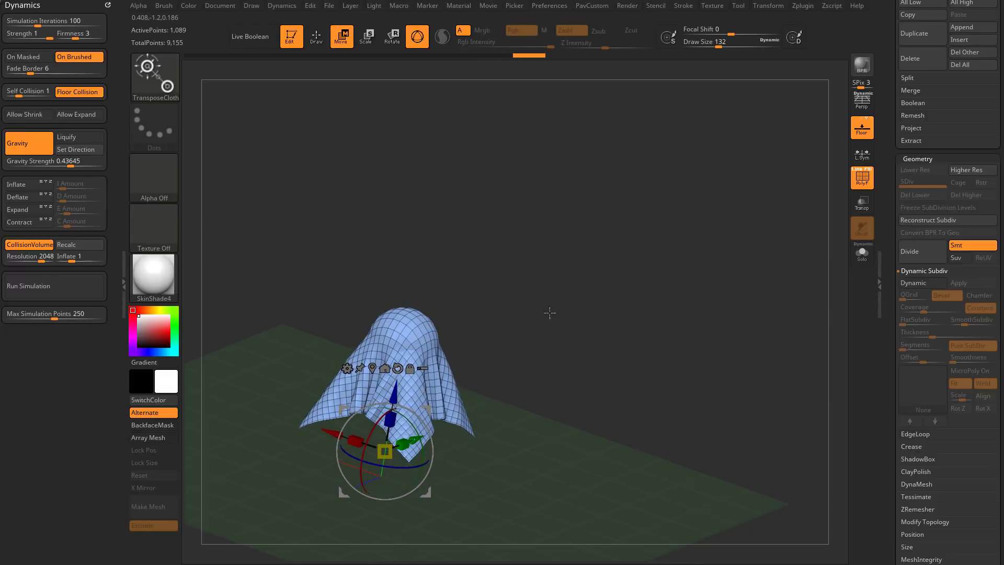
{"action": "key", "text": "ctrl+z"}
{"action": "left_click_drag", "start_coordinate": [565, 278], "coordinate": [579, 268]}
{"action": "mouse_move", "coordinate": [579, 269]}
{"action": "left_mouse_down", "text": "alt"}
{"action": "mouse_move", "coordinate": [583, 300]}
{"action": "mouse_move", "coordinate": [581, 288]}
{"action": "left_mouse_up", "text": "alt"}
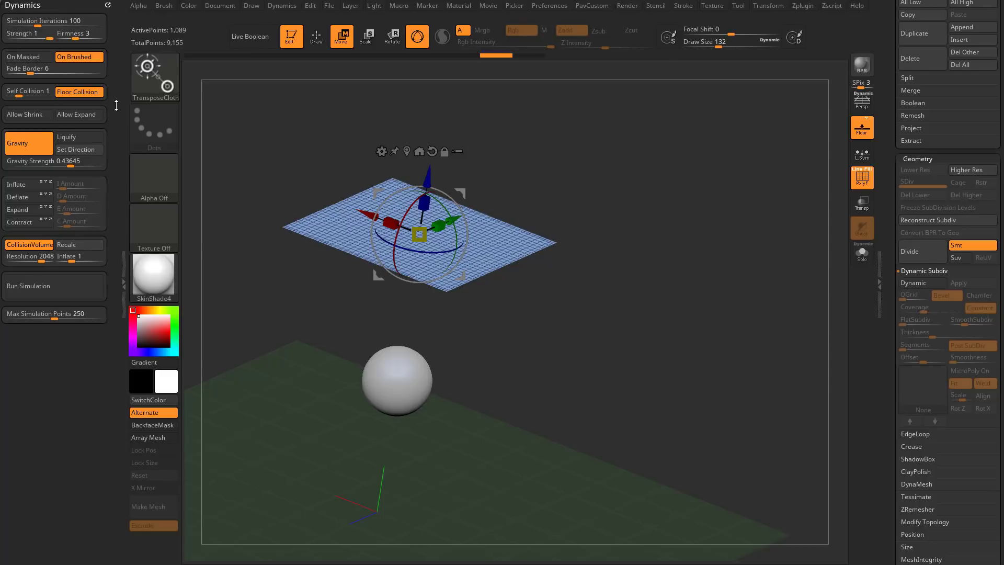
Lower the plane closer to the sphere with the gizmo and set the Simulation Iterations to 1000
{"action": "left_click_drag", "start_coordinate": [540, 183], "coordinate": [596, 193], "text": "alt"}
{"action": "left_click_drag", "start_coordinate": [427, 202], "coordinate": [420, 260]}
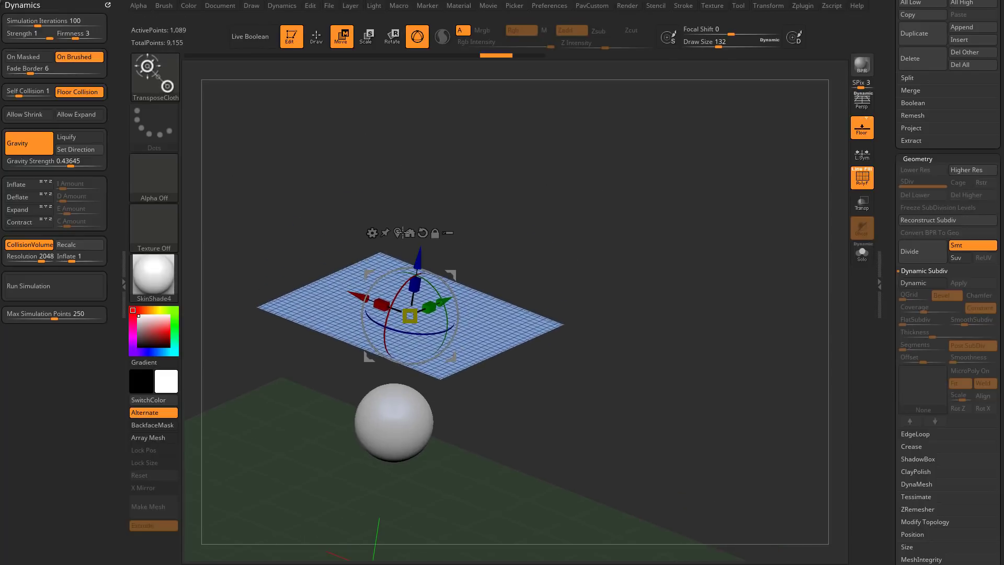
{"action": "left_click_drag", "start_coordinate": [88, 17], "coordinate": [112, 22]}
{"action": "left_click_drag", "start_coordinate": [599, 226], "coordinate": [578, 178], "text": "alt"}
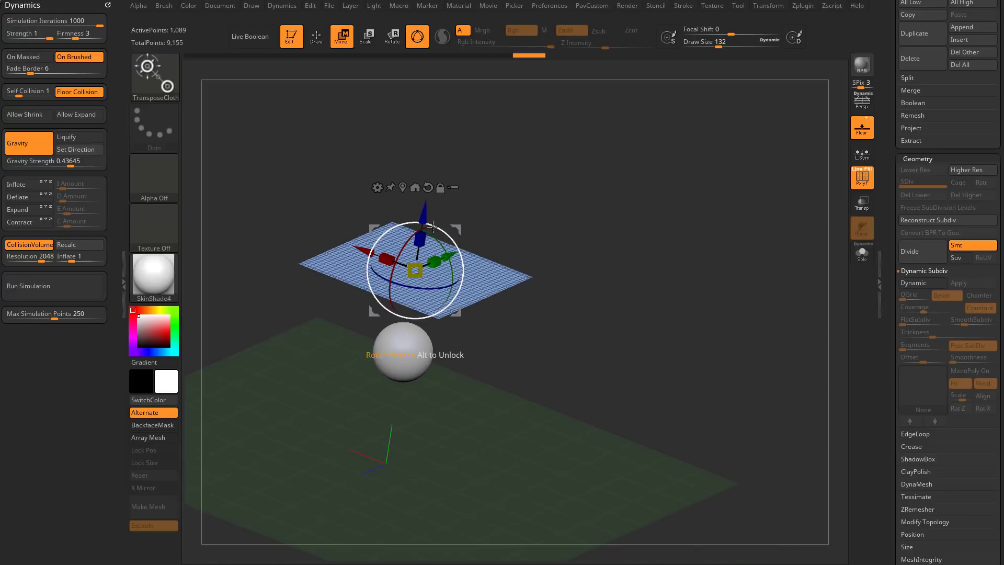
Try repeated TransposeCloth moves at 1000 iterations, pulling the plane down to the floor around the sphere, and undo each one
{"action": "left_click_drag", "start_coordinate": [425, 219], "coordinate": [391, 448]}
{"action": "key", "text": "ctrl+z"}
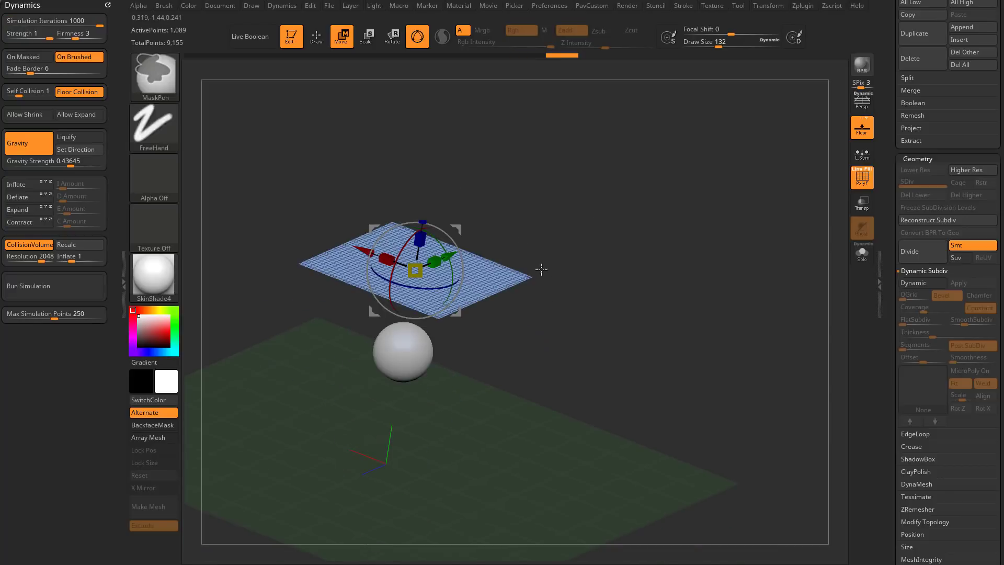
{"action": "left_click_drag", "start_coordinate": [416, 226], "coordinate": [385, 463]}
{"action": "key", "text": "ctrl+z"}
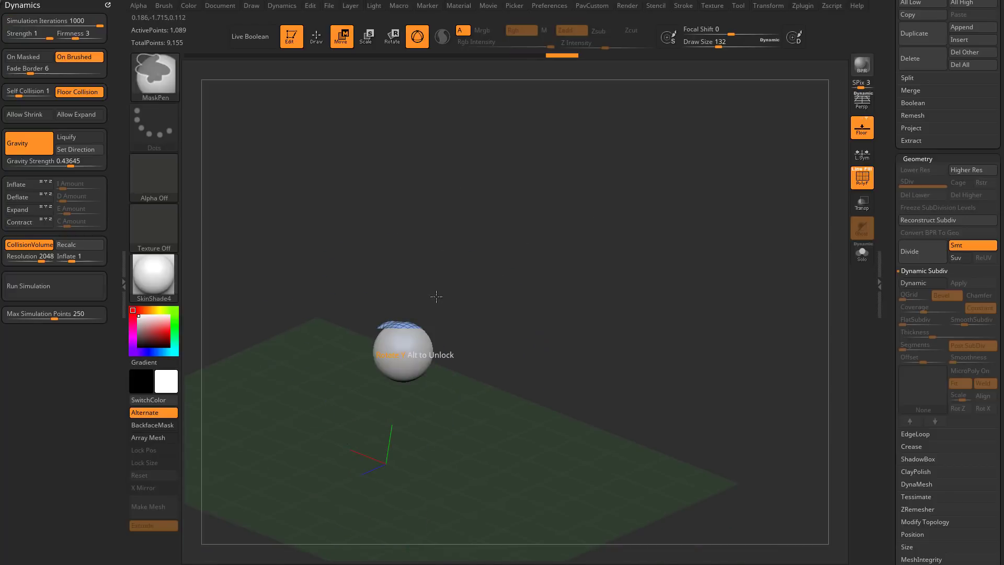
{"action": "left_click_drag", "start_coordinate": [422, 220], "coordinate": [387, 453]}
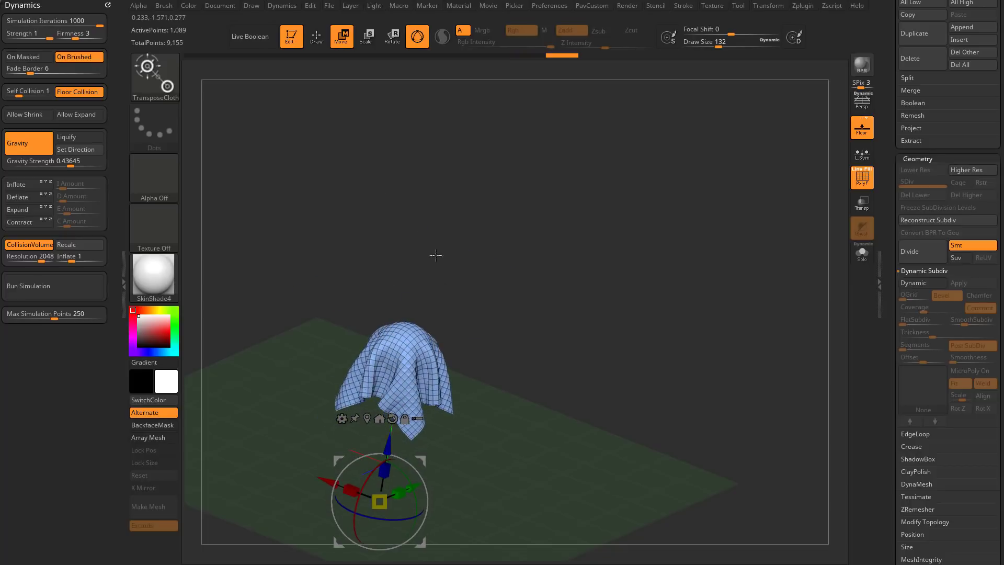
{"action": "left_click_drag", "start_coordinate": [457, 310], "coordinate": [460, 321]}
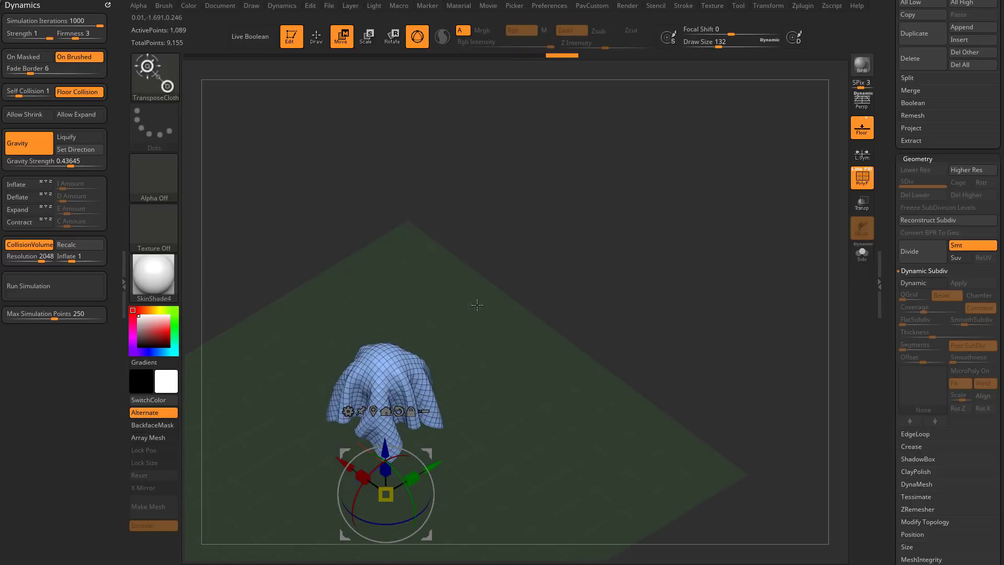
{"action": "key", "text": "ctrl+z"}
{"action": "left_click_drag", "start_coordinate": [418, 223], "coordinate": [411, 438]}
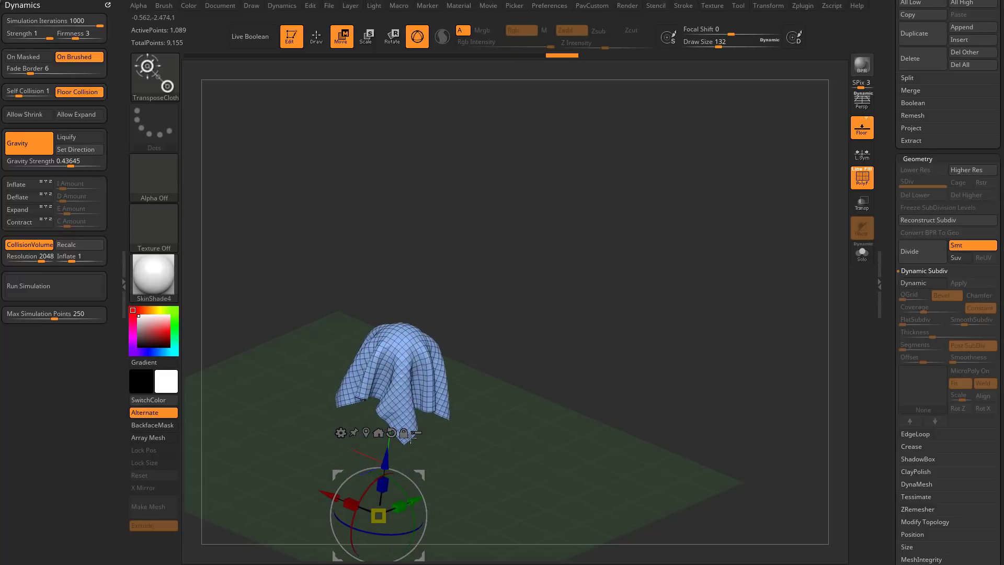
{"action": "key", "text": "ctrl+z"}
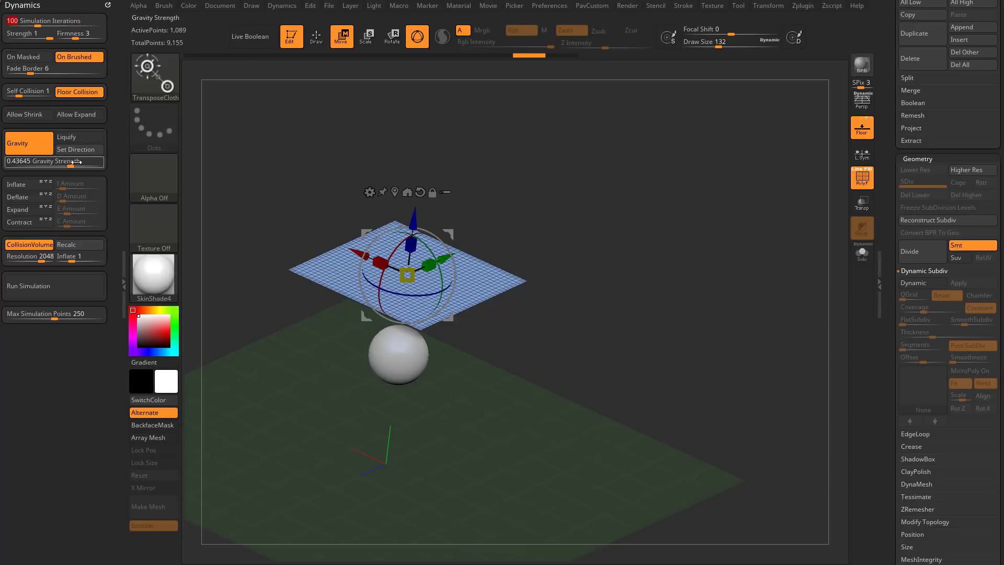
Set the Simulation Iterations to 100, the Gravity Strength to 2.52924 and the Firmness to 1
{"action": "left_click_drag", "start_coordinate": [75, 163], "coordinate": [77, 163]}
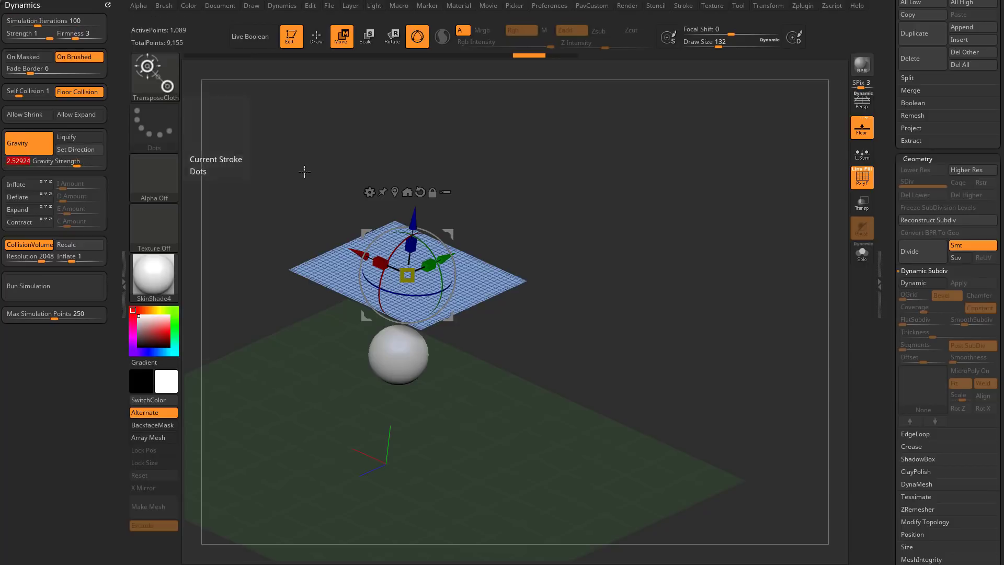
{"action": "left_click_drag", "start_coordinate": [281, 167], "coordinate": [269, 164]}
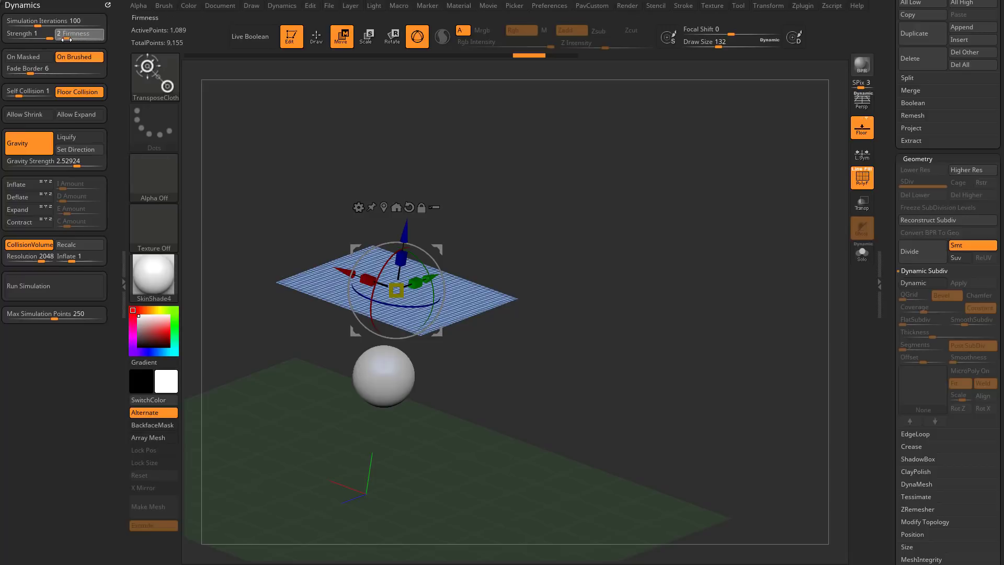
{"action": "left_click_drag", "start_coordinate": [273, 152], "coordinate": [269, 122]}
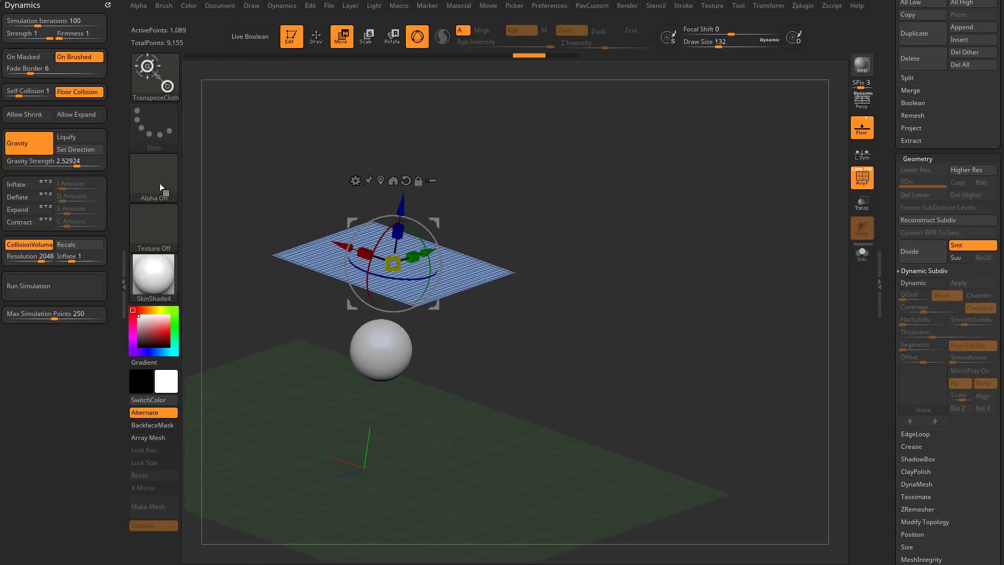
Return to Draw mode and run the simulation to drape the softer plane over the sphere
{"action": "key", "text": "q"}
{"action": "left_click", "coordinate": [63, 285]}
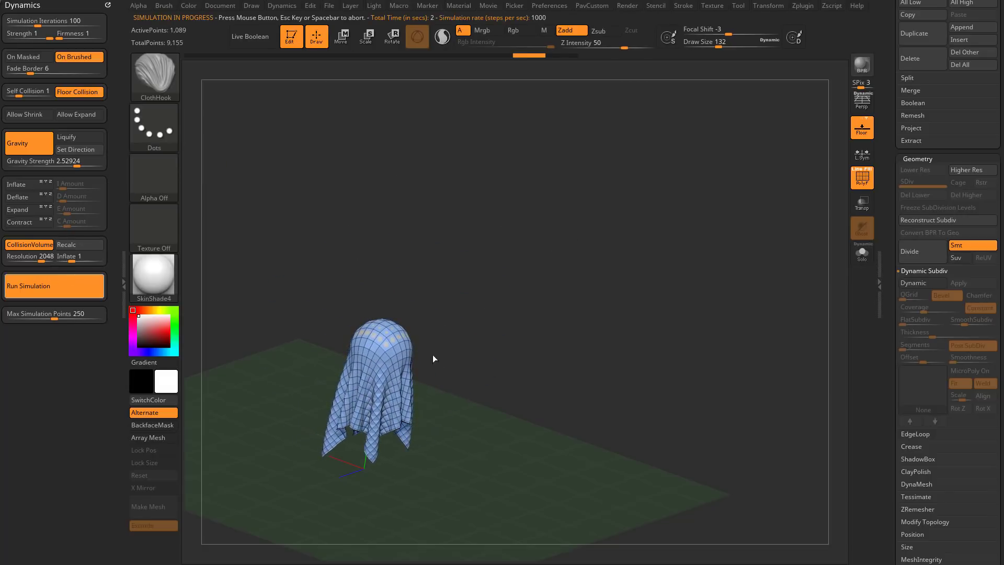
{"action": "left_click_drag", "start_coordinate": [470, 300], "coordinate": [420, 385]}
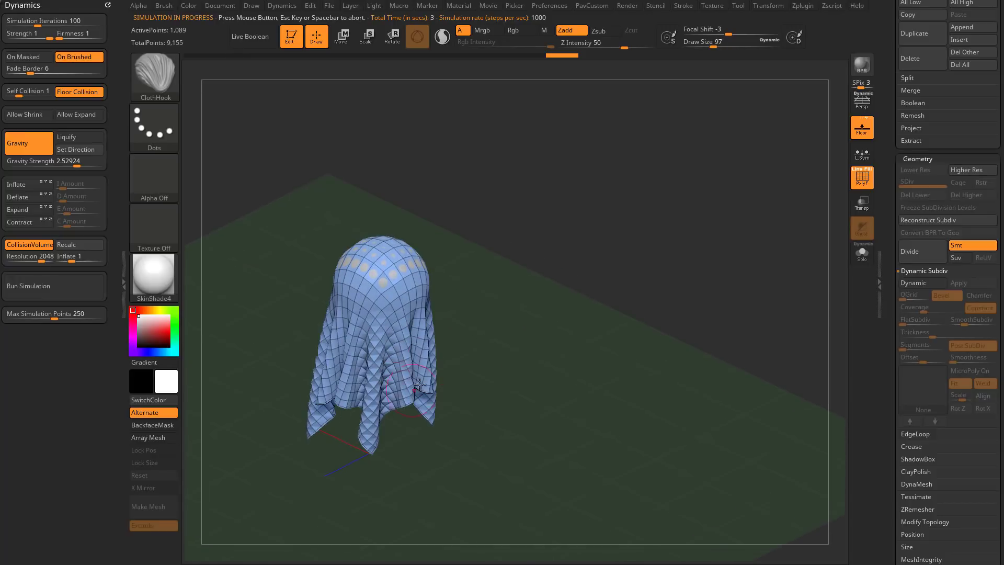
Enable Dynamic Subdivision on the draped cloth and turn off the PolyFrame display
{"action": "left_click_drag", "start_coordinate": [897, 284], "coordinate": [913, 240]}
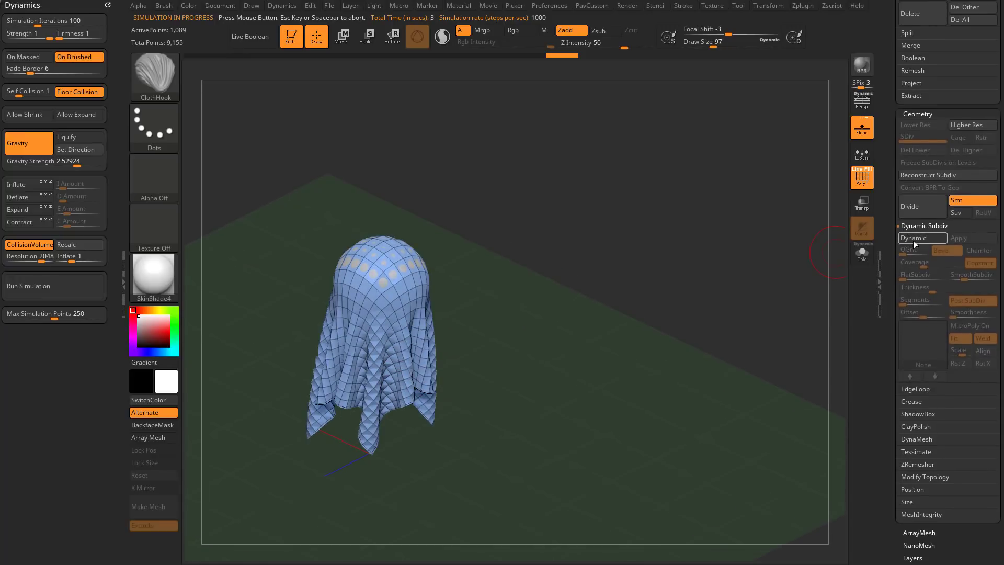
{"action": "left_click", "coordinate": [913, 241]}
{"action": "left_click_drag", "start_coordinate": [626, 290], "coordinate": [645, 296], "text": "alt"}
{"action": "left_click", "coordinate": [862, 179]}
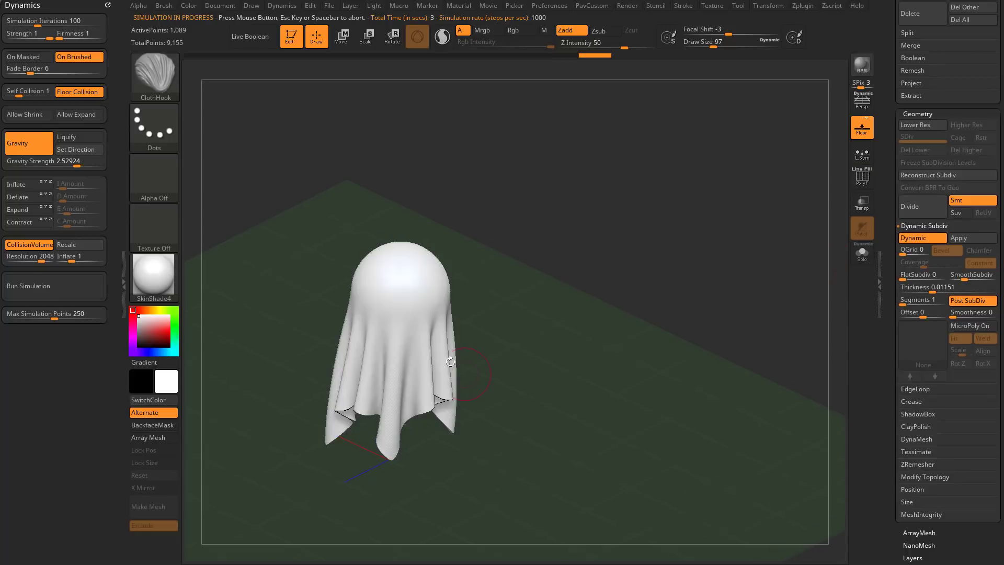
Change the material of the draped cloth to StartupMaterial
{"action": "left_click_drag", "start_coordinate": [587, 226], "coordinate": [557, 263], "text": "alt"}
{"action": "left_click", "coordinate": [176, 273]}
{"action": "left_click", "coordinate": [225, 259]}
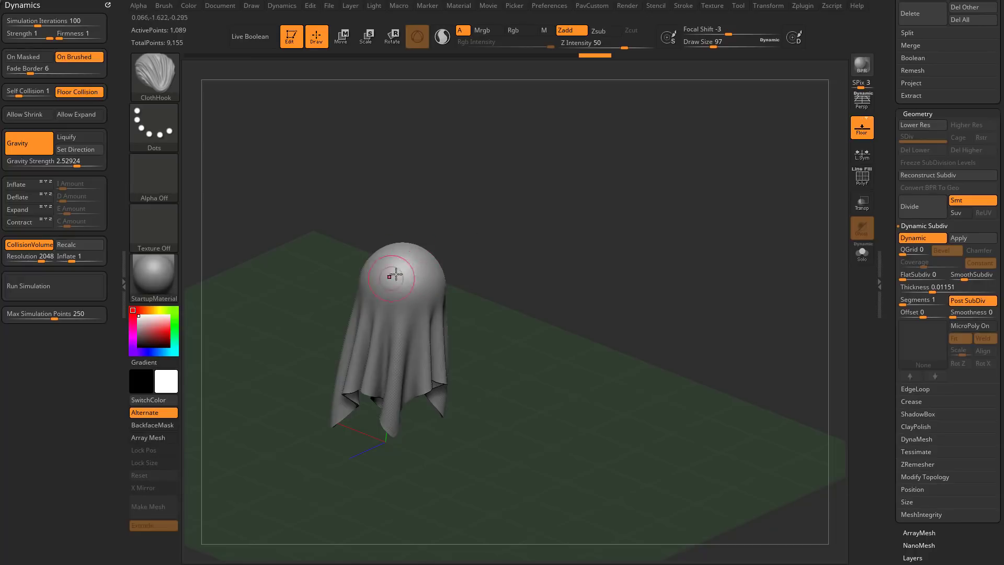
Undo the drape to restore the flat plane above the sphere and turn Dynamic Subdivision back on
{"action": "left_click", "coordinate": [862, 178]}
{"action": "left_click", "coordinate": [861, 179]}
{"action": "left_click_drag", "start_coordinate": [473, 303], "coordinate": [478, 314], "text": "alt"}
{"action": "key", "text": "shift+d"}
{"action": "left_click_drag", "start_coordinate": [570, 194], "coordinate": [542, 212], "text": "ctrl"}
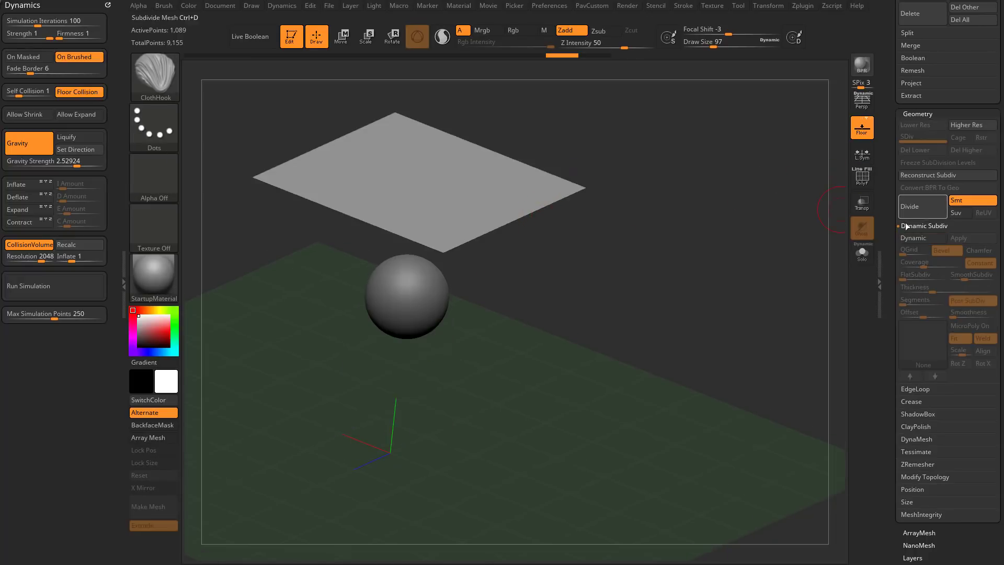
{"action": "key", "text": "shift+d"}
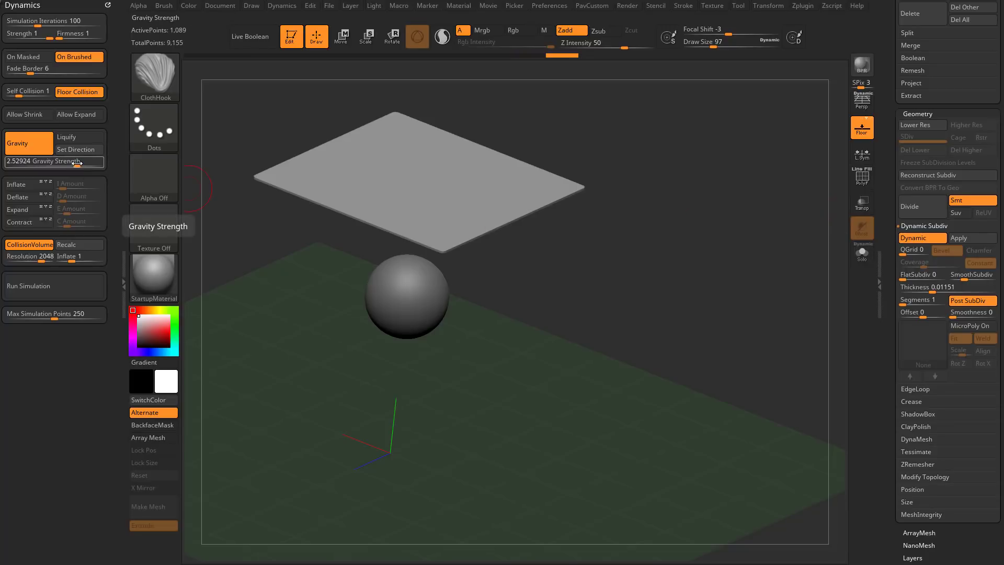
Set the Gravity Strength to 0.71989 and then 1.30875, running the simulation with each to drape the plane over the sphere
{"action": "left_click_drag", "start_coordinate": [77, 165], "coordinate": [70, 168]}
{"action": "left_click", "coordinate": [64, 285]}
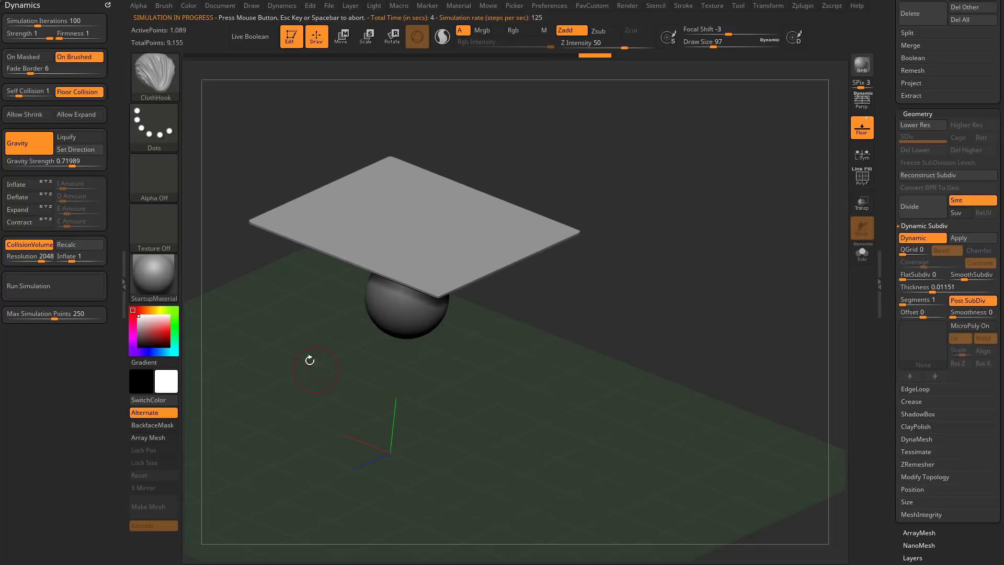
{"action": "left_click_drag", "start_coordinate": [72, 164], "coordinate": [74, 165]}
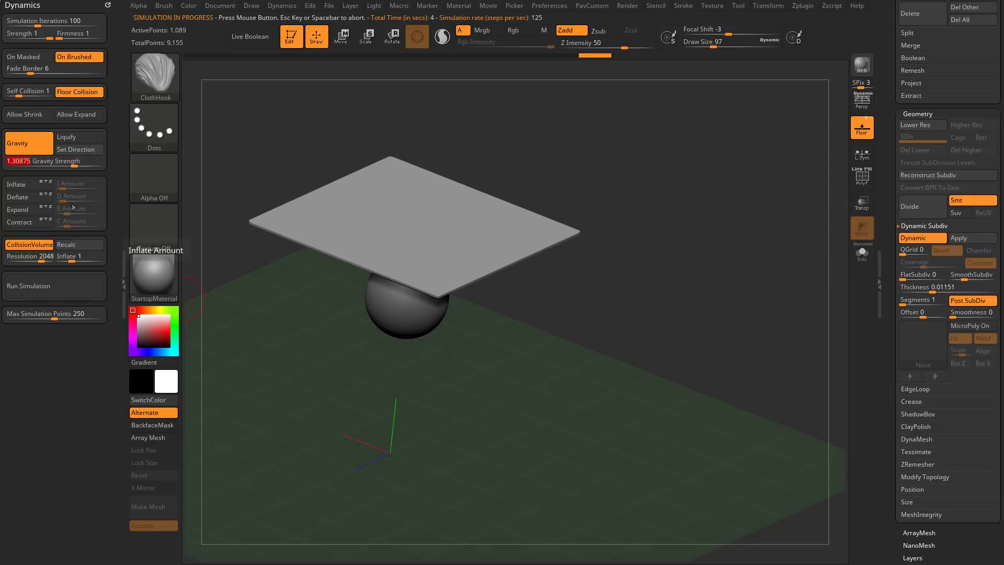
{"action": "left_click", "coordinate": [56, 282]}
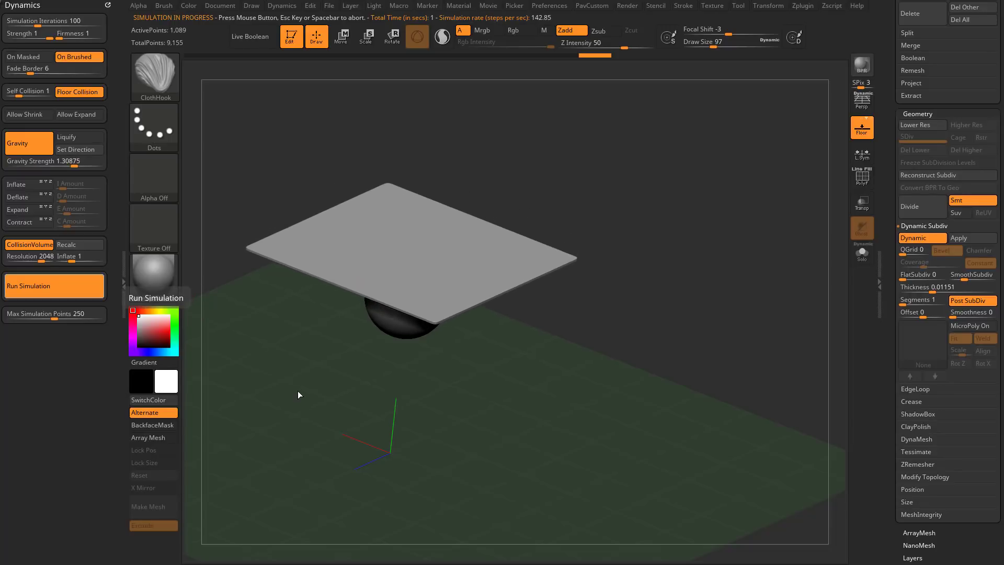
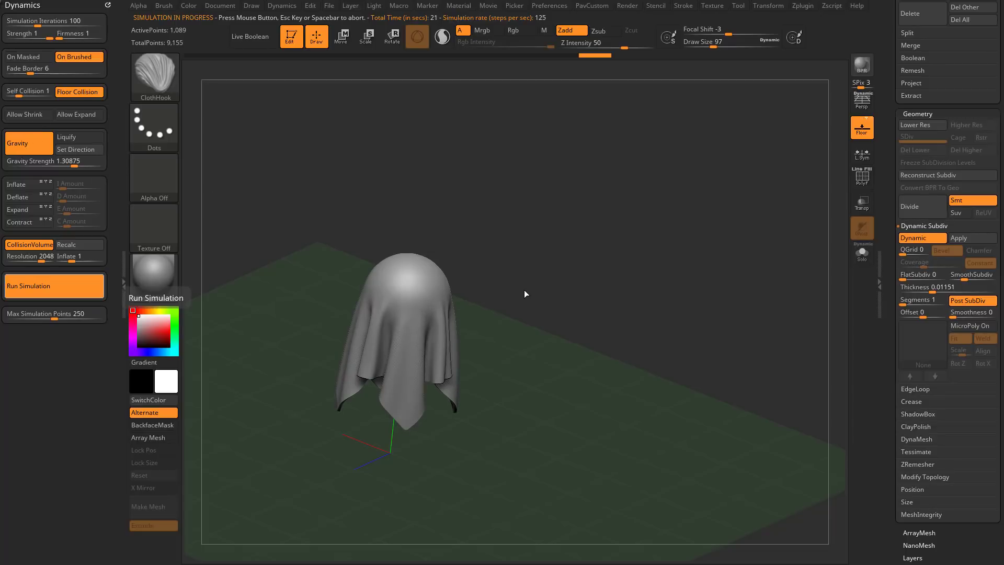
{"action": "left_click_drag", "start_coordinate": [511, 284], "coordinate": [500, 305]}
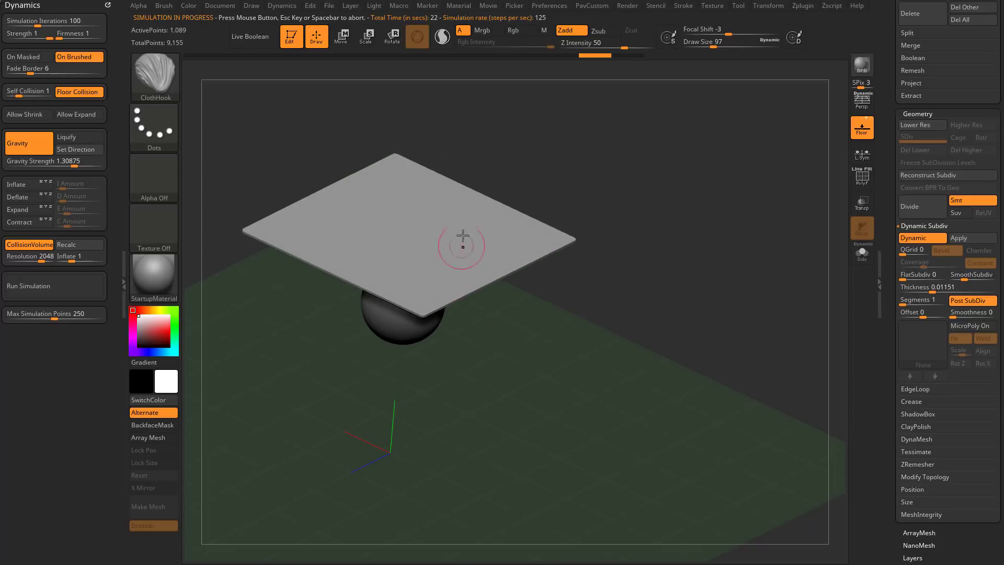
Restore the flat plane, set the Gravity Strength to 10 and the Simulation Iterations to 1000, and rerun the drape simulation
{"action": "left_click_drag", "start_coordinate": [78, 163], "coordinate": [84, 163]}
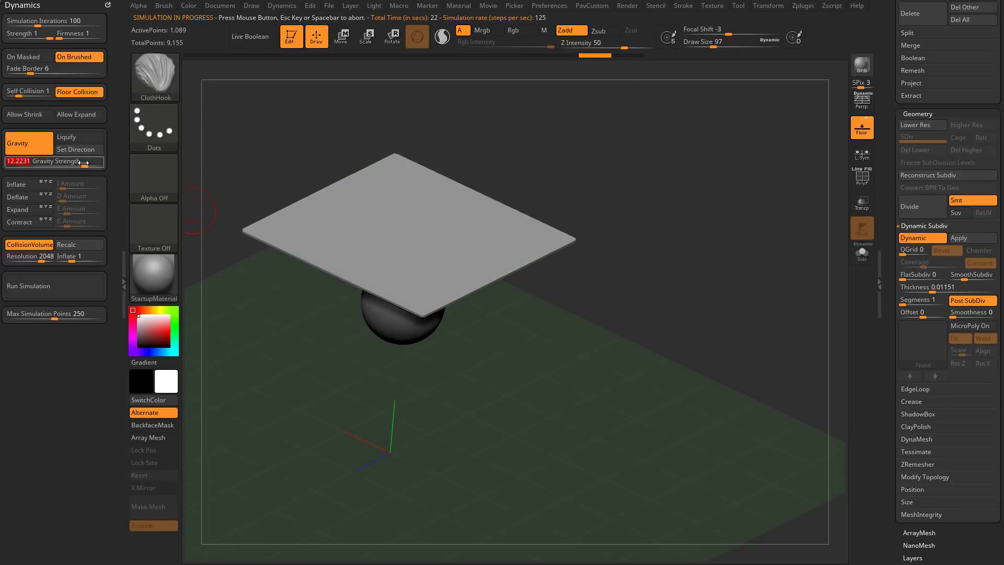
{"action": "type", "text": "10"}
{"action": "key", "text": "Return"}
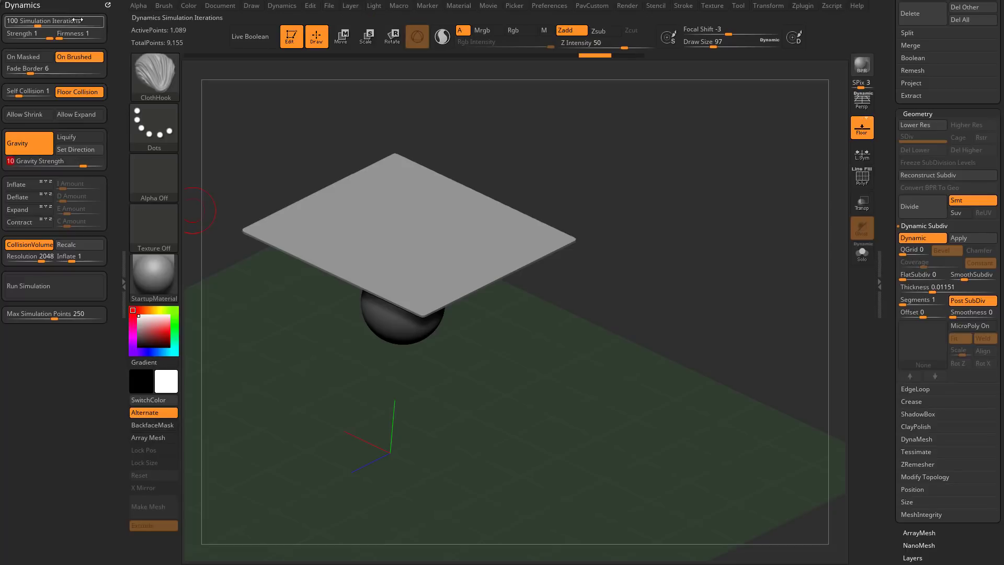
{"action": "left_click_drag", "start_coordinate": [58, 25], "coordinate": [144, 30]}
{"action": "left_click", "coordinate": [104, 278]}
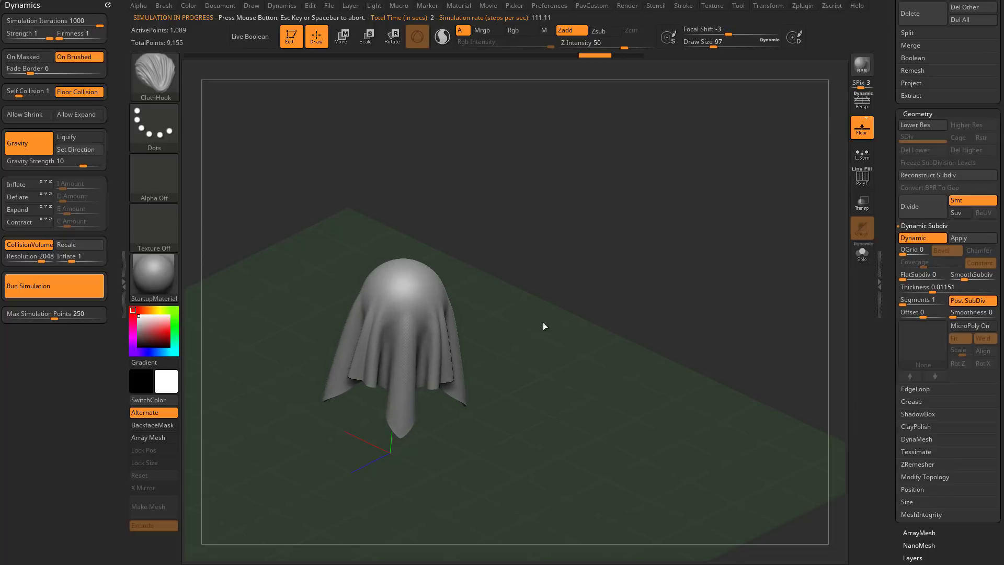
{"action": "left_click_drag", "start_coordinate": [527, 341], "coordinate": [569, 327]}
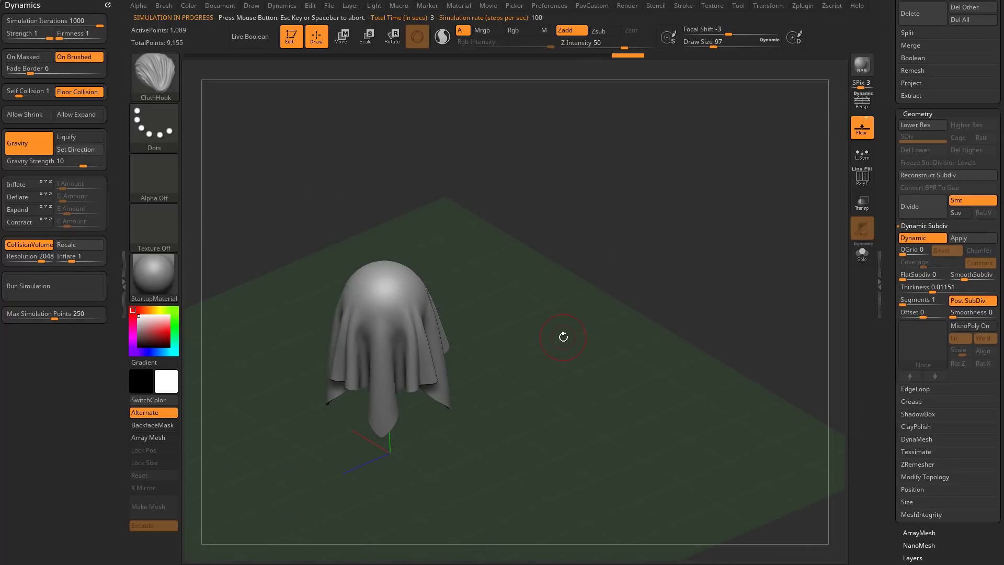
Undo the drape, set the Firmness to 6 and the Simulation Iterations to 100, and rerun the simulation
{"action": "key", "text": "ctrl+z"}
{"action": "left_click_drag", "start_coordinate": [70, 36], "coordinate": [106, 35]}
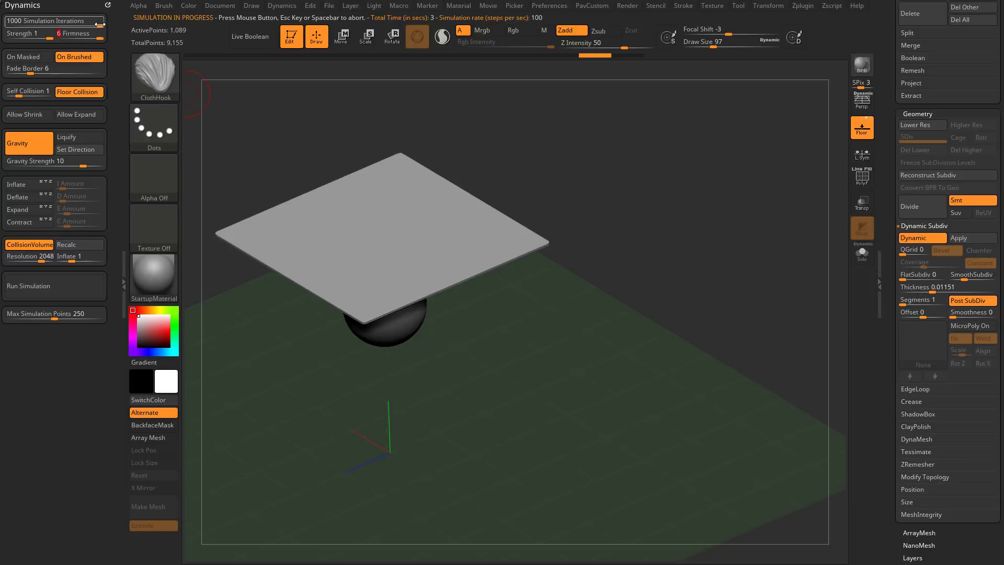
{"action": "left_click", "coordinate": [92, 22]}
{"action": "type", "text": "10"}
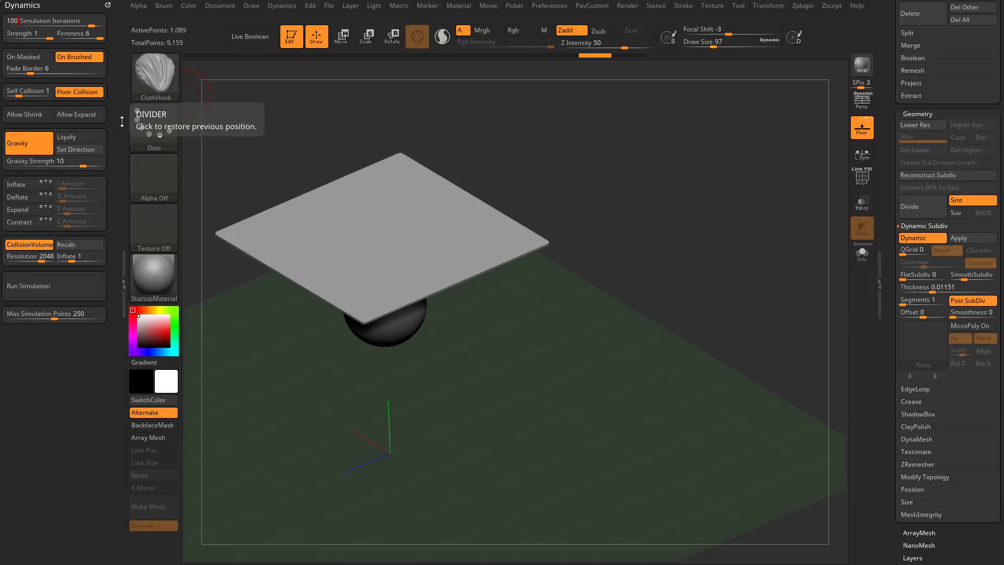
{"action": "left_click", "coordinate": [74, 285]}
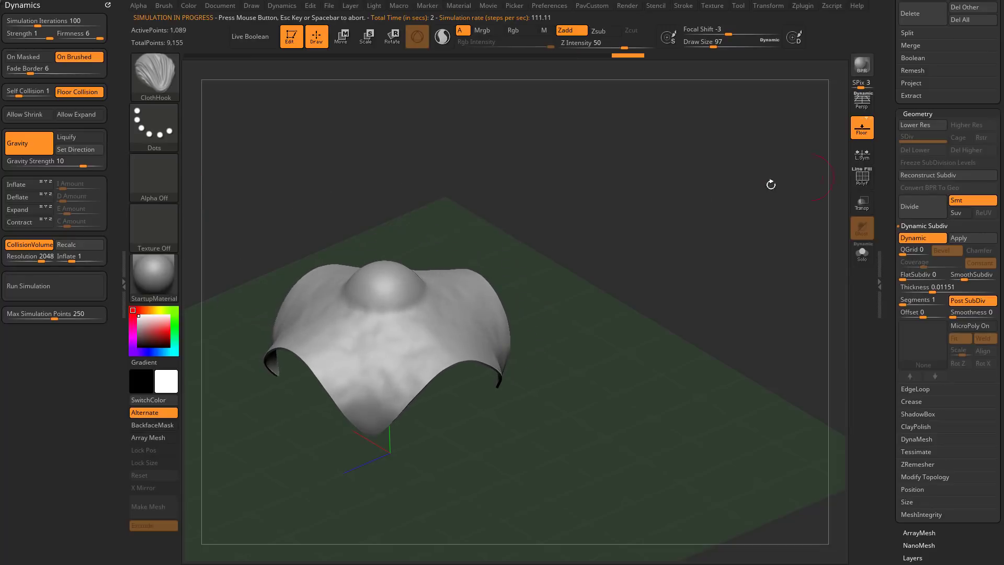
Turn on the PolyFrame display and examine the stiffly draped cloth from several angles
{"action": "left_click_drag", "start_coordinate": [488, 217], "coordinate": [494, 240]}
{"action": "left_click", "coordinate": [864, 182]}
{"action": "left_click_drag", "start_coordinate": [570, 267], "coordinate": [521, 249]}
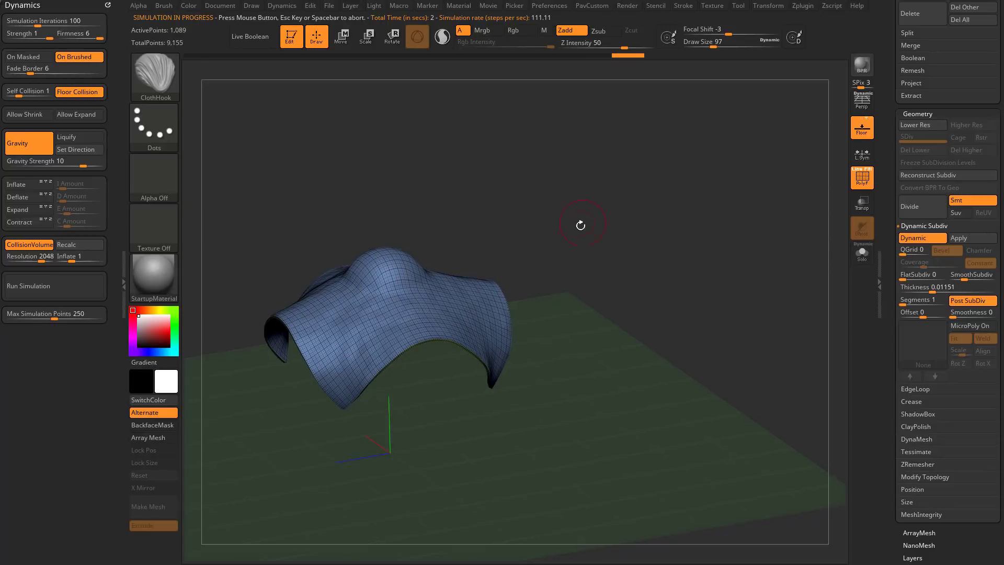
{"action": "left_click_drag", "start_coordinate": [581, 225], "coordinate": [539, 231]}
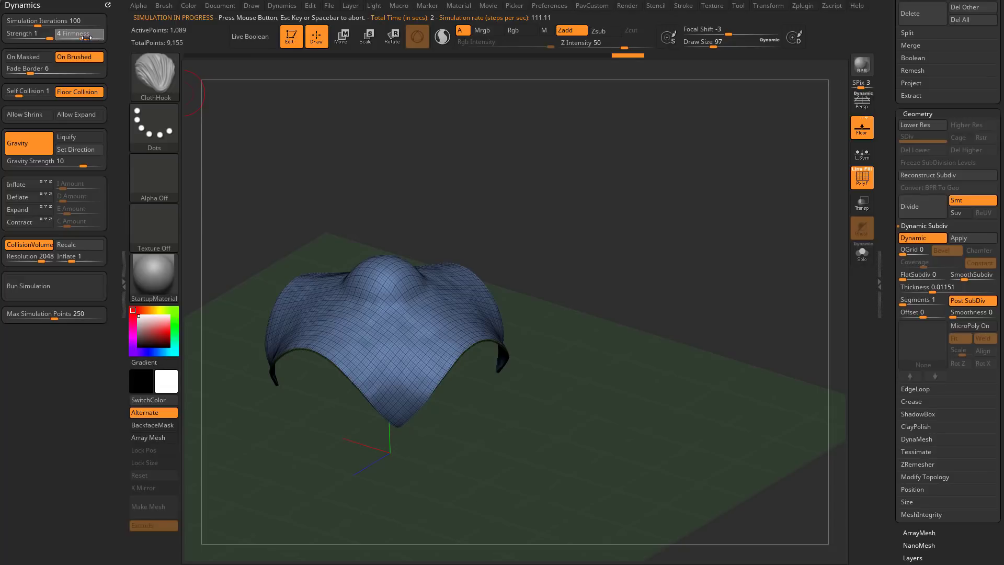
Restore the flat plane and rerun the simulation with the Firmness set to 4
{"action": "key", "text": "ctrl+z"}
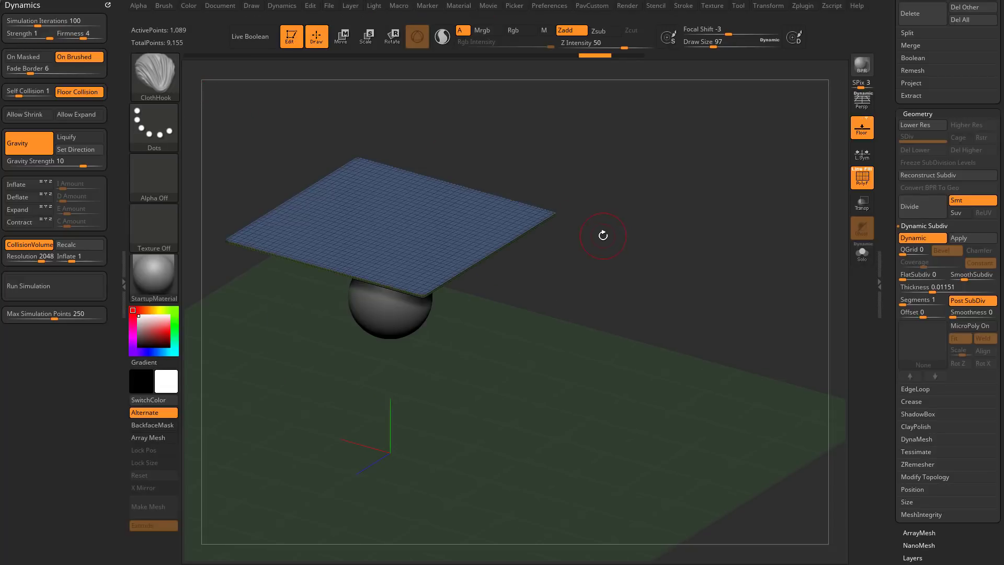
{"action": "left_click", "coordinate": [68, 280]}
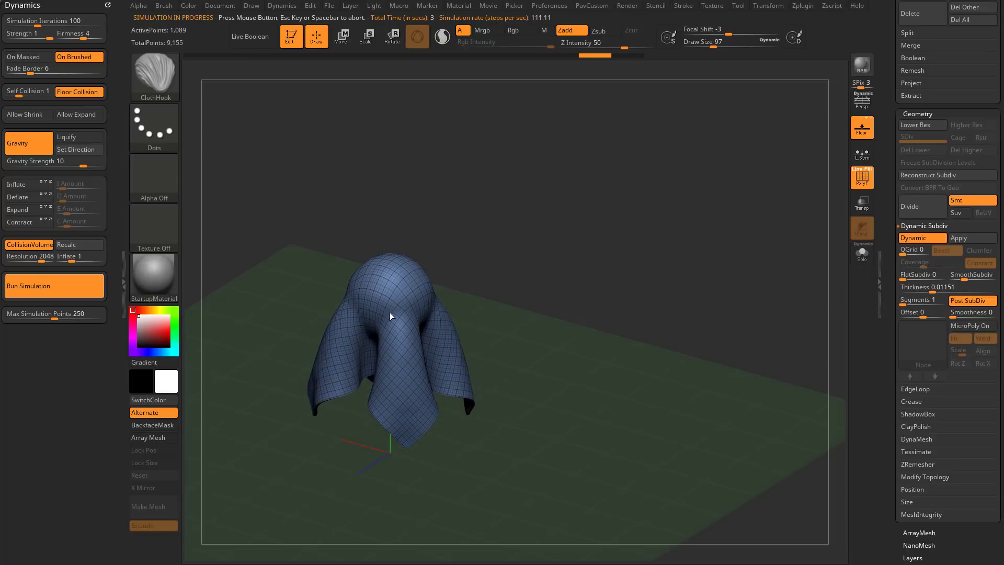
{"action": "left_click_drag", "start_coordinate": [675, 264], "coordinate": [780, 206]}
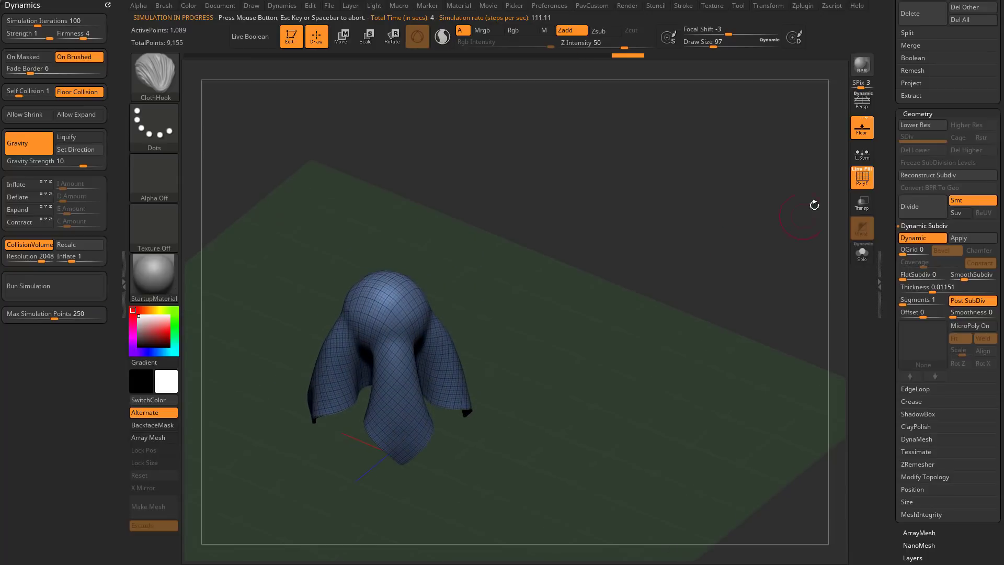
Hide the PolyFrame and floor grid, then snapshot the draped cloth onto the canvas and move the live model away from it
{"action": "key", "text": "shift+f"}
{"action": "left_click_drag", "start_coordinate": [569, 305], "coordinate": [818, 143]}
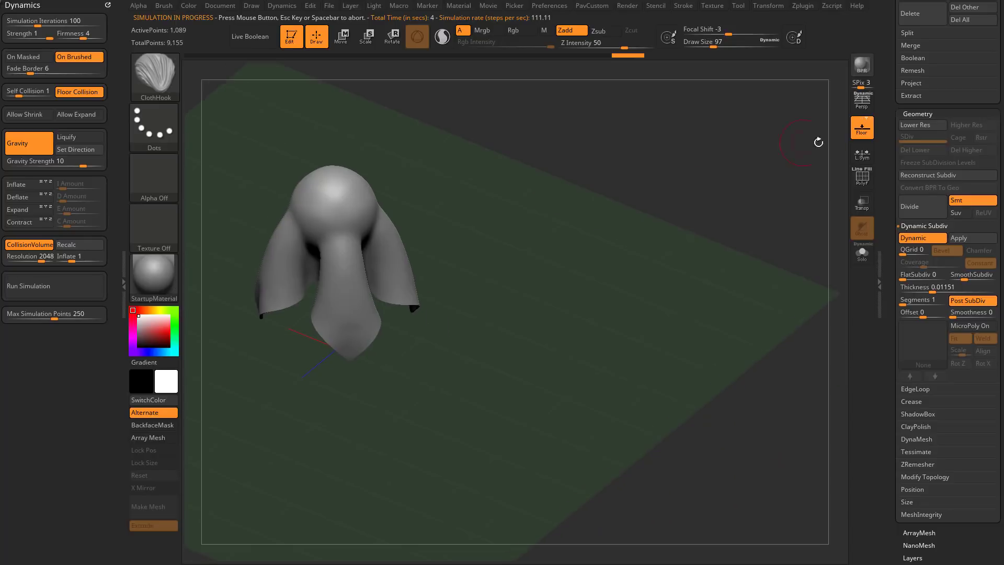
{"action": "left_click", "coordinate": [862, 130]}
{"action": "key", "text": "shift+s"}
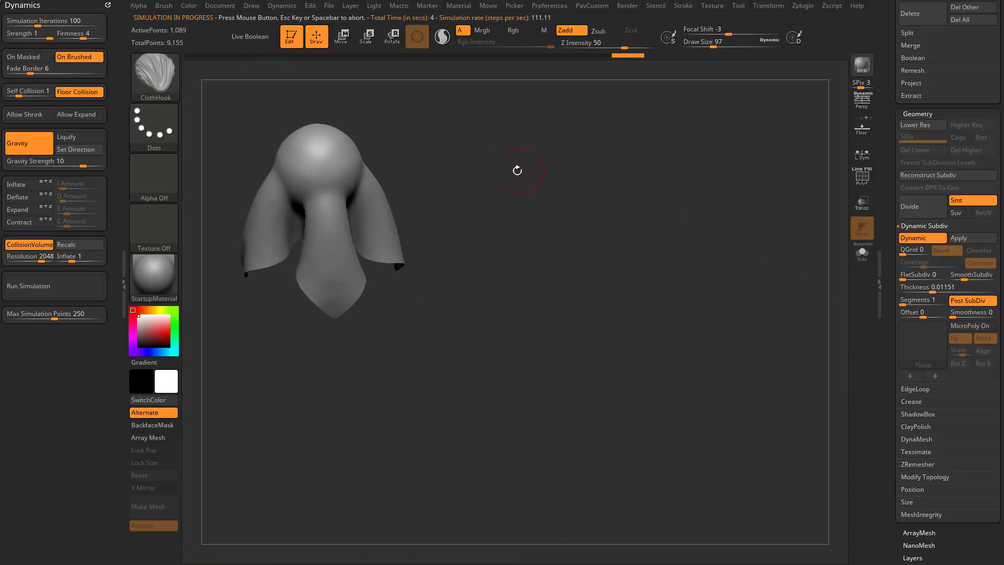
{"action": "left_click_drag", "start_coordinate": [515, 190], "coordinate": [715, 328], "text": "alt"}
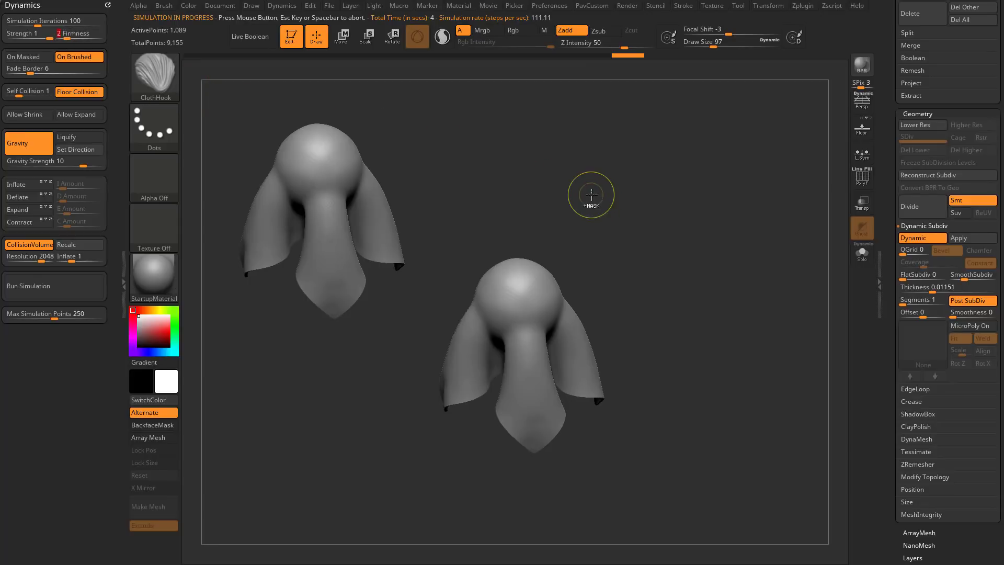
Restore the flat plane, set the Firmness to 2 and the Simulation Iterations to 1000, and rerun the simulation
{"action": "key", "text": "ctrl+z"}
{"action": "left_click_drag", "start_coordinate": [697, 168], "coordinate": [701, 190]}
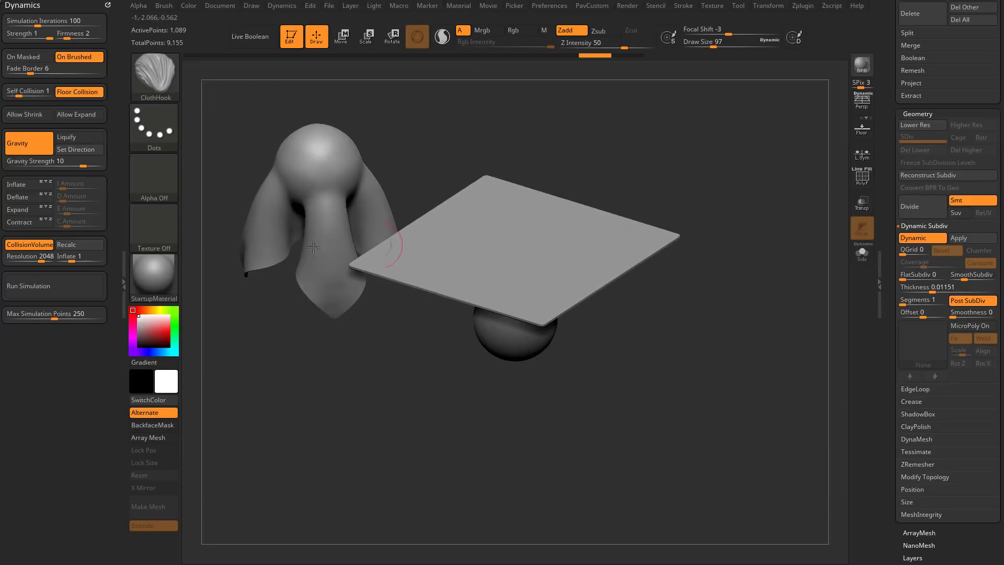
{"action": "left_click_drag", "start_coordinate": [76, 24], "coordinate": [108, 24]}
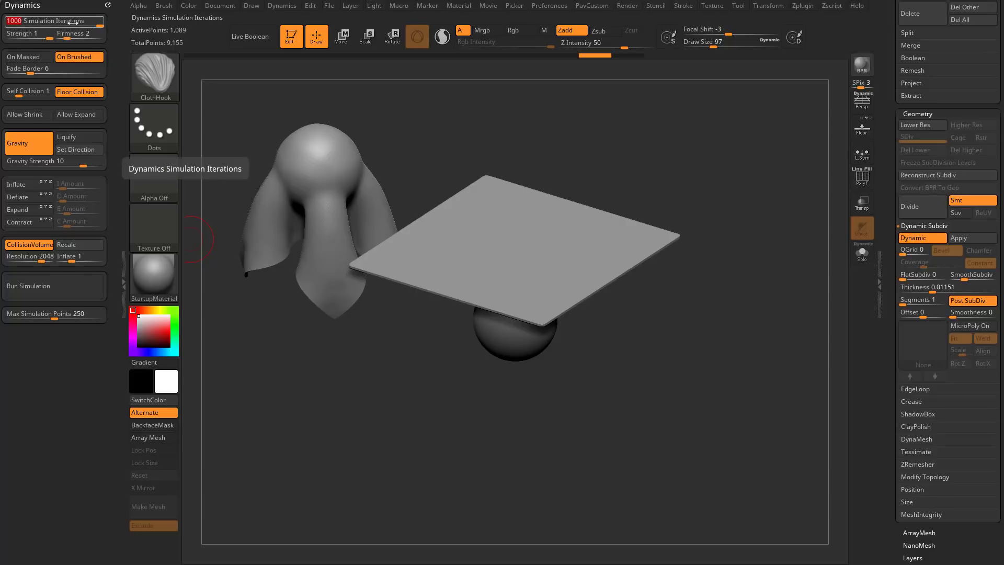
{"action": "left_click", "coordinate": [59, 284]}
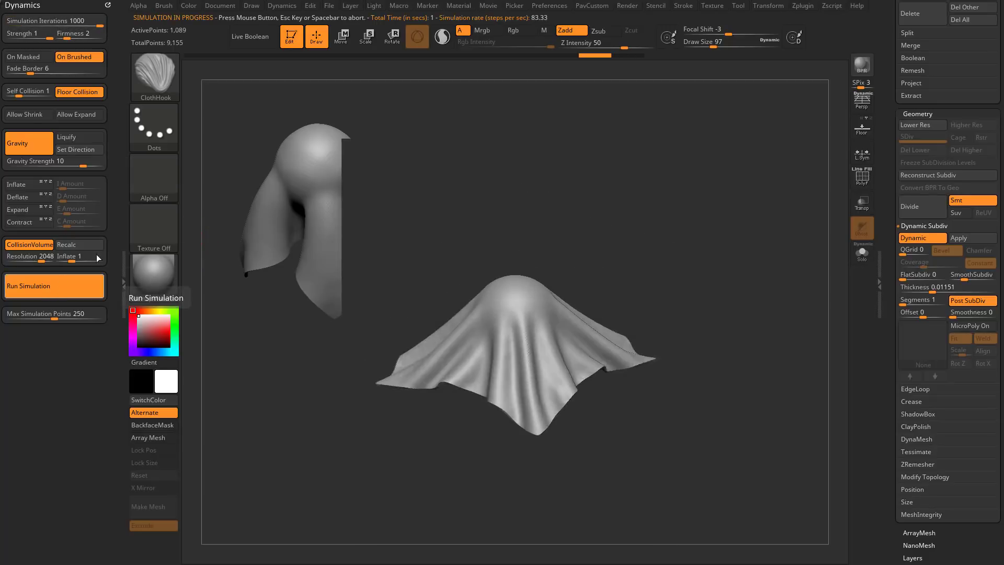
{"action": "left_click", "coordinate": [658, 222]}
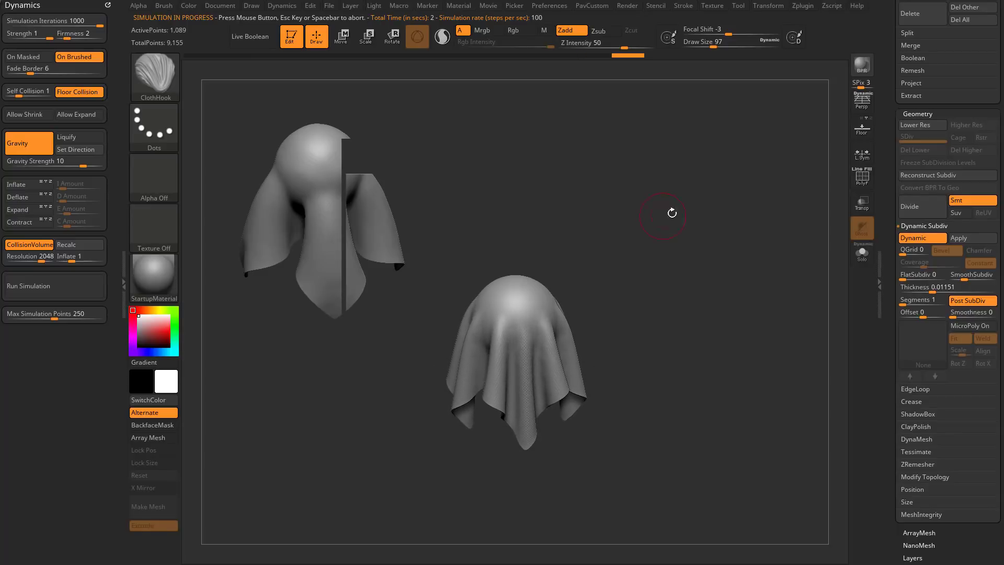
Place the softer drape beside the first snapshot, snapshot it onto the canvas, and move the live model aside
{"action": "left_click_drag", "start_coordinate": [699, 268], "coordinate": [649, 166], "text": "alt"}
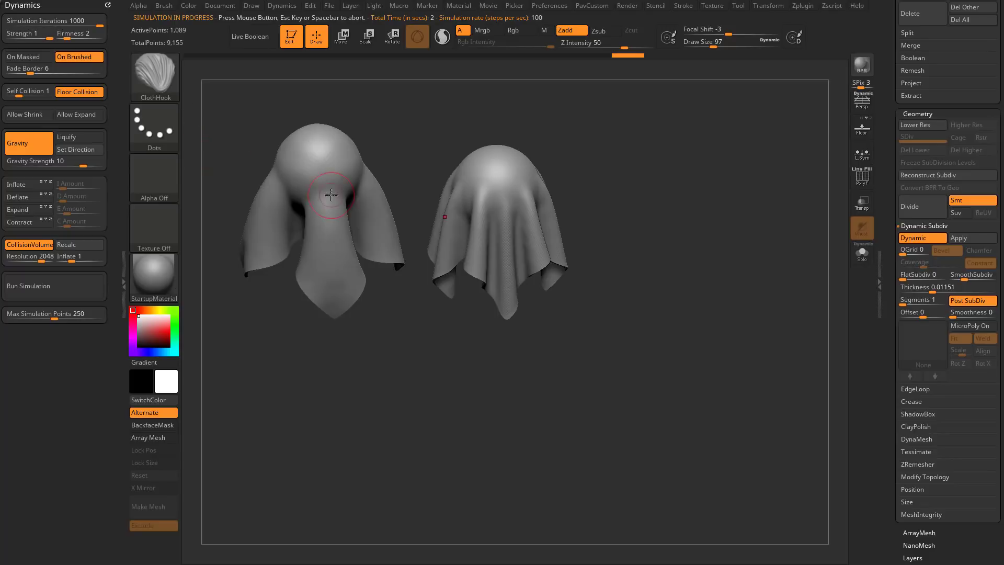
{"action": "left_click_drag", "start_coordinate": [402, 152], "coordinate": [396, 146], "text": "alt"}
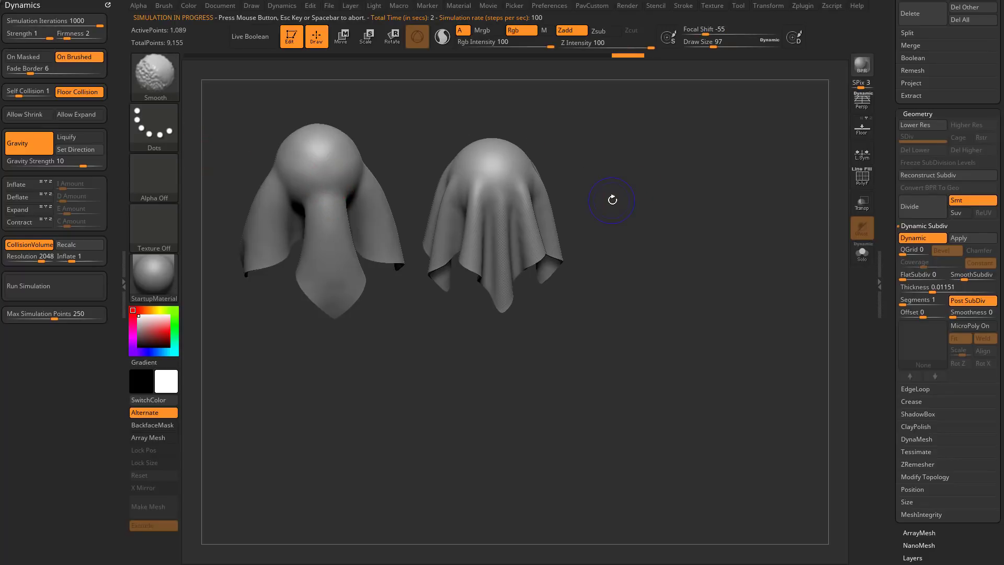
{"action": "key", "text": "shift+s"}
{"action": "left_click_drag", "start_coordinate": [635, 184], "coordinate": [778, 185], "text": "alt"}
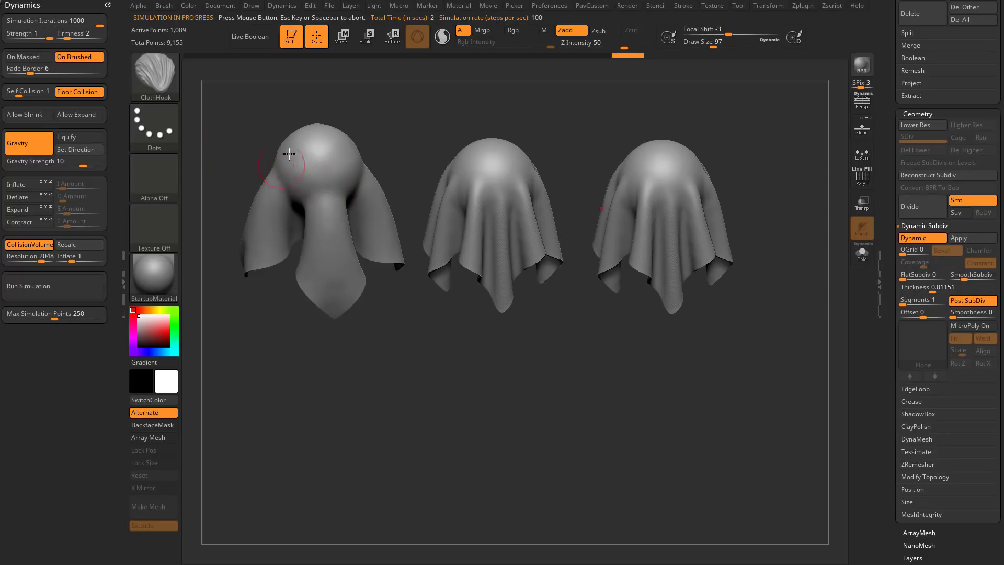
Restore the flat plane and rerun the simulation with the Firmness set to 6
{"action": "left_click_drag", "start_coordinate": [73, 35], "coordinate": [117, 18]}
{"action": "key", "text": "ctrl+z"}
{"action": "left_click_drag", "start_coordinate": [609, 325], "coordinate": [553, 506], "text": "alt"}
{"action": "left_click", "coordinate": [71, 284]}
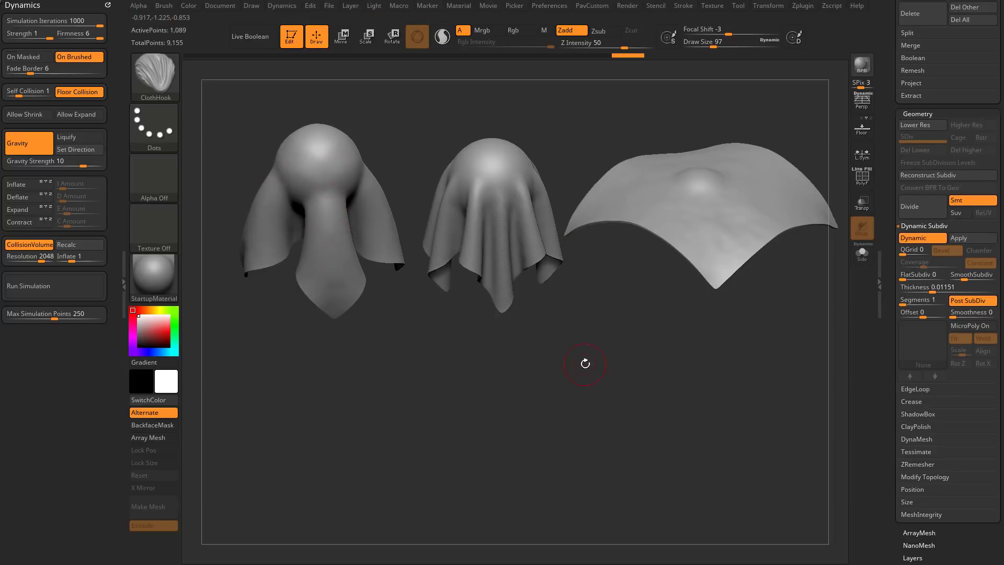
Undo the stiff drape, set the Firmness to 5, and rerun the simulation over the sphere
{"action": "key", "text": "ctrl+z"}
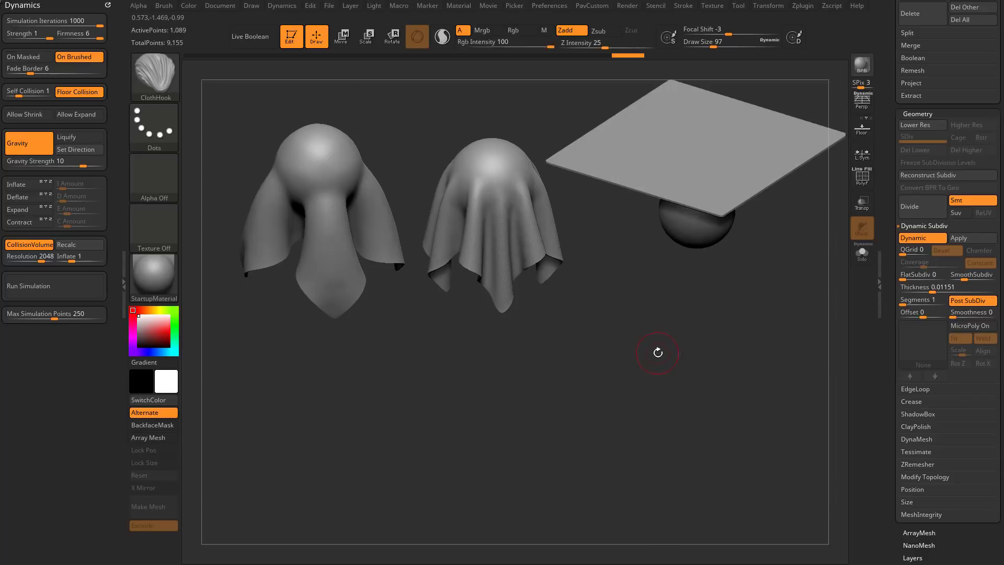
{"action": "key", "text": "ctrl+z"}
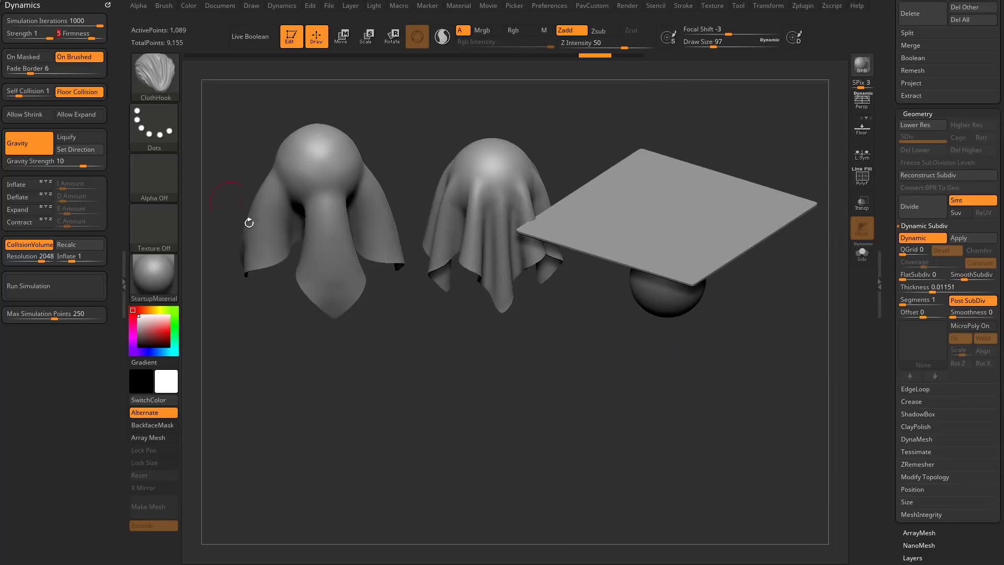
{"action": "key", "text": "ctrl+z"}
{"action": "left_click", "coordinate": [64, 284]}
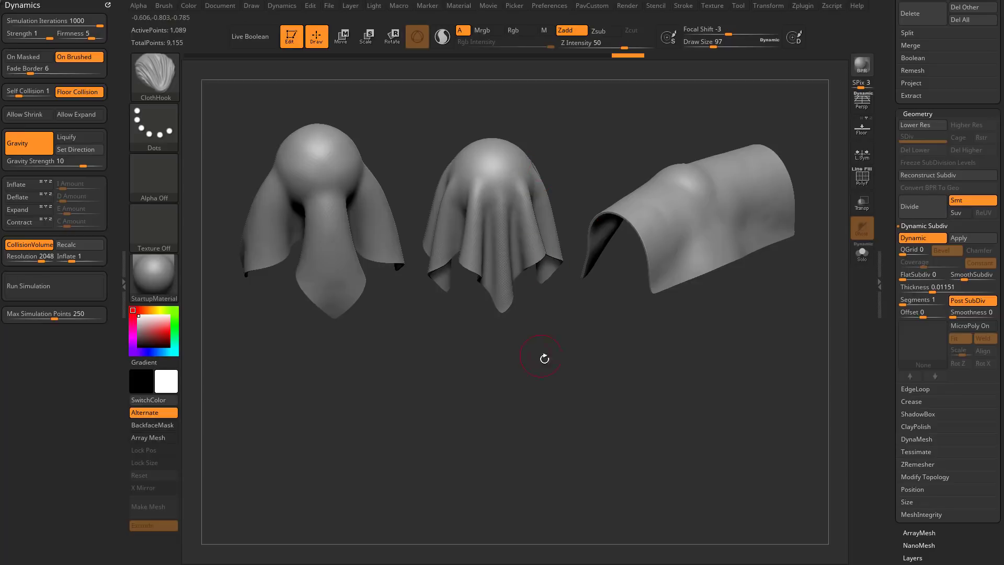
Show the PolyFrame on the newly draped cloth and examine its shape from several angles below the two snapshots
{"action": "left_click_drag", "start_coordinate": [544, 359], "coordinate": [755, 220]}
{"action": "key", "text": "shift+f"}
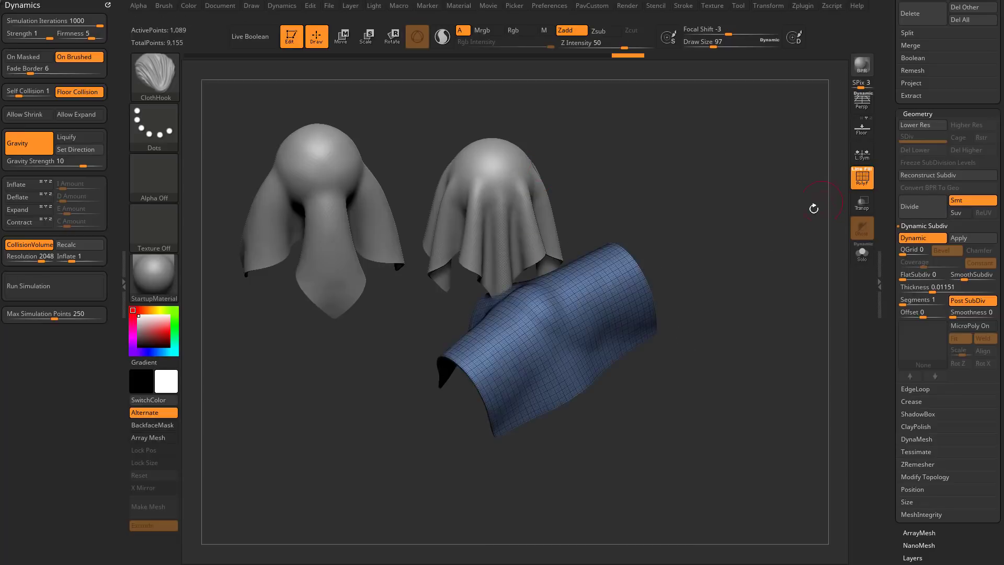
{"action": "left_click_drag", "start_coordinate": [814, 209], "coordinate": [751, 243]}
{"action": "key", "text": "s"}
{"action": "left_click_drag", "start_coordinate": [568, 369], "coordinate": [576, 369]}
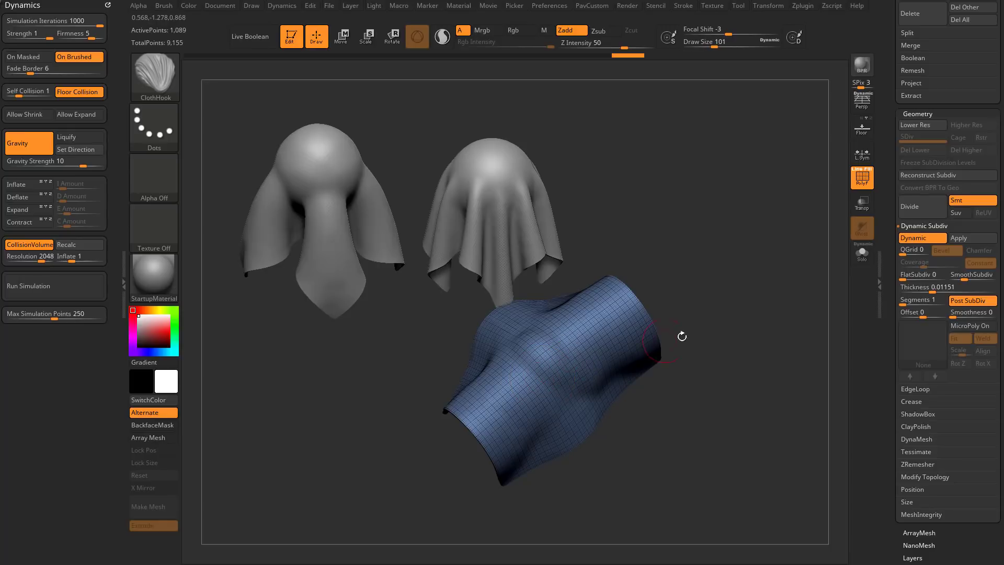
{"action": "left_click_drag", "start_coordinate": [682, 337], "coordinate": [675, 355], "text": "alt"}
{"action": "left_click_drag", "start_coordinate": [675, 354], "coordinate": [679, 334]}
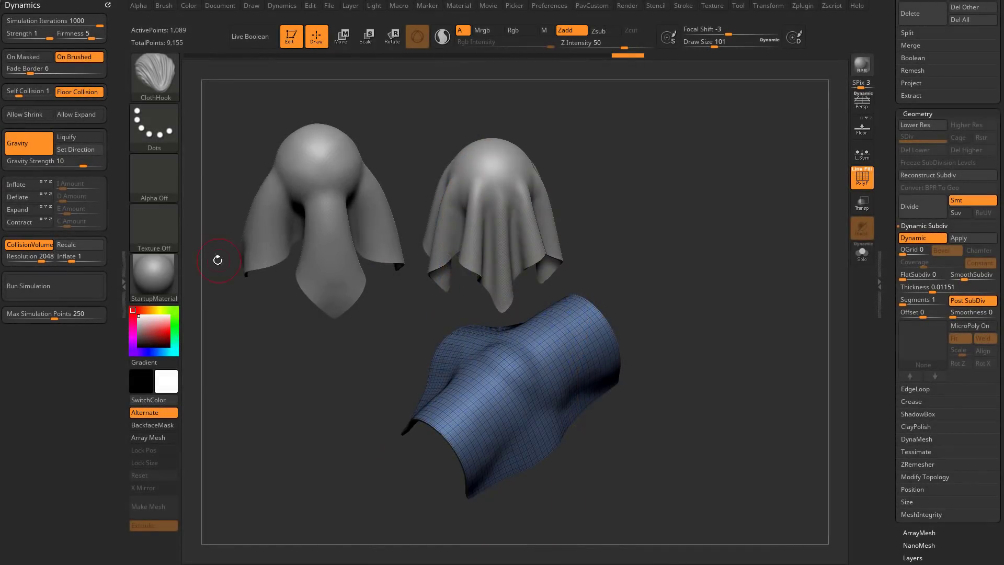
{"action": "left_click_drag", "start_coordinate": [218, 260], "coordinate": [213, 225]}
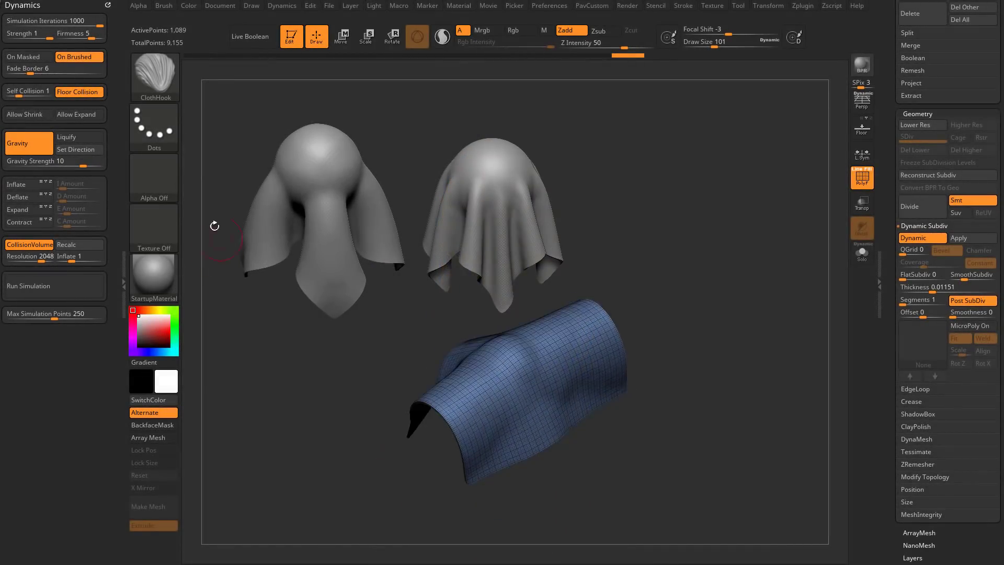
{"action": "left_click", "coordinate": [42, 34]}
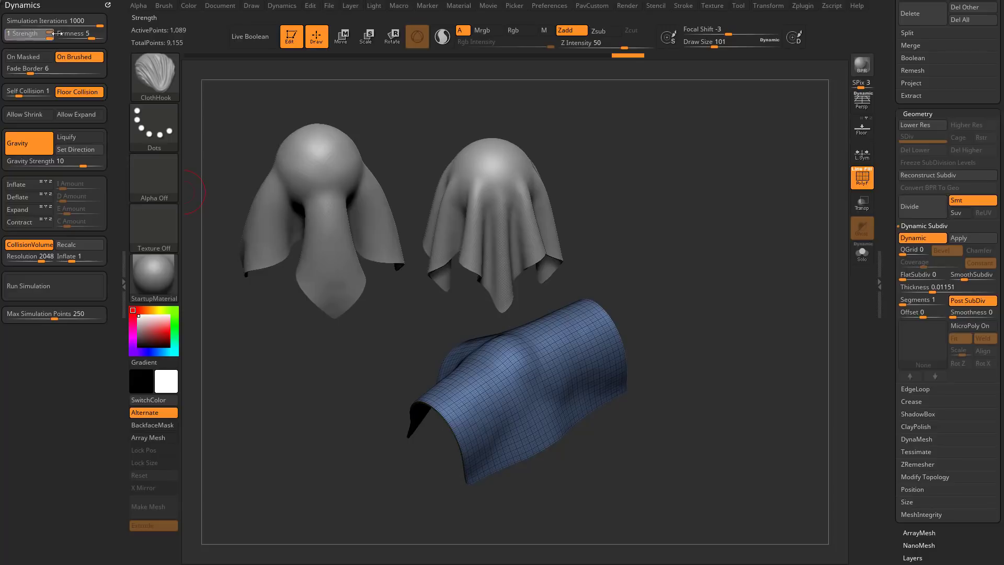
{"action": "left_click_drag", "start_coordinate": [662, 241], "coordinate": [692, 231]}
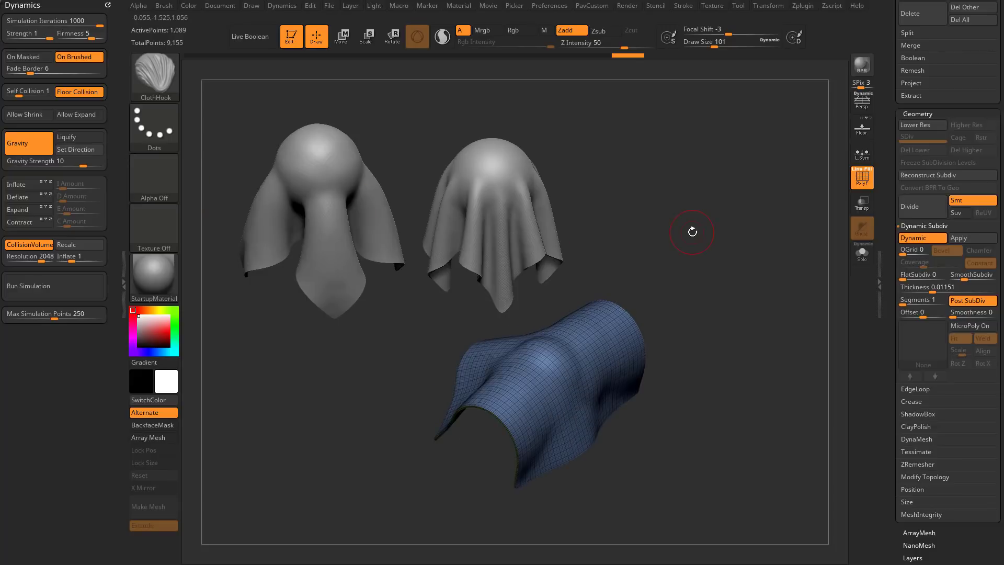